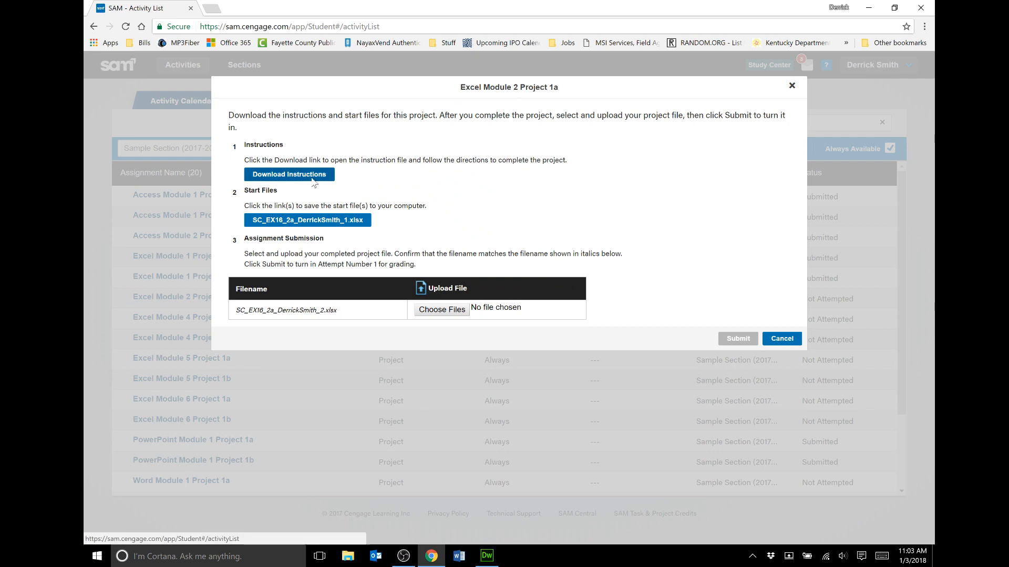
Download the instructions document for Excel Module 2 Project 1a, open it in Word and enable editing
click(311, 177)
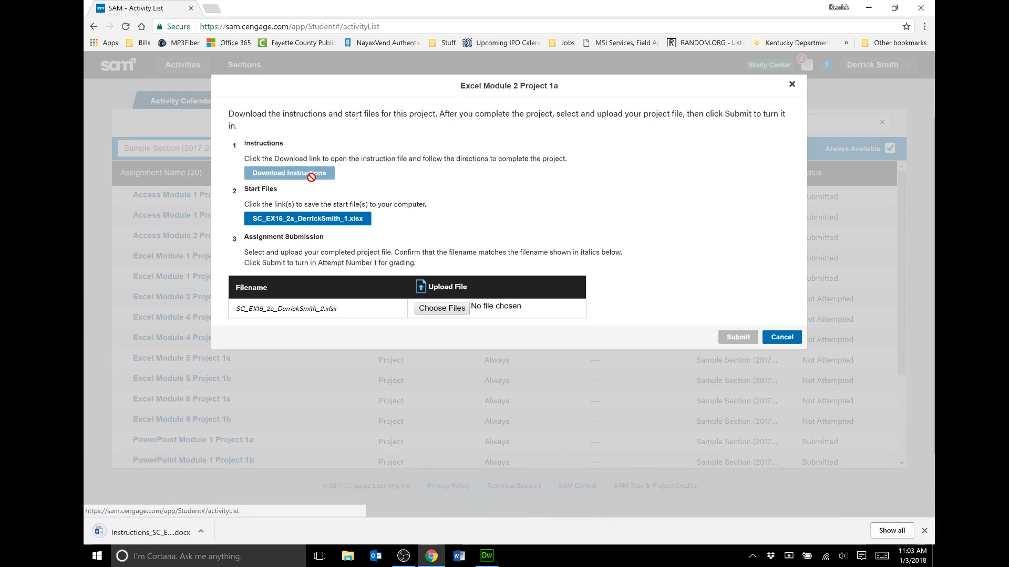
click(138, 534)
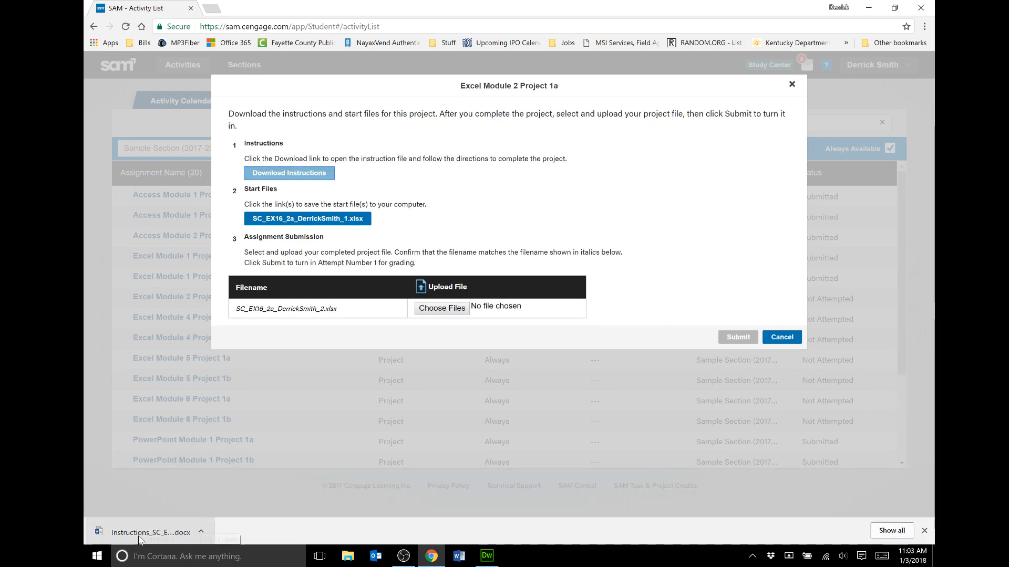
click(405, 562)
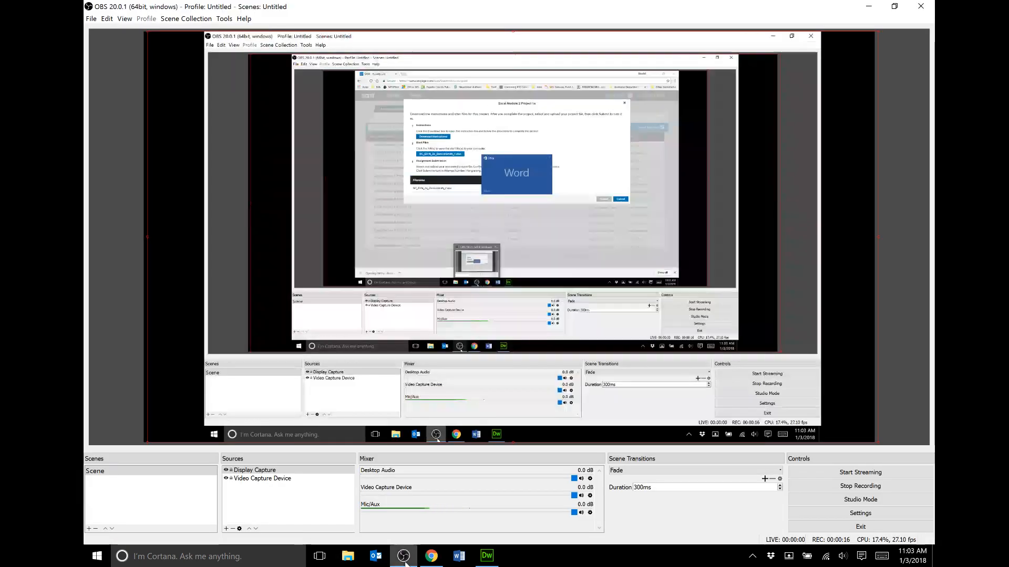
click(459, 559)
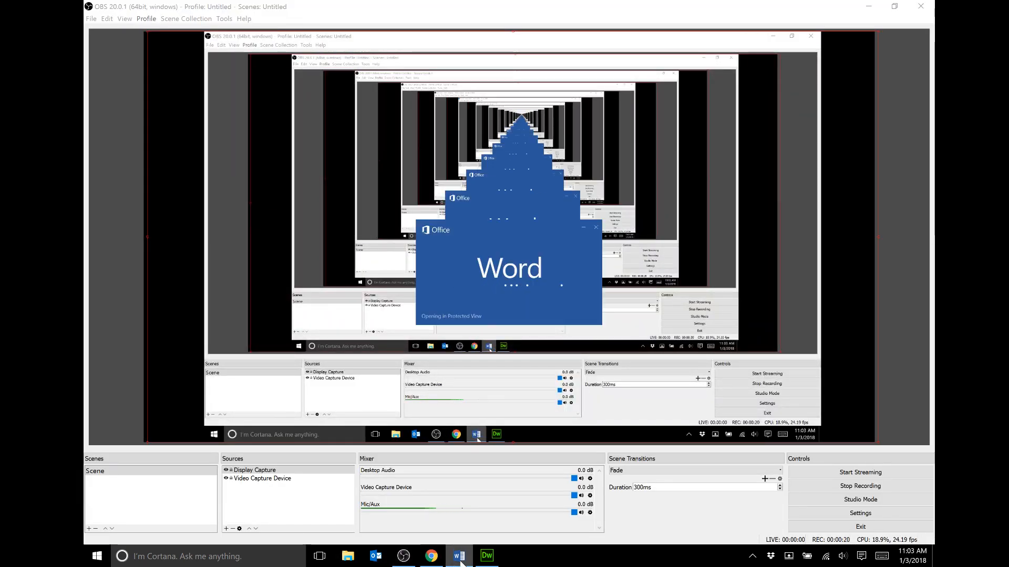
click(430, 561)
click(456, 558)
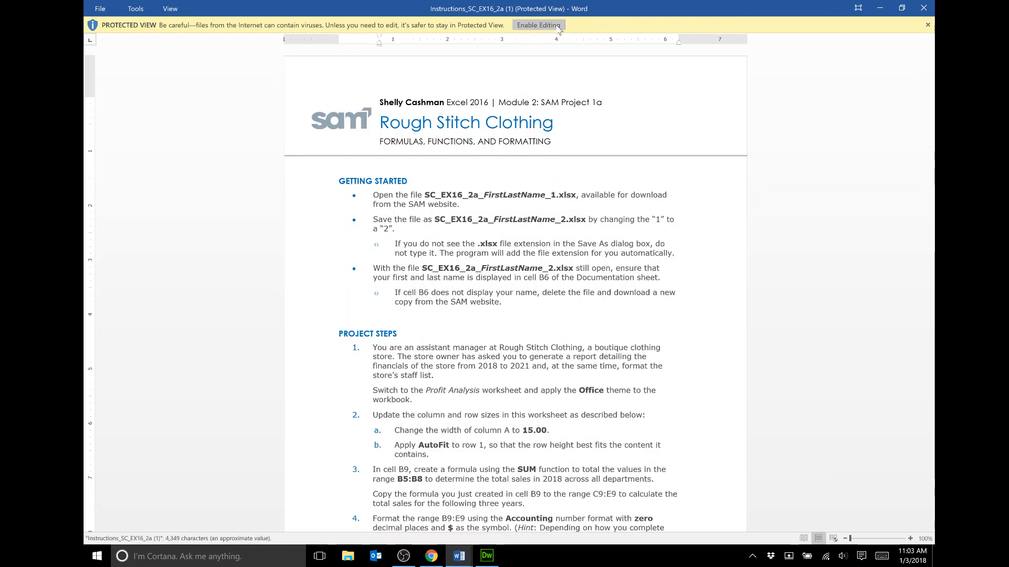
click(558, 28)
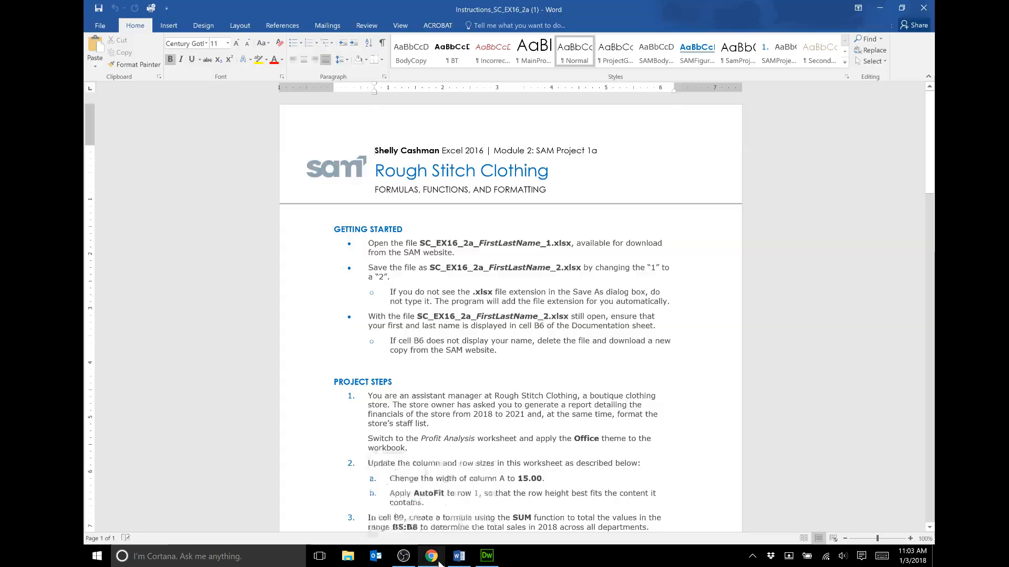
Switch to Chrome, download the project's SC_EX16_2a start workbook and open it in Excel
click(438, 559)
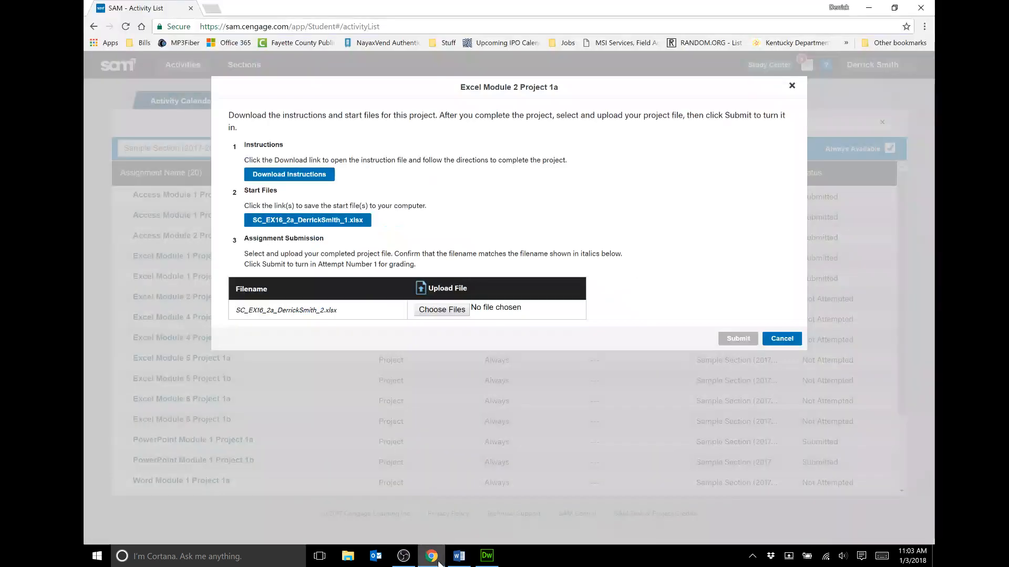
click(327, 222)
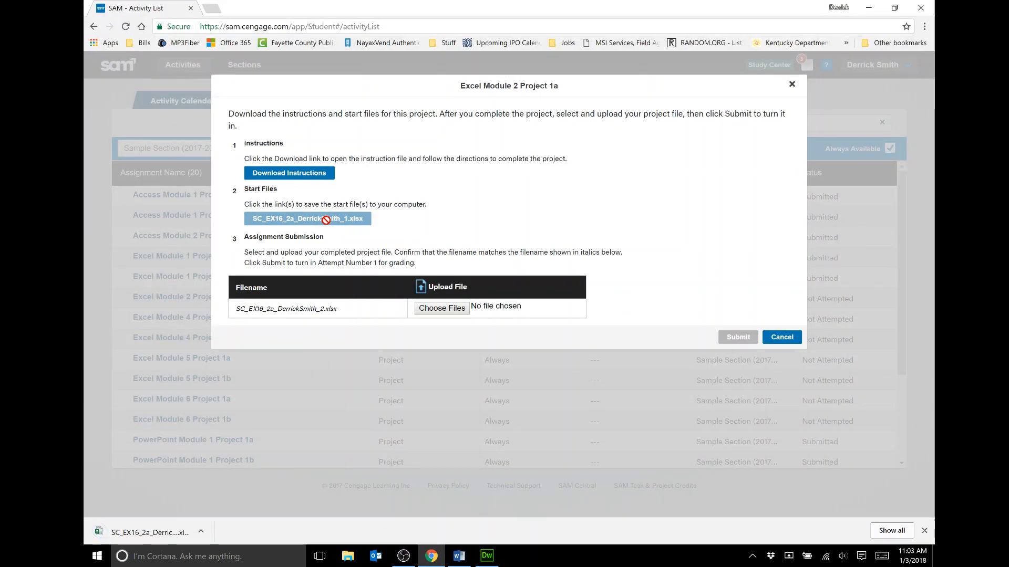
click(134, 528)
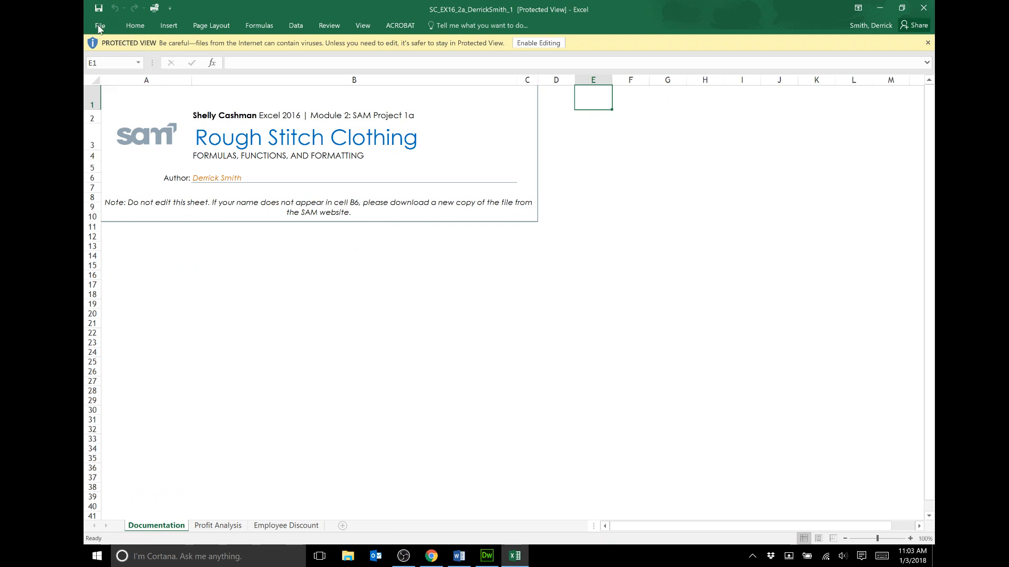
Take the start workbook out of Protected View by enabling saving
click(100, 27)
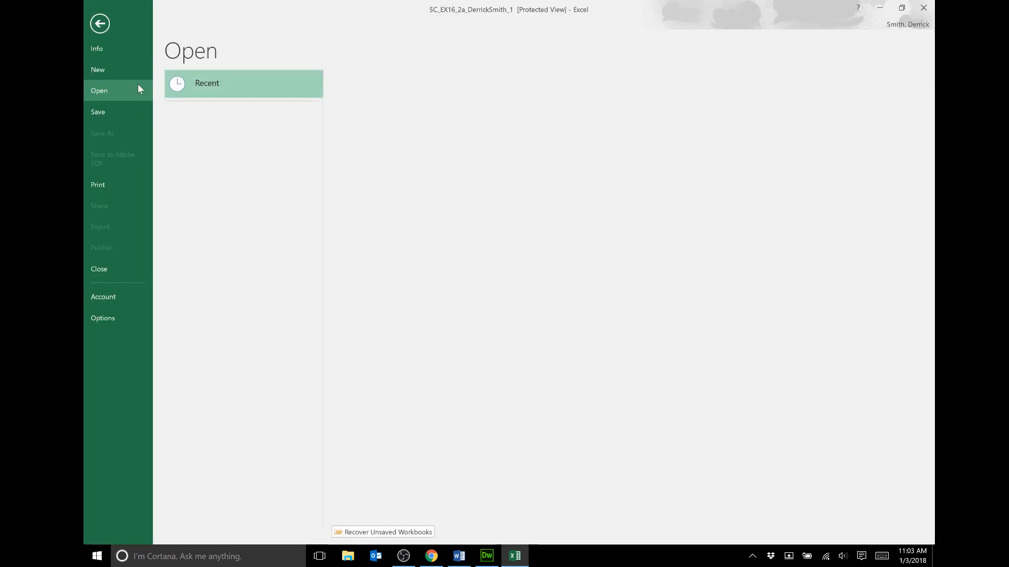
click(106, 109)
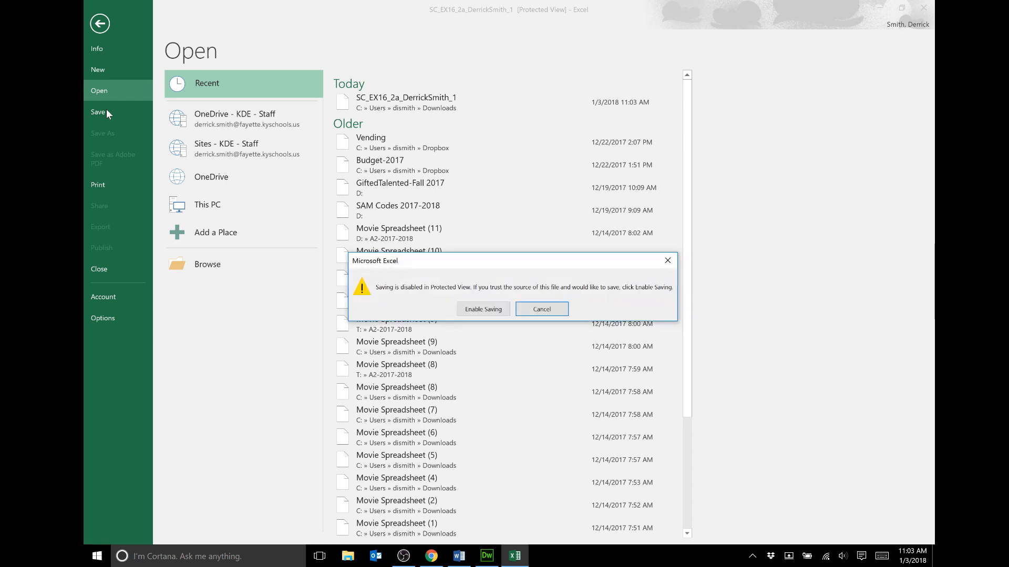
click(482, 309)
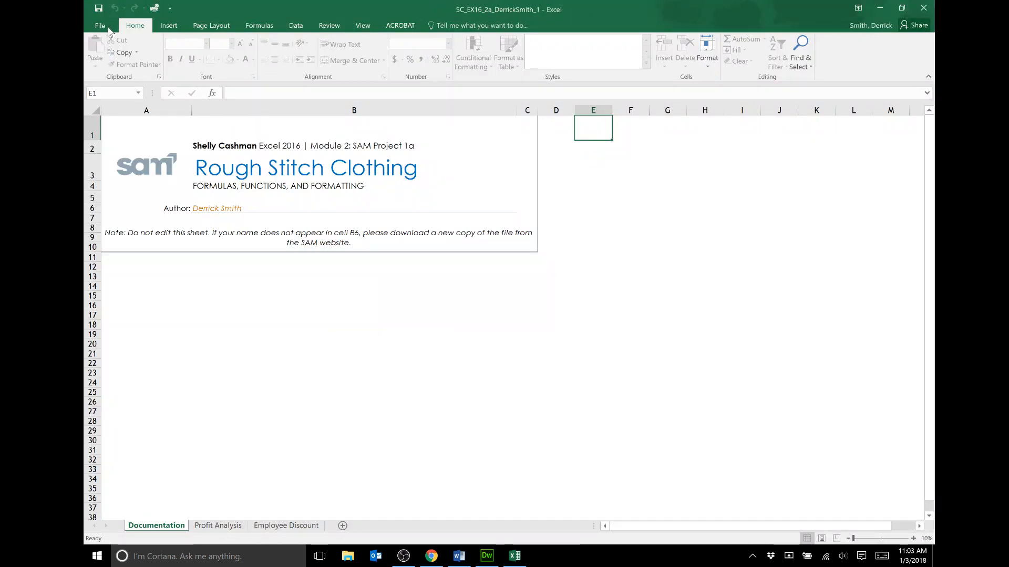
Begin saving a copy of the workbook and browse to Office 2016 Projects > Excel 2016 on the E: drive
click(101, 26)
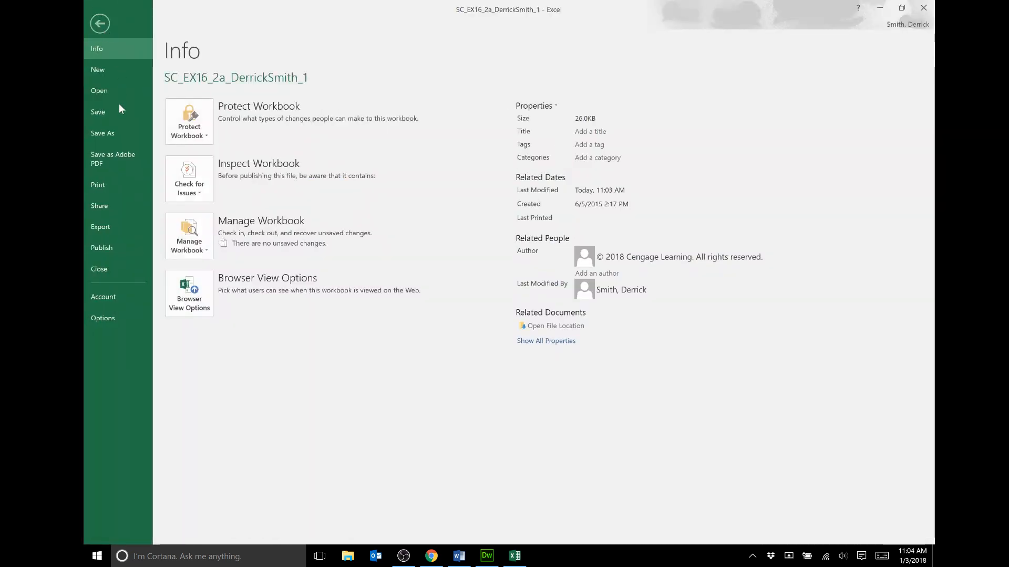
click(108, 131)
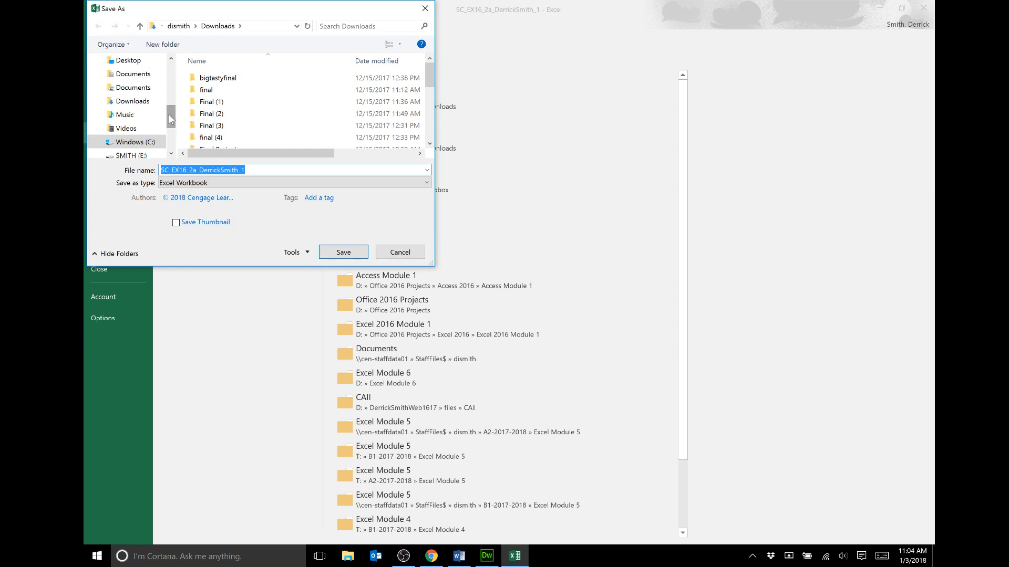
scroll(169, 114, down, 1)
click(141, 118)
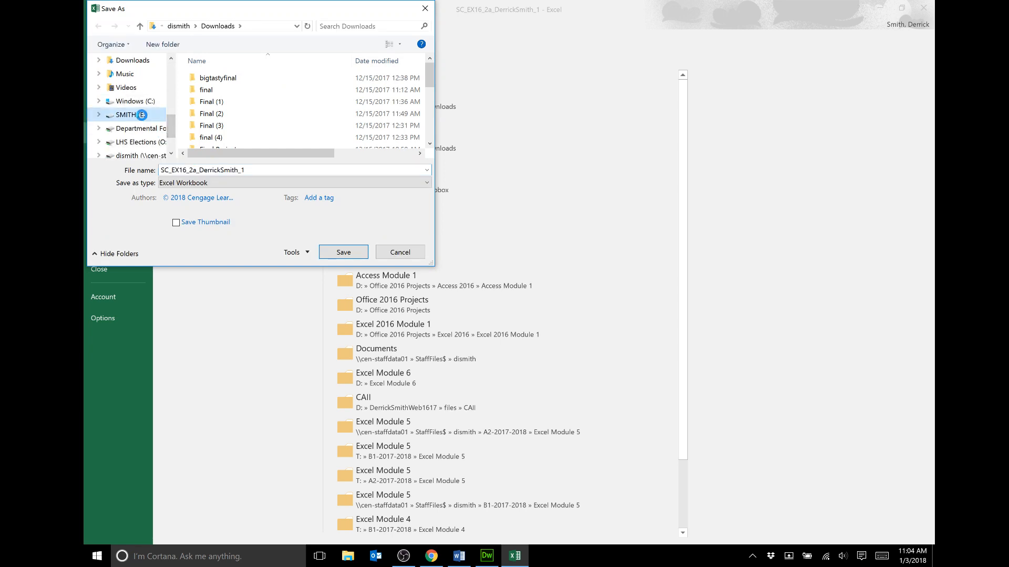
click(255, 101)
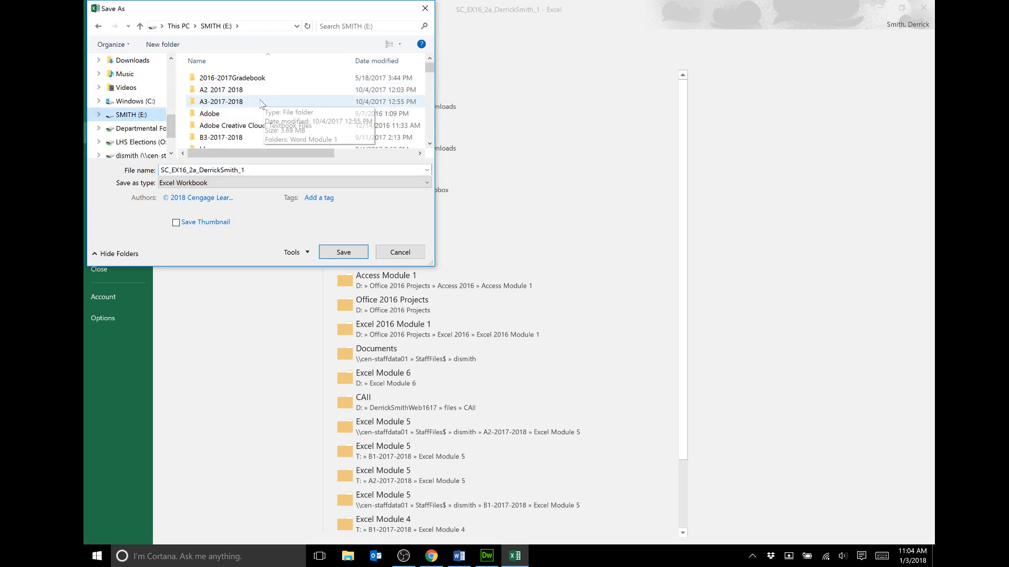
scroll(266, 106, down, 1)
scroll(273, 100, down, 5)
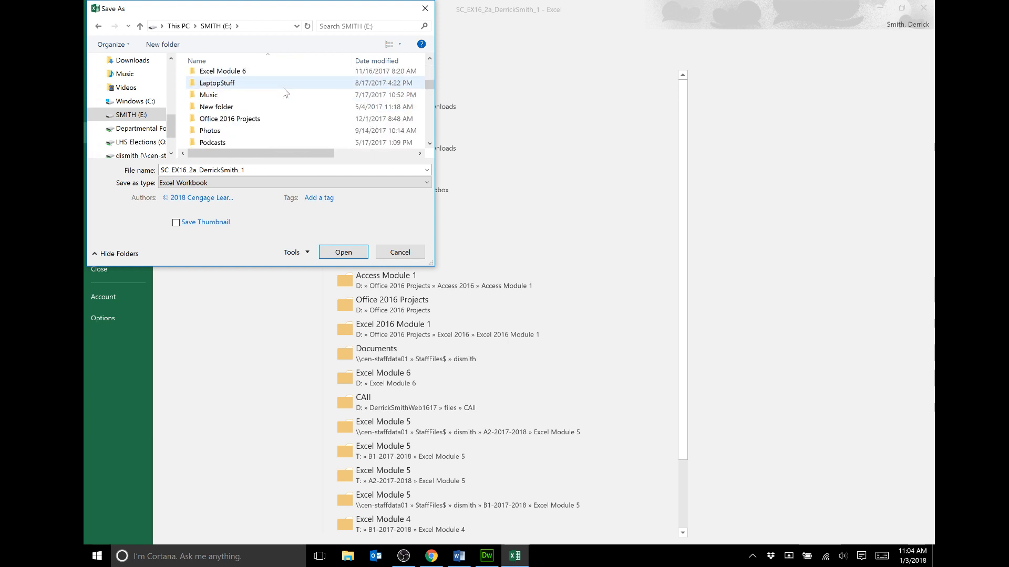
double_click(254, 118)
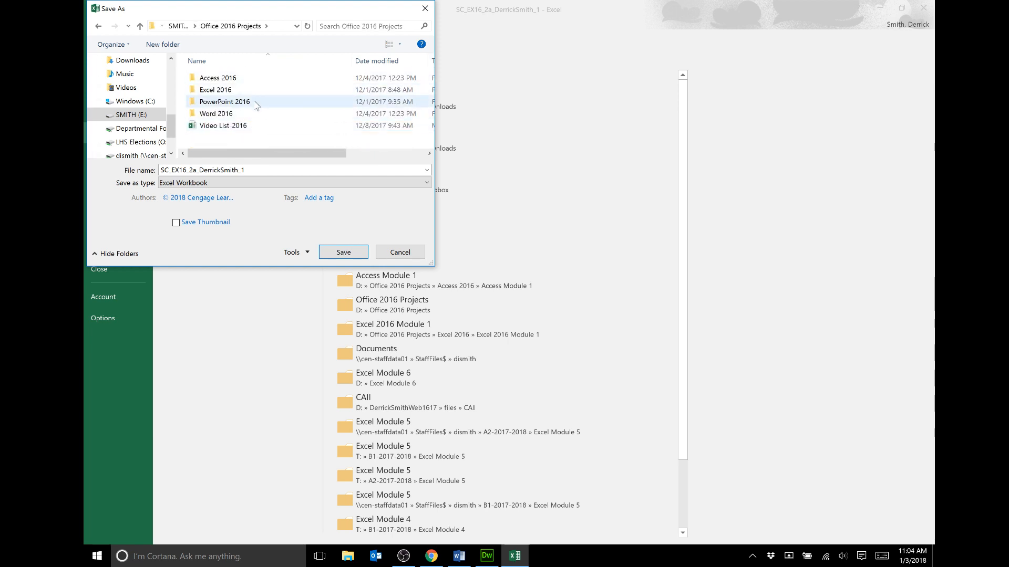
double_click(255, 91)
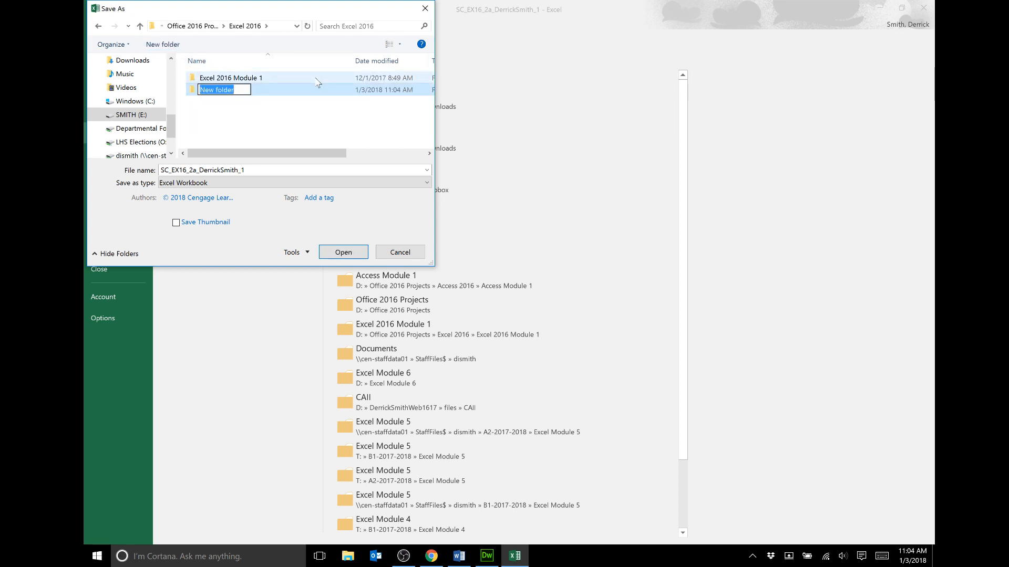
Create a folder named "Excel 2016 Module 2" inside the Excel 2016 folder and open it
text(Excel)
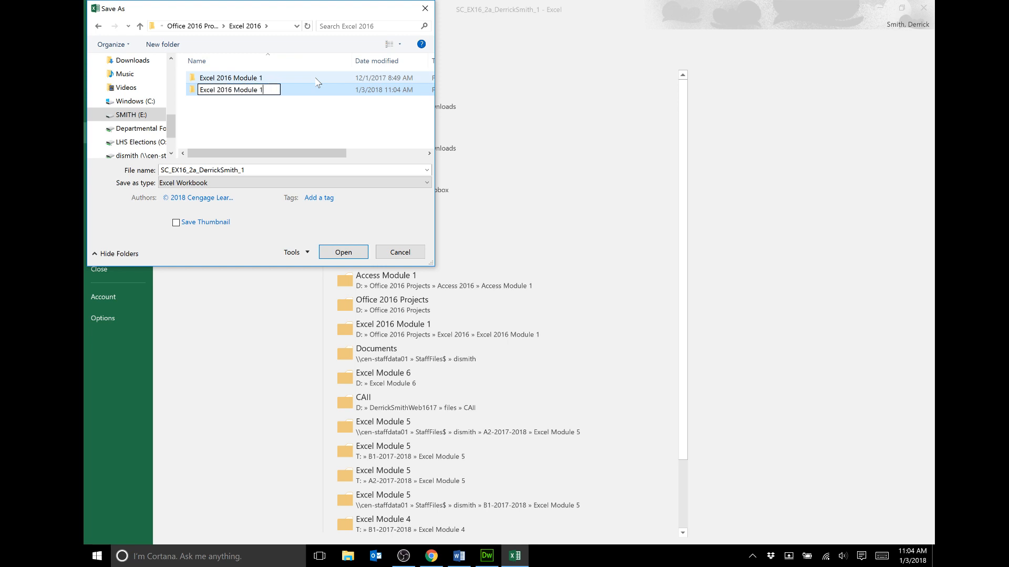
key(Return)
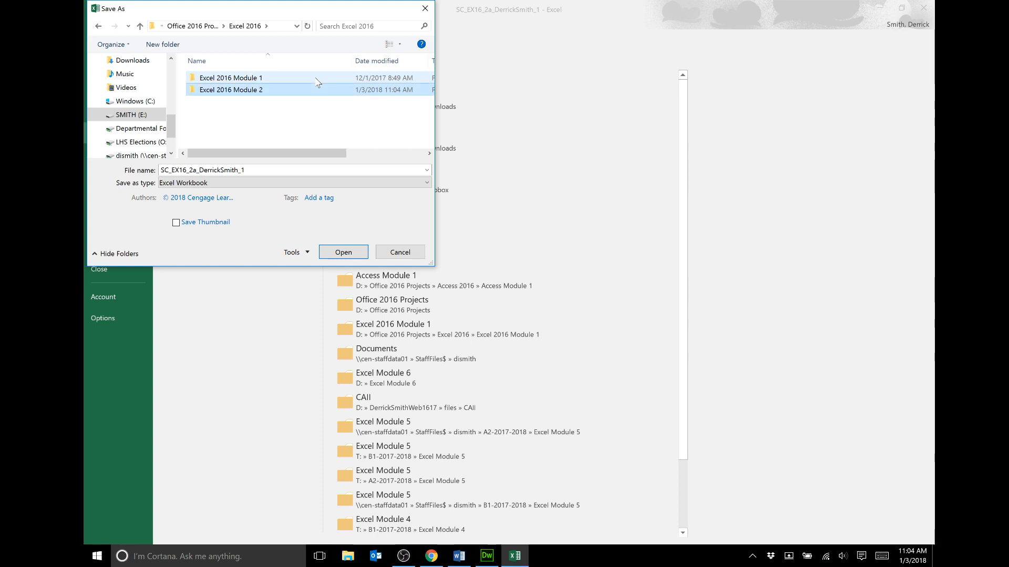
double_click(293, 90)
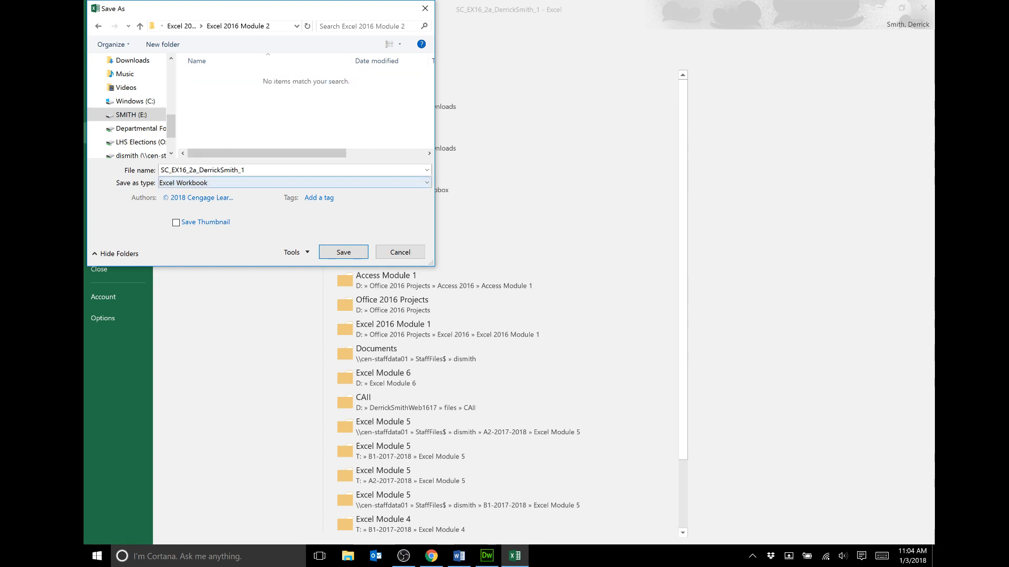
Save the workbook in this folder, changing the final 1 of its file name to 2
click(245, 170)
key(BackSpace)
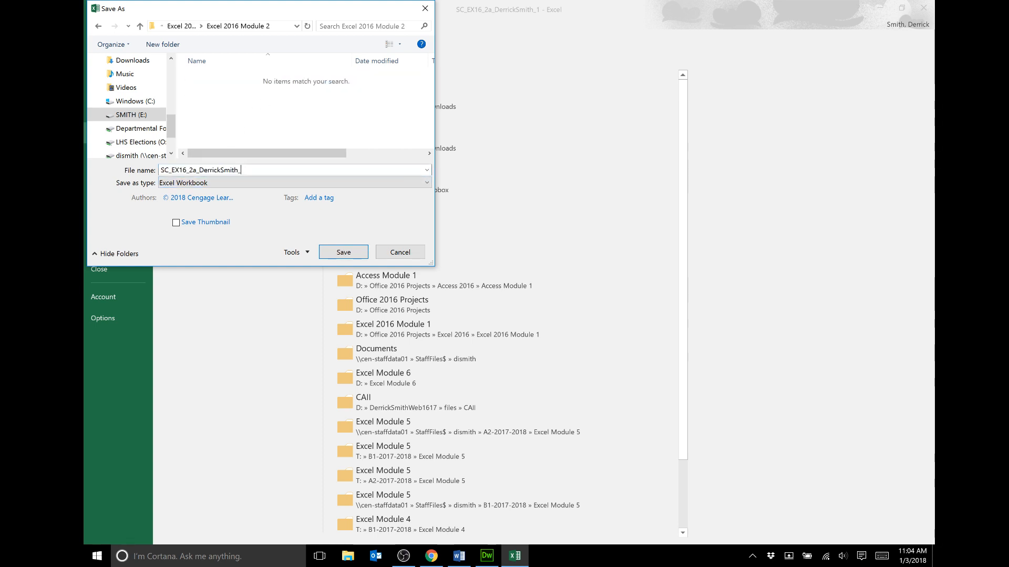
text(2)
key(ctrl+a)
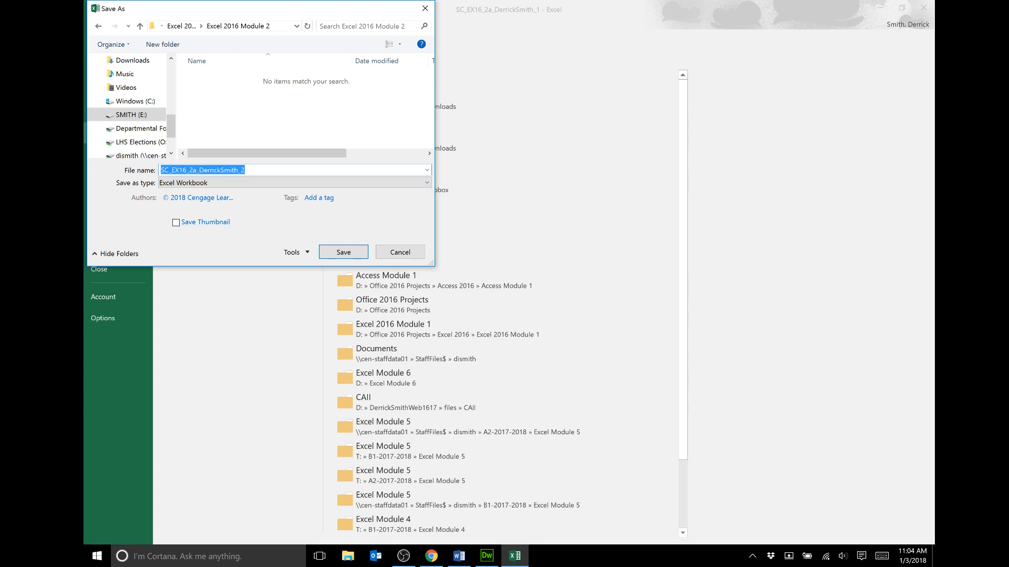
key(Return)
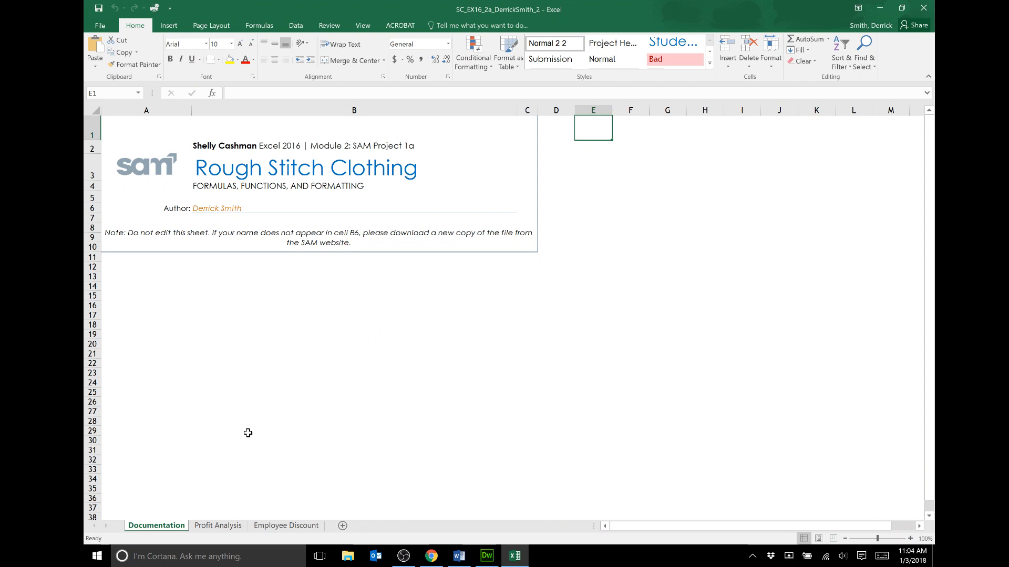
Switch to the Word instructions and read project step 1, highlighting its introduction and its worksheet and theme directions
click(458, 556)
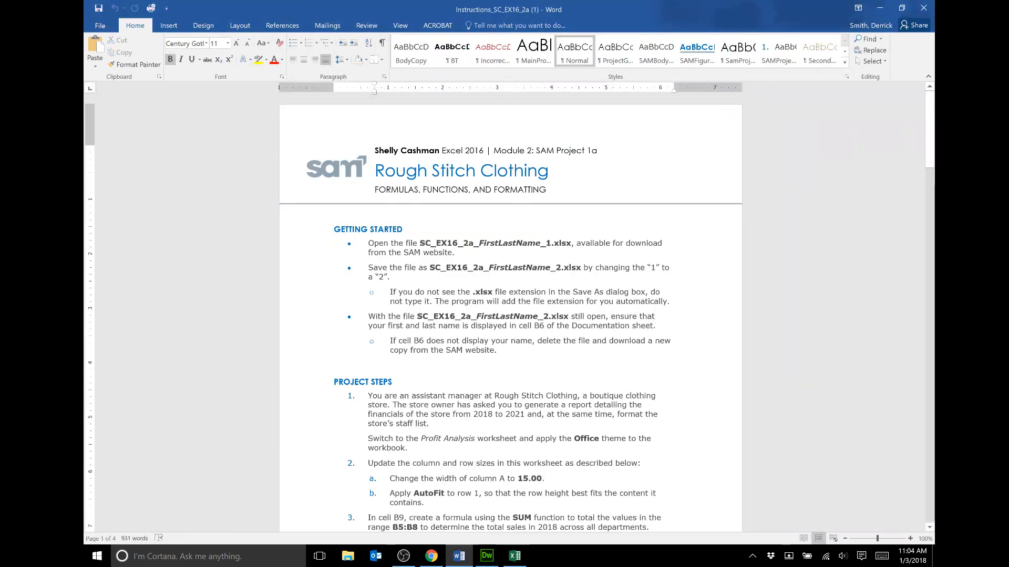
scroll(510, 467, down, 3)
click(412, 324)
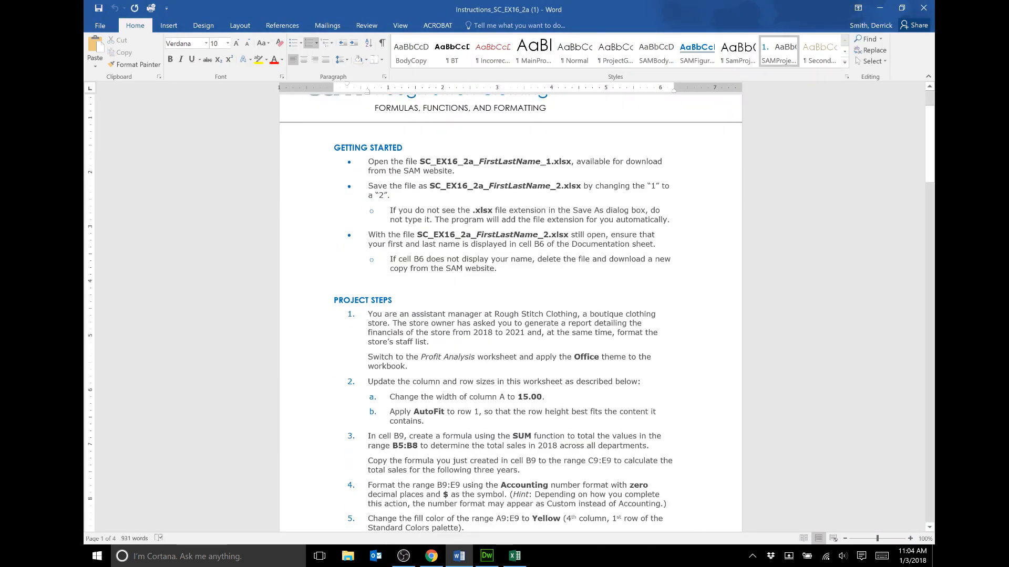
drag(368, 314, 436, 344)
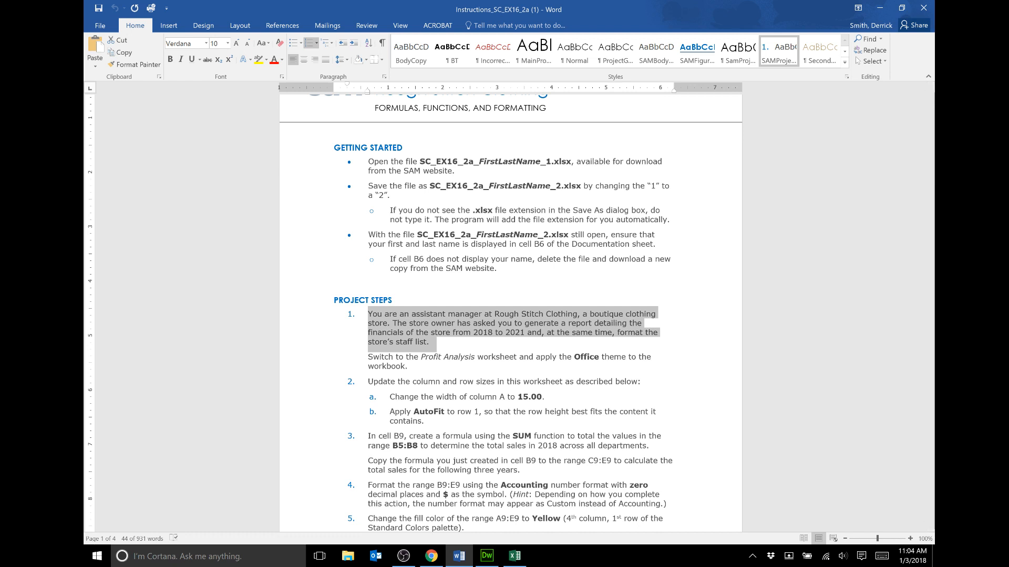
scroll(606, 307, down, 1)
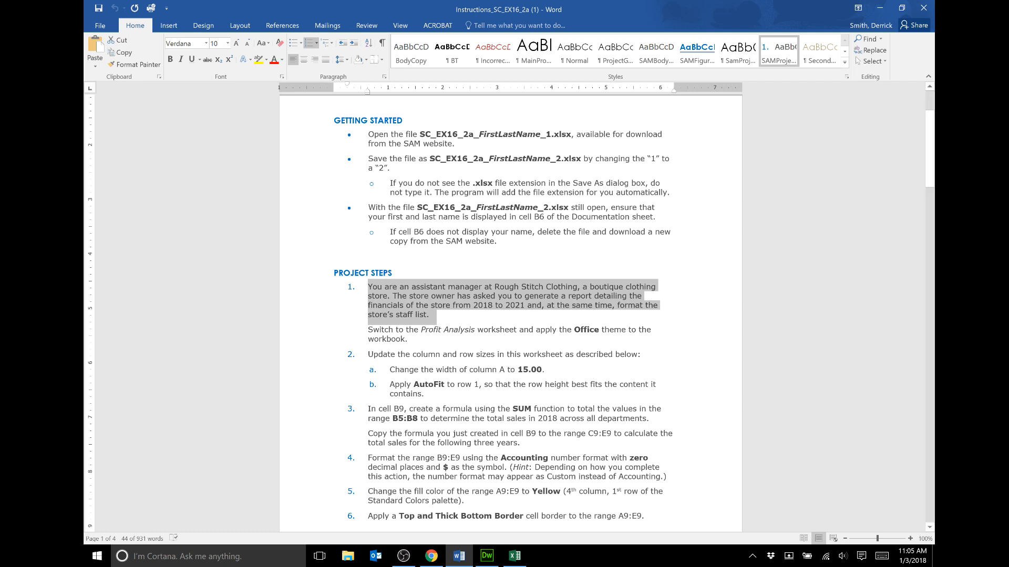
triple_click(388, 340)
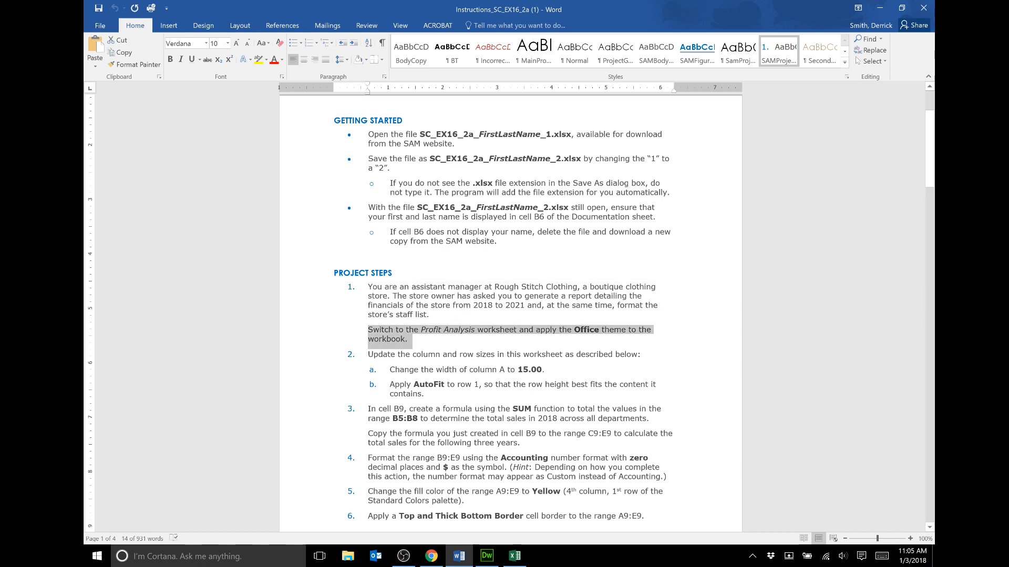
Switch to the Excel workbook, go to the Profit Analysis worksheet and apply the Office theme
click(515, 557)
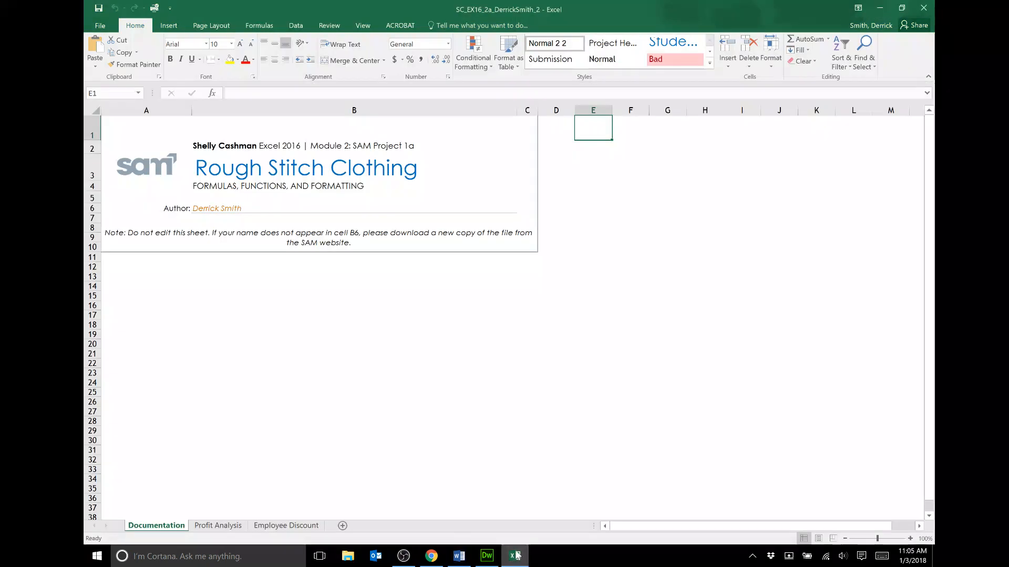
click(218, 526)
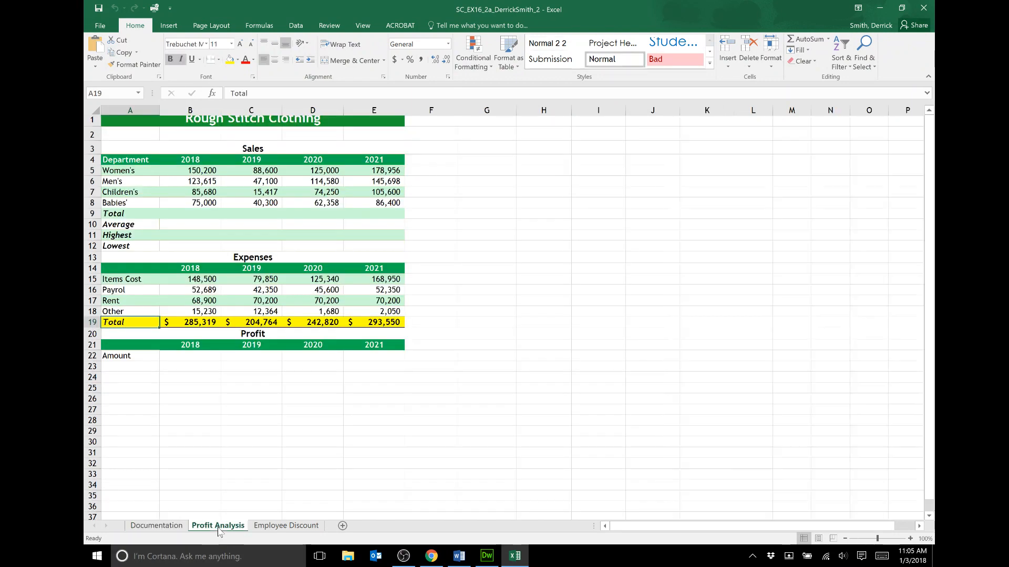
click(219, 27)
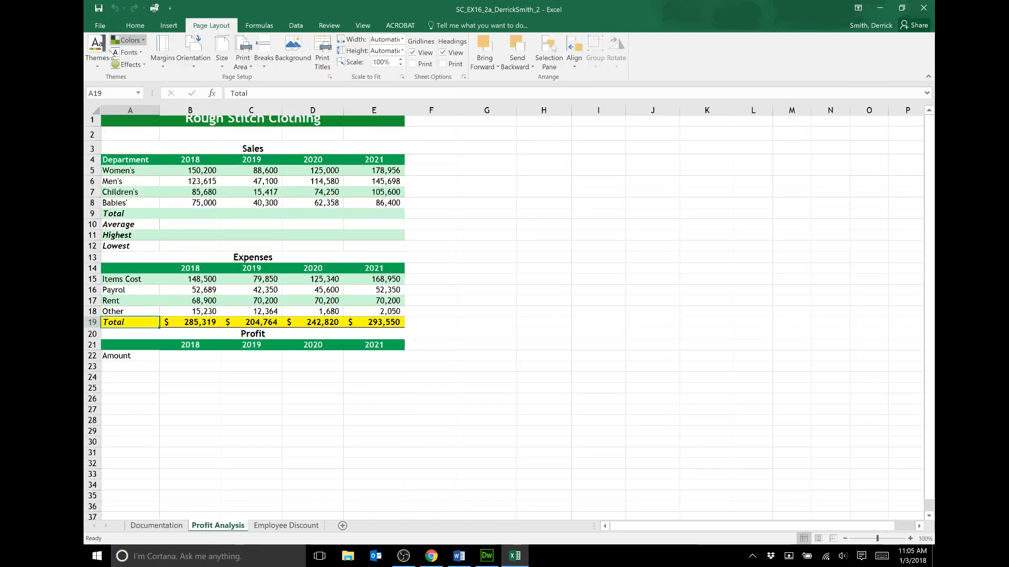
click(102, 65)
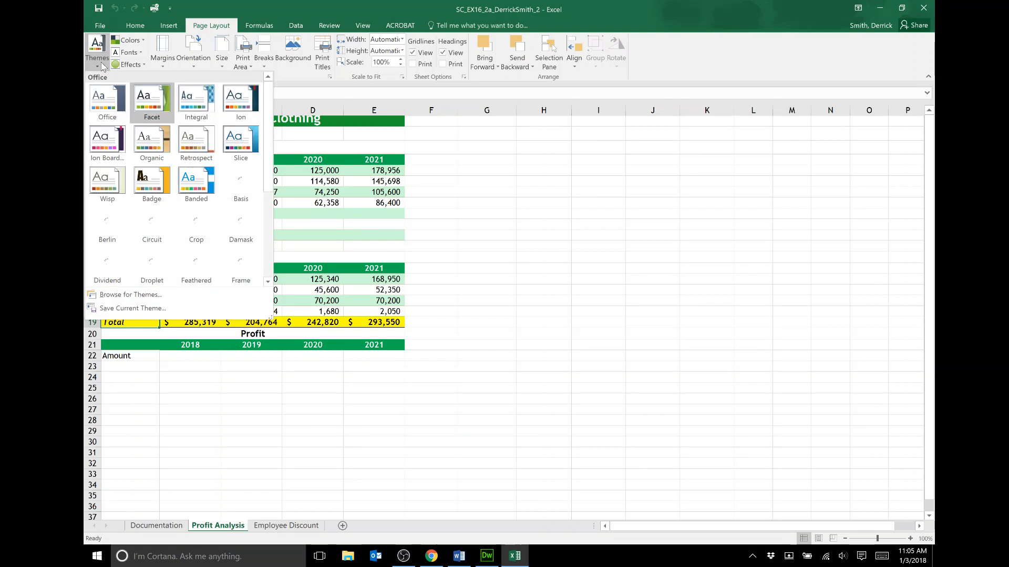
click(96, 105)
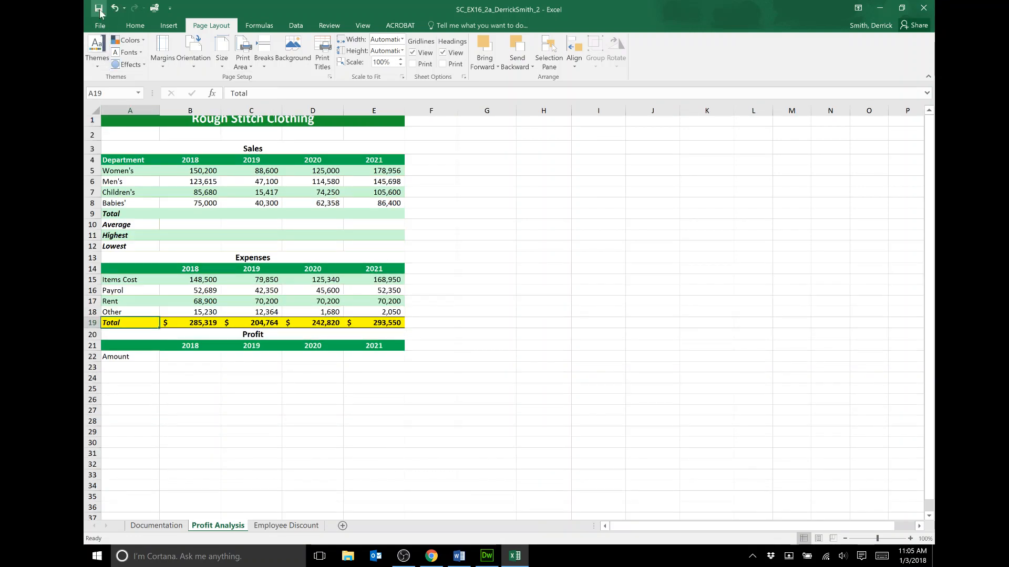
Switch to the Word instructions and read project step 2 about the worksheet's column and row sizes
click(457, 559)
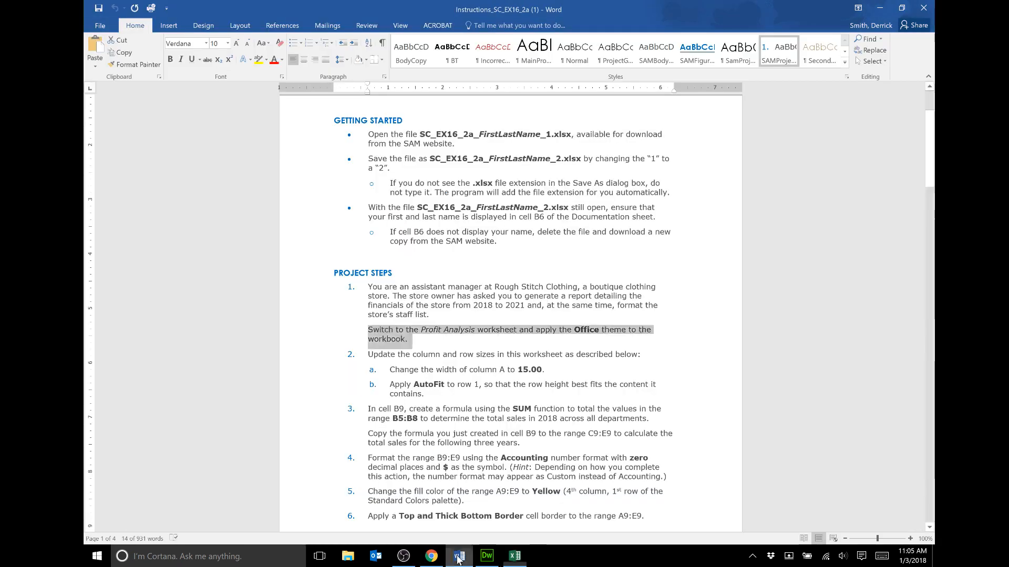
click(449, 369)
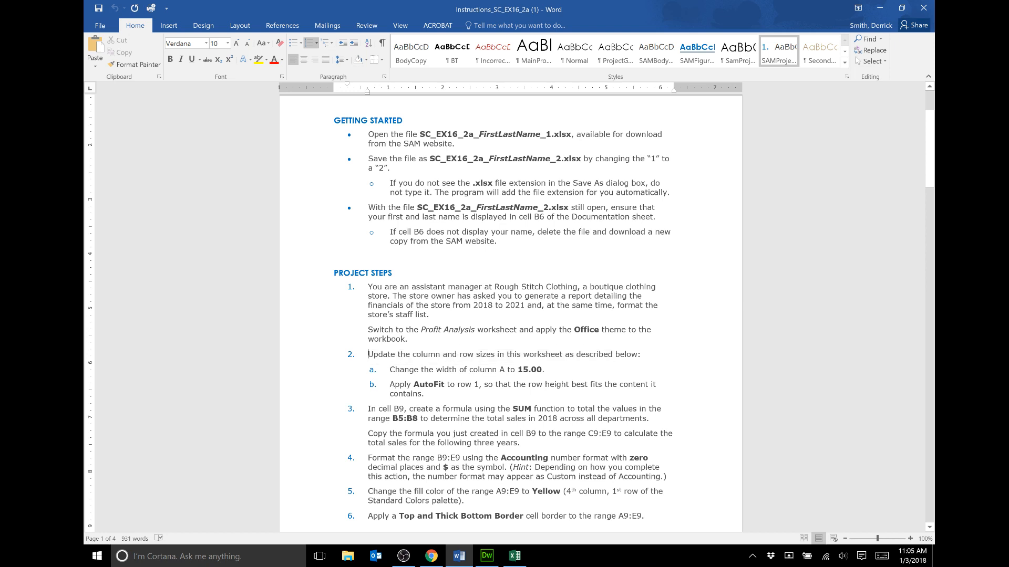
click(647, 369)
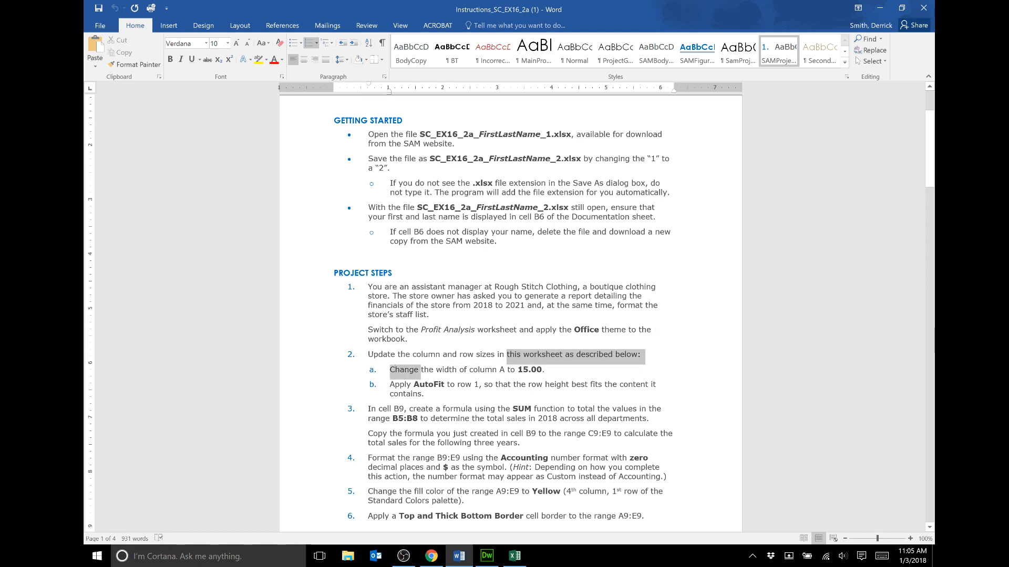
Switch to the Excel workbook and set the width of column A on the Profit Analysis worksheet to 15
click(514, 556)
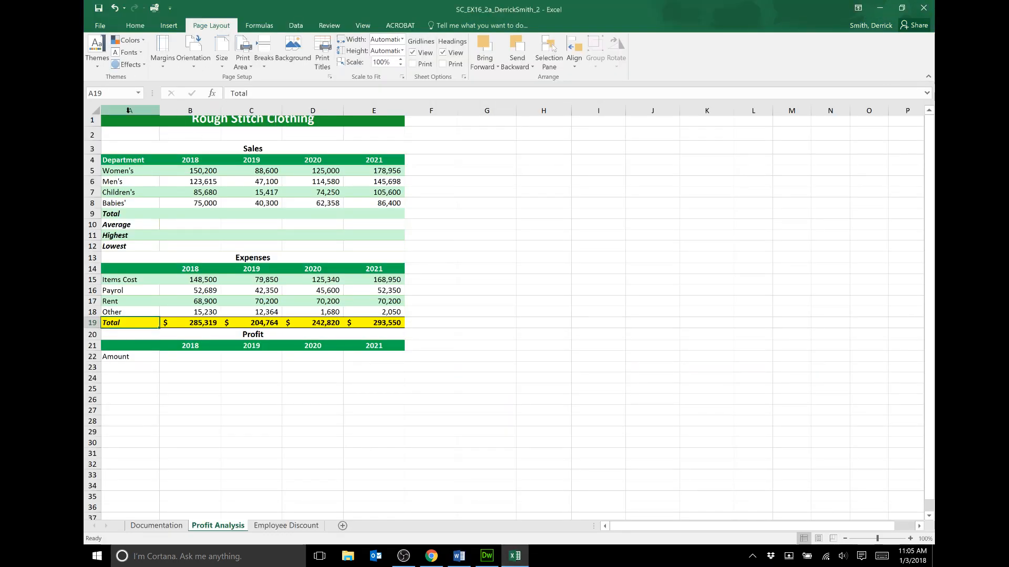
click(130, 111)
right_click(130, 112)
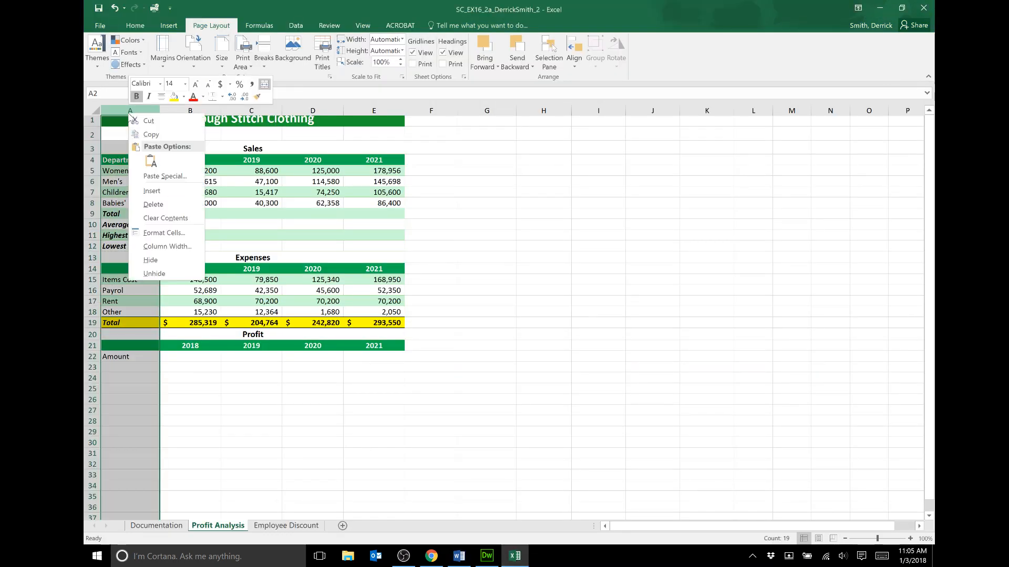
click(188, 246)
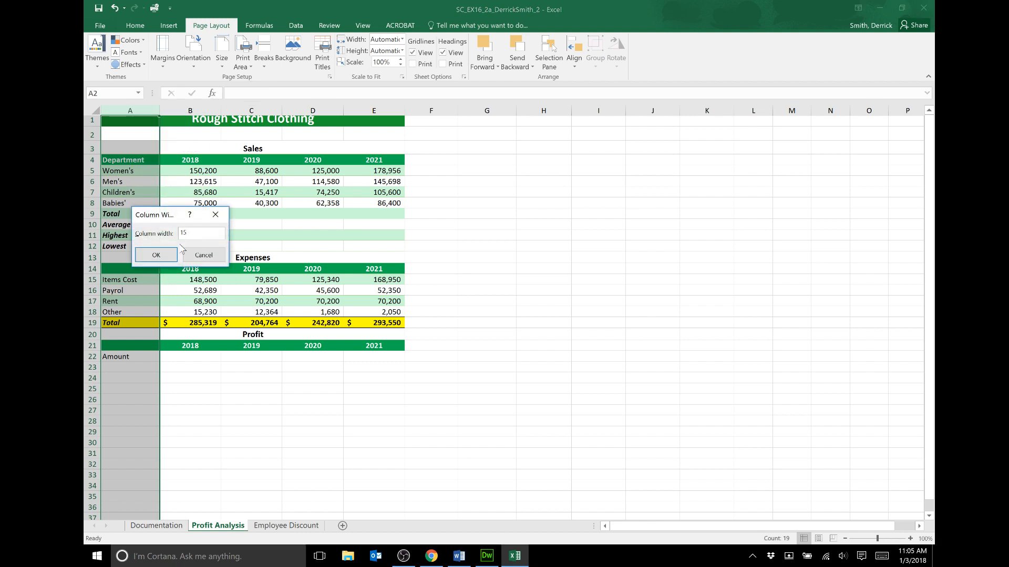
click(150, 254)
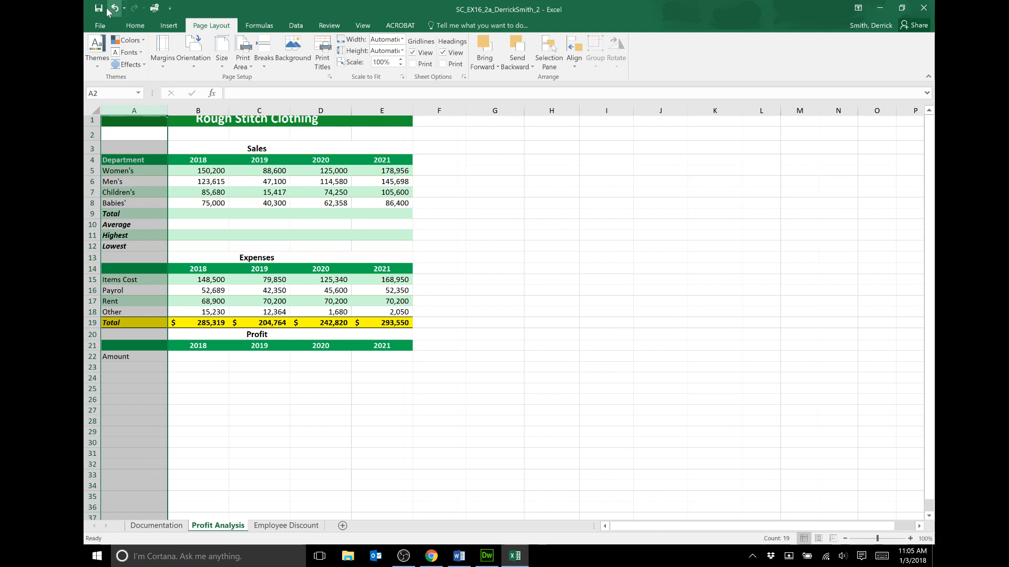
Switch to the Word instructions and highlight step 2b about applying AutoFit to row 1
click(468, 561)
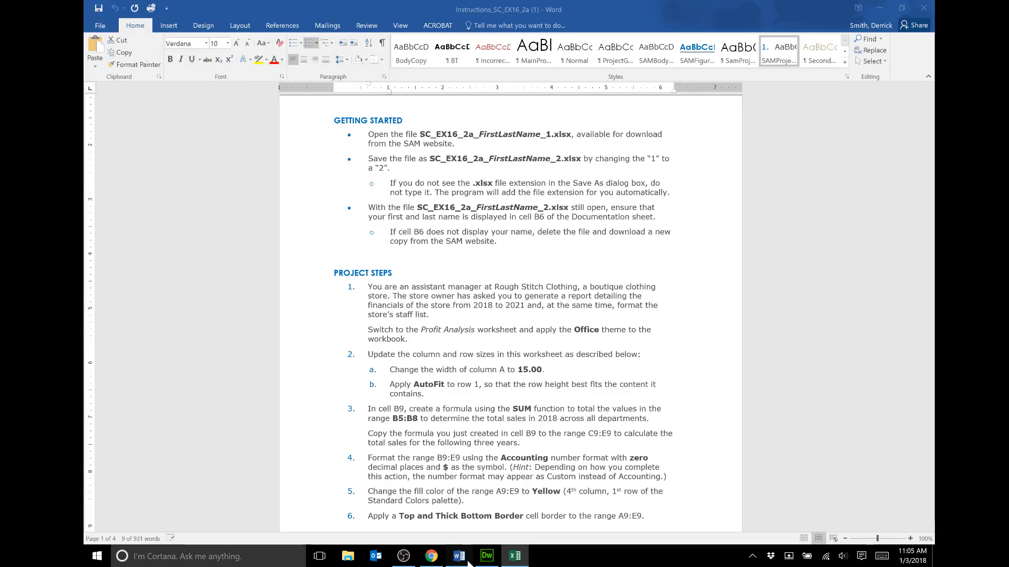
click(459, 384)
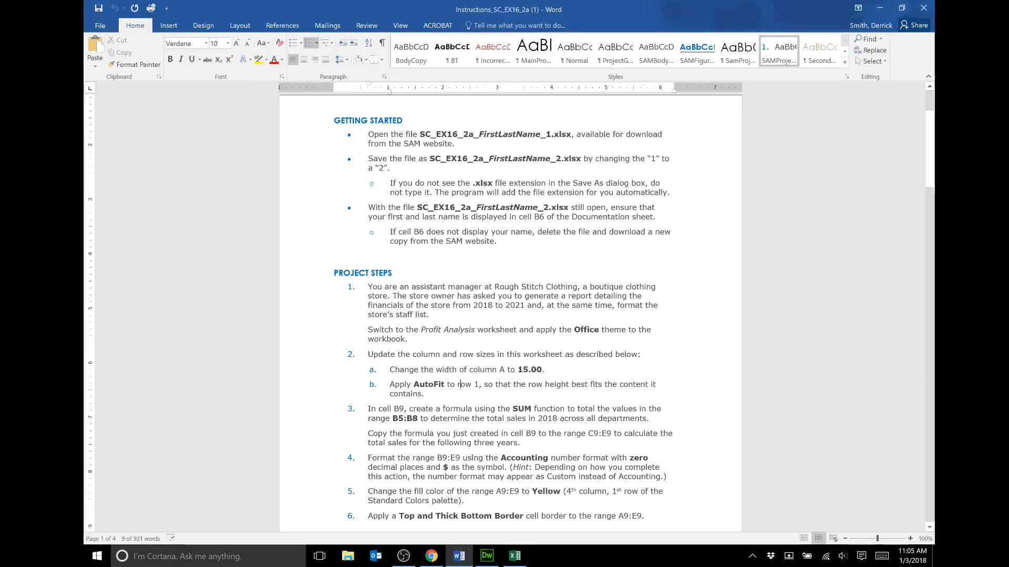
triple_click(400, 384)
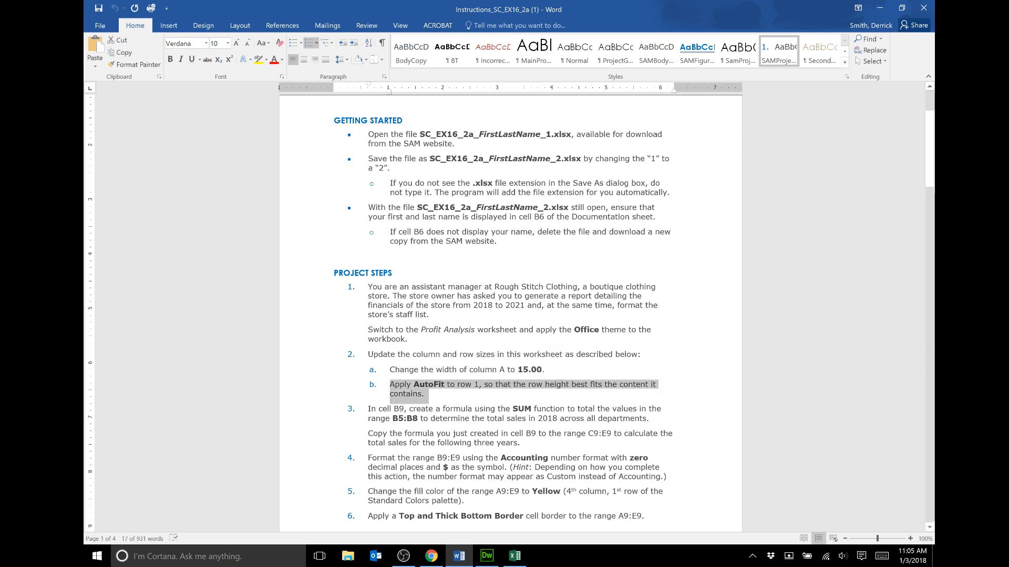
Switch to the Excel workbook and AutoFit the height of row 1 to its content
click(514, 555)
click(117, 137)
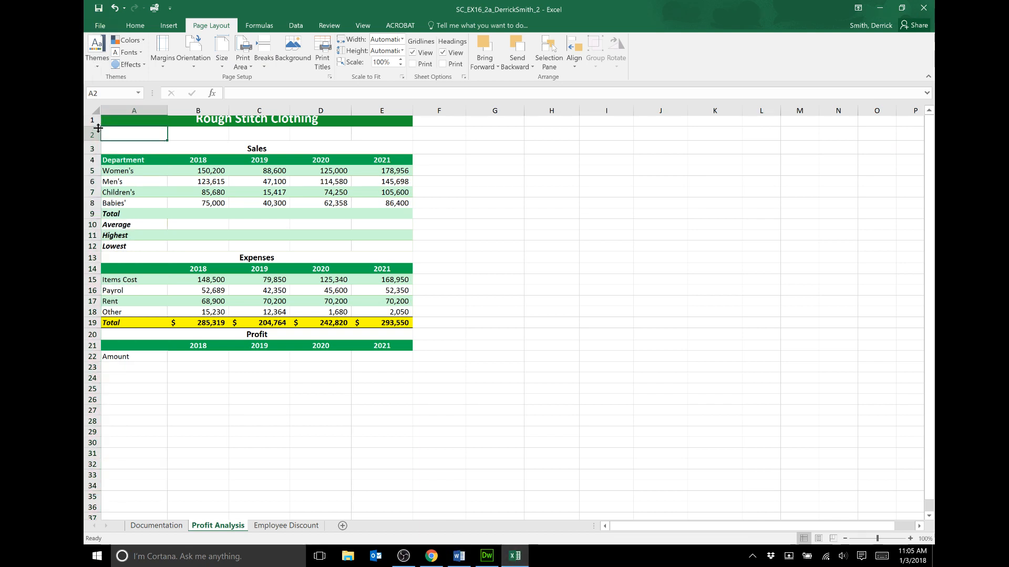
double_click(97, 126)
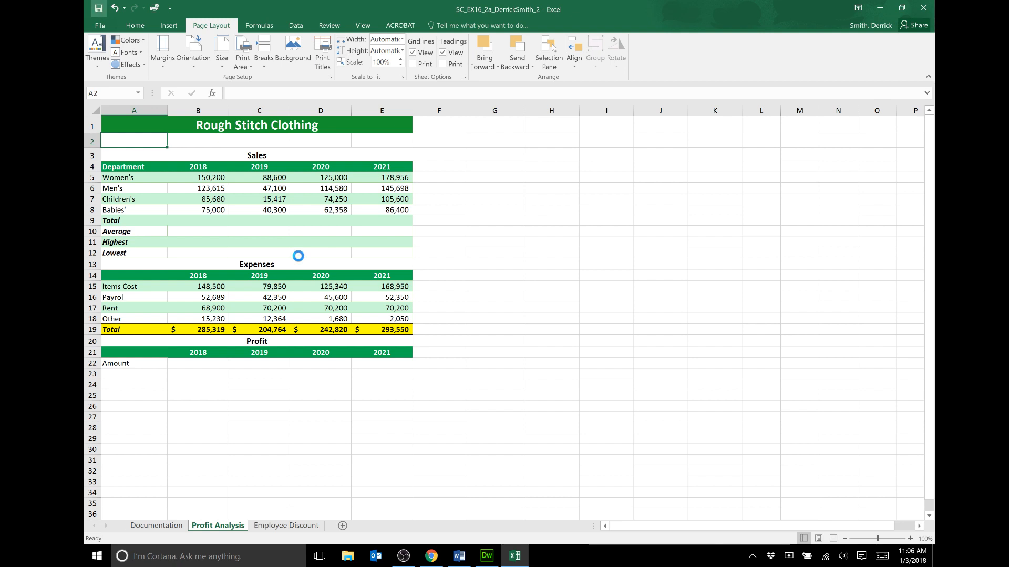
Switch to the Word instructions and highlight the step 3 direction for the SUM formula in cell B9
click(459, 556)
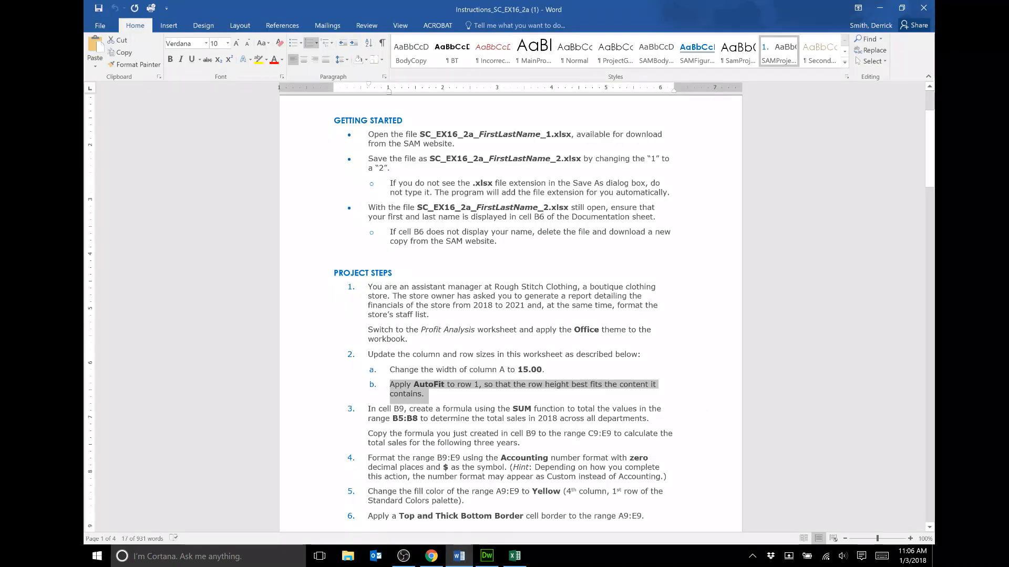
click(414, 387)
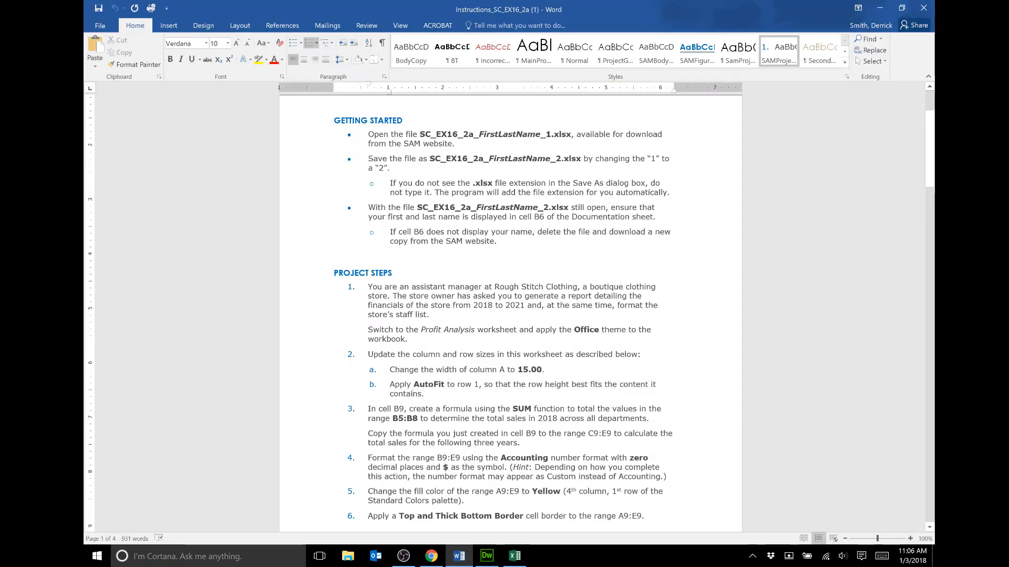
drag(371, 409, 651, 420)
scroll(510, 315, down, 3)
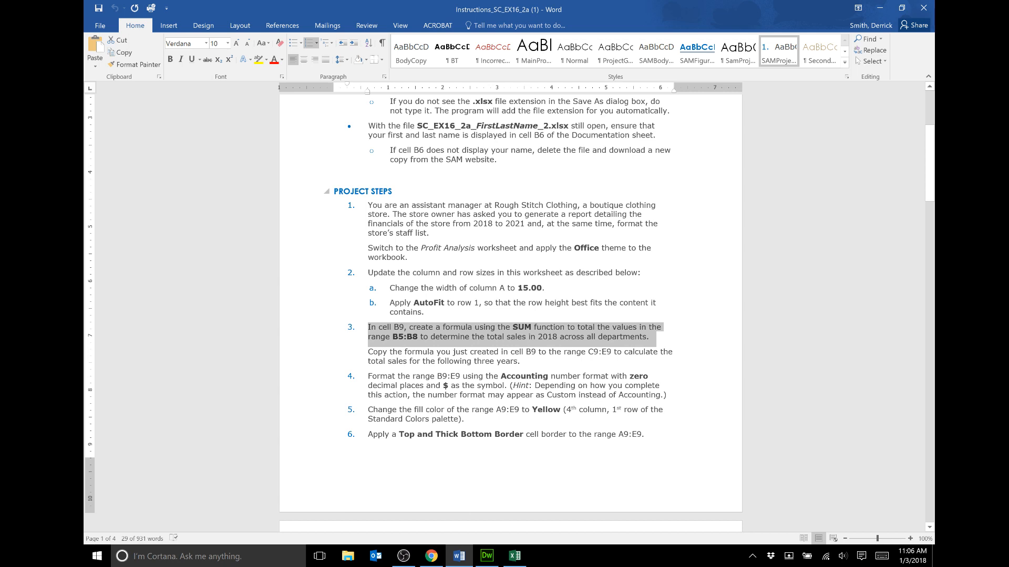
Switch to the Excel workbook and total the 2018 sales in cell B9 with =SUM(B5:B8)
click(514, 556)
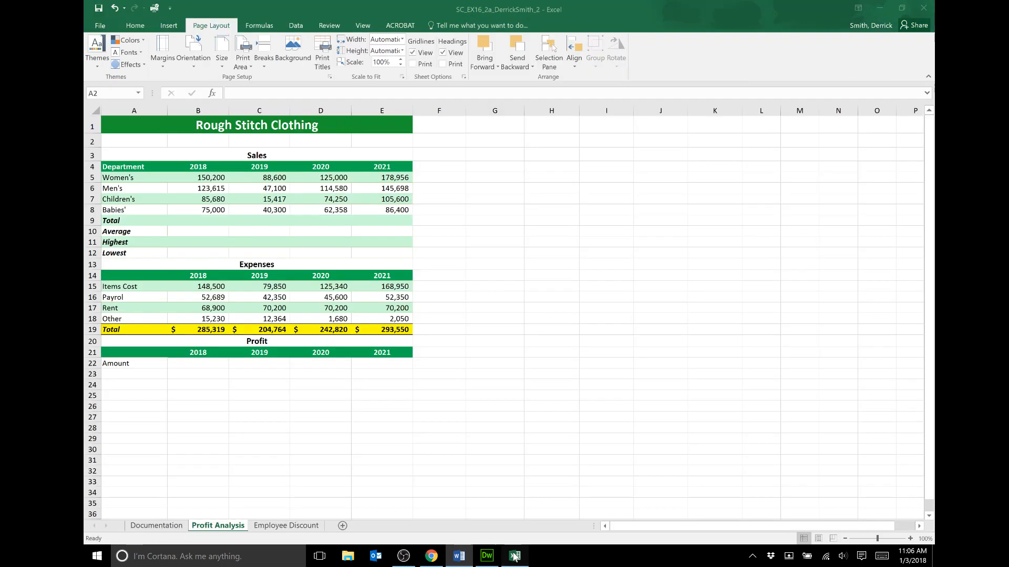
click(207, 220)
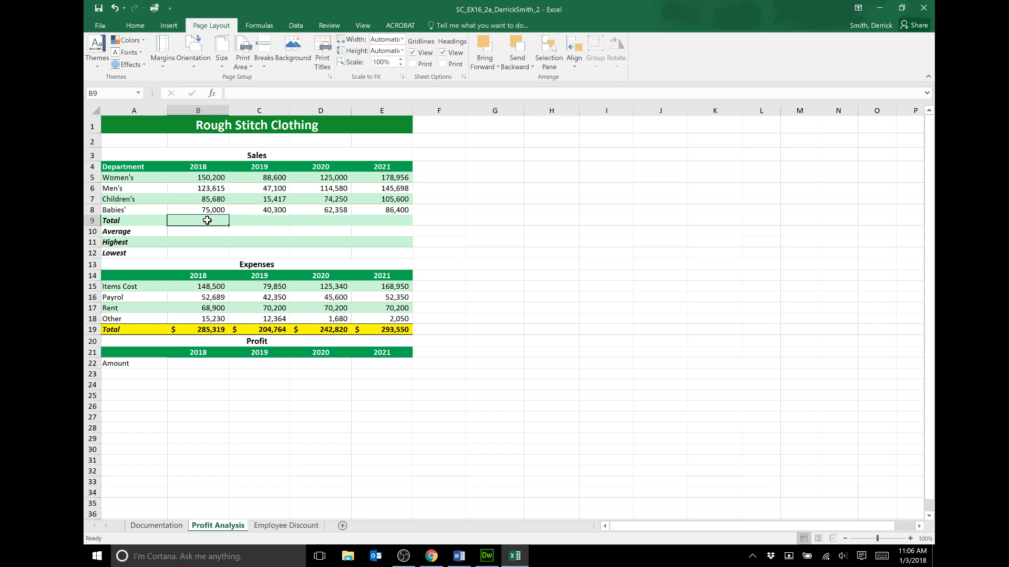
click(146, 29)
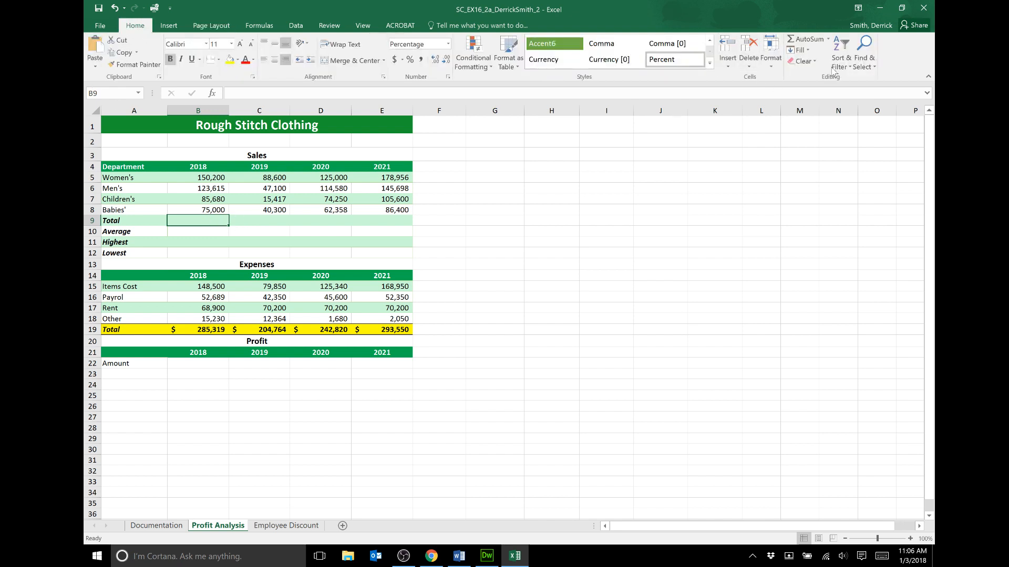
click(799, 39)
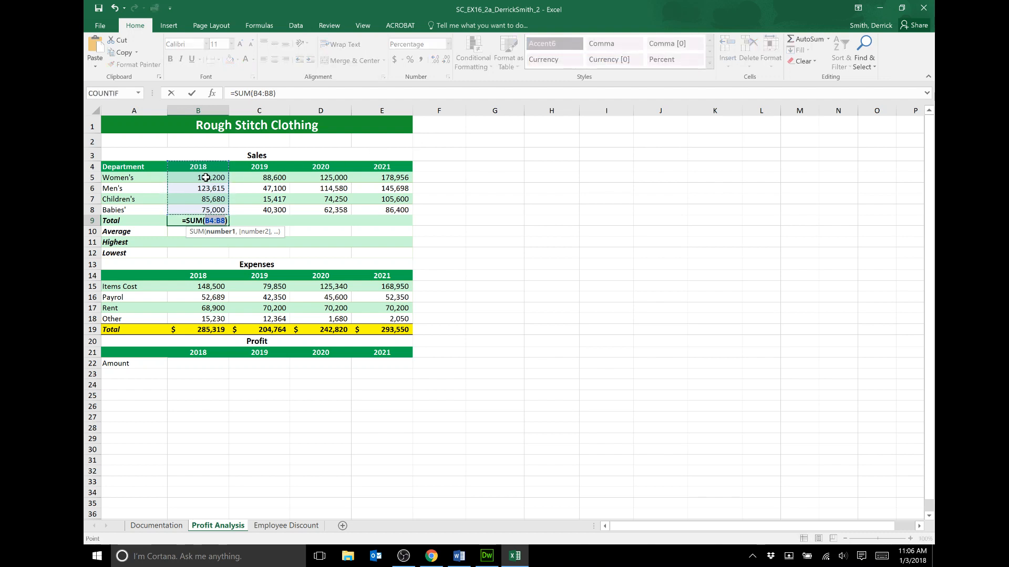
drag(206, 177, 205, 209)
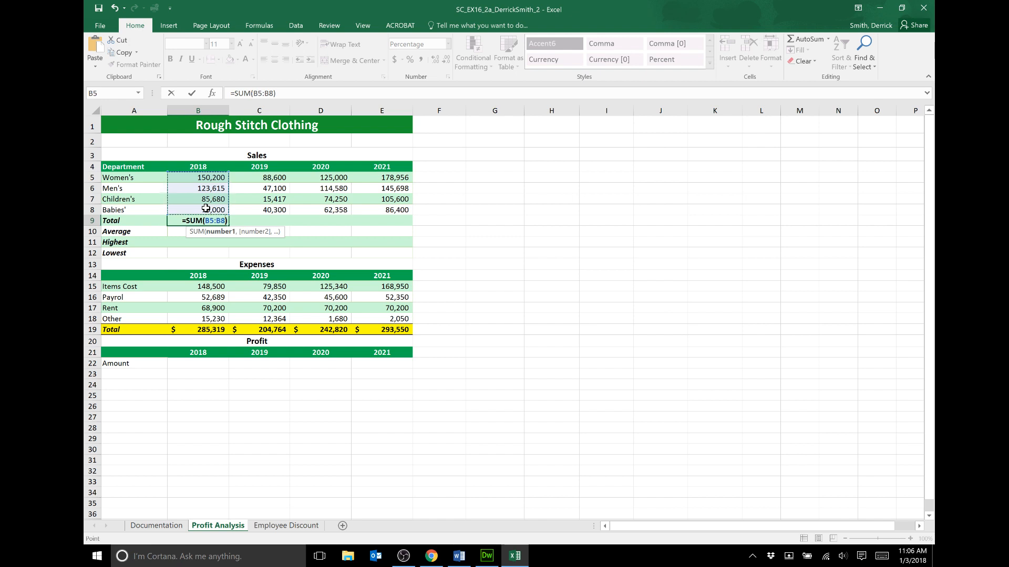
key(Return)
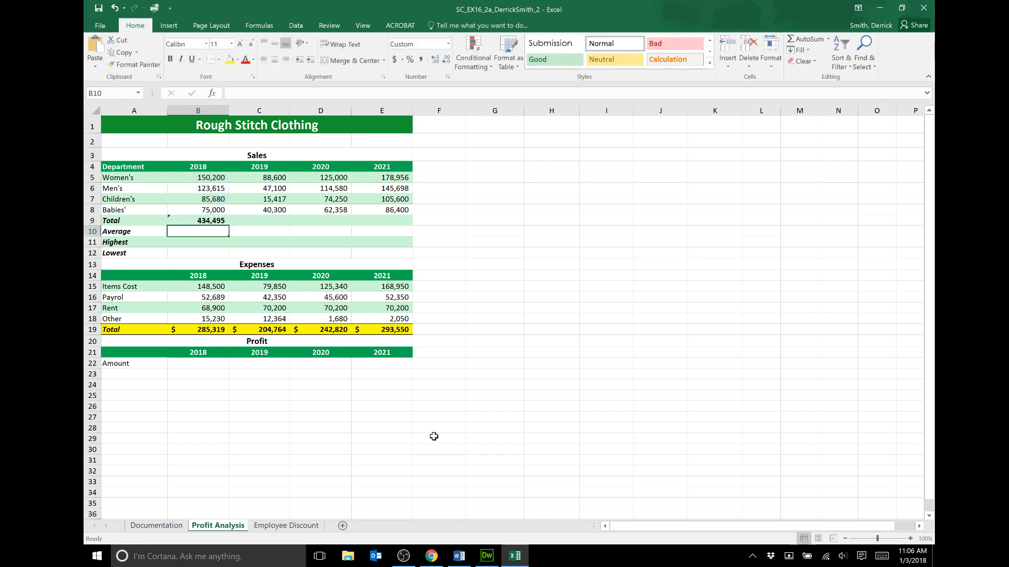
Read the copy direction of step 3 in the Word instructions and fill the Excel formula from B9 across C9:E9
click(457, 557)
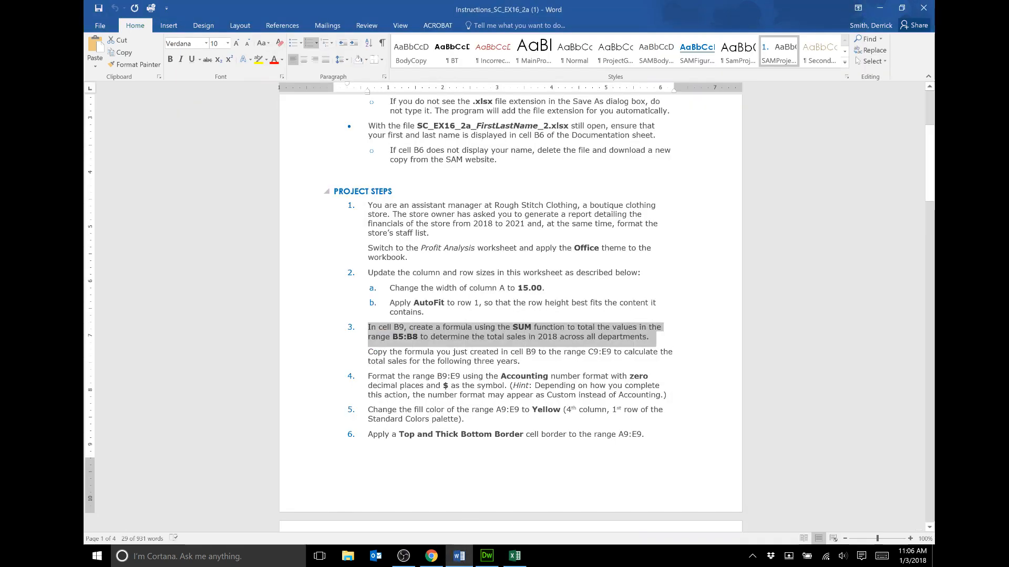
drag(368, 352, 526, 362)
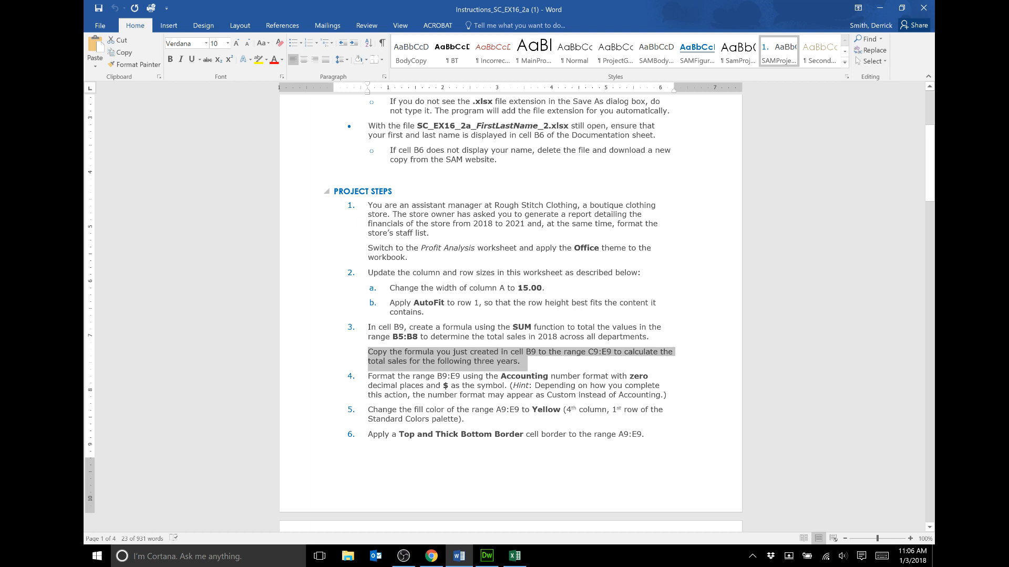
key(alt+Tab)
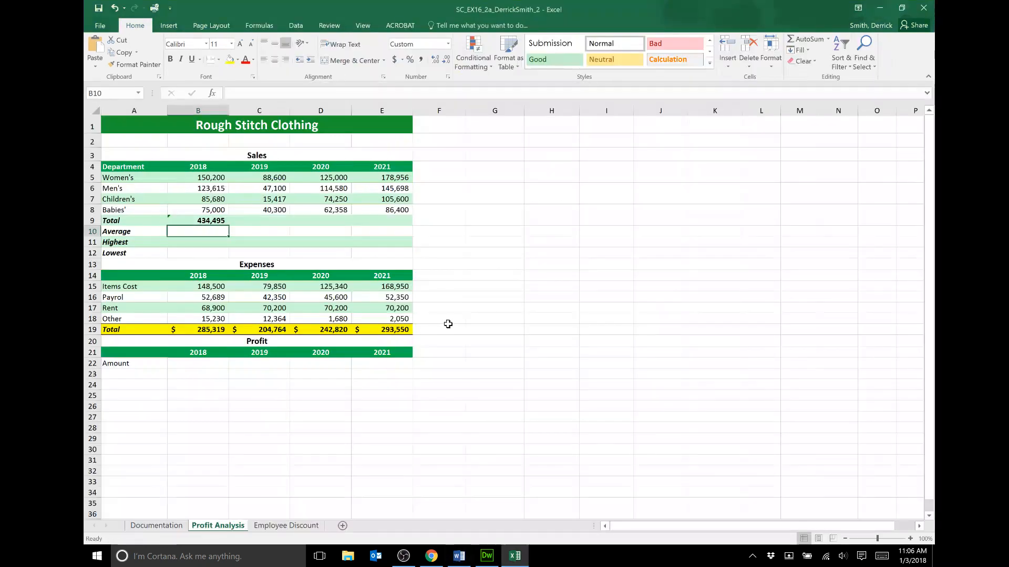
click(185, 217)
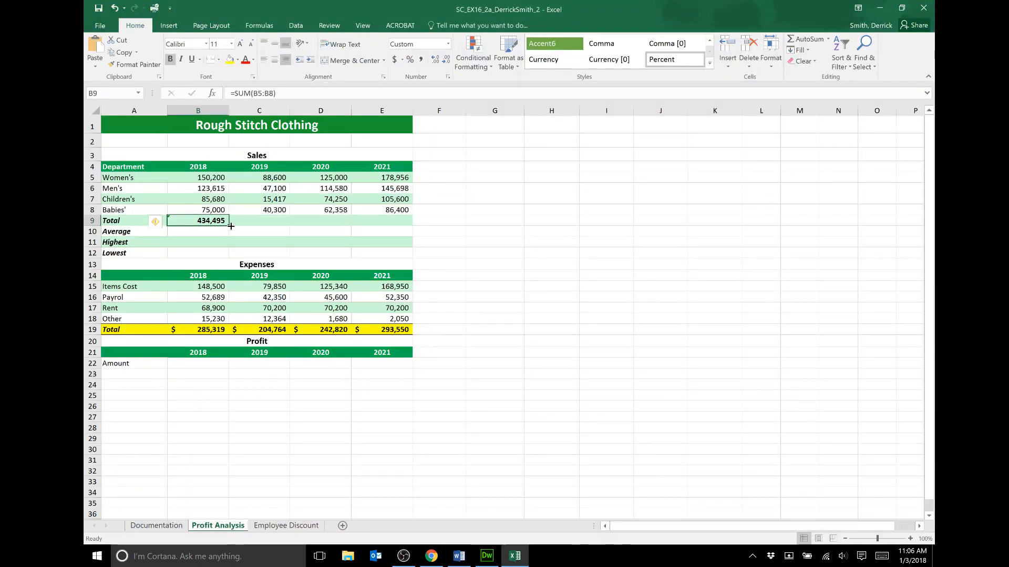
drag(230, 226, 389, 225)
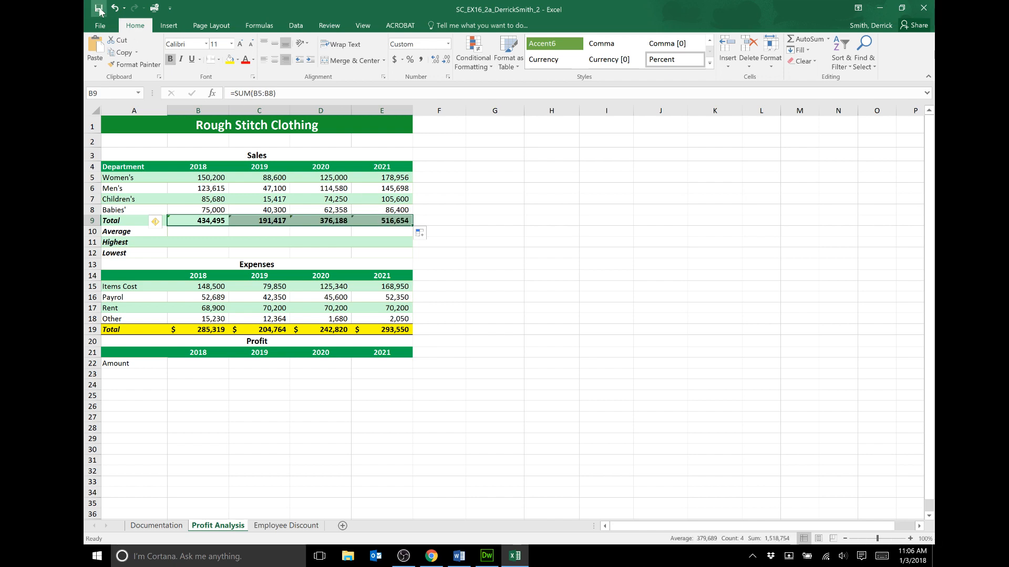
Switch to the Word instructions and highlight all of step 4 about the number format for B9:E9
click(462, 561)
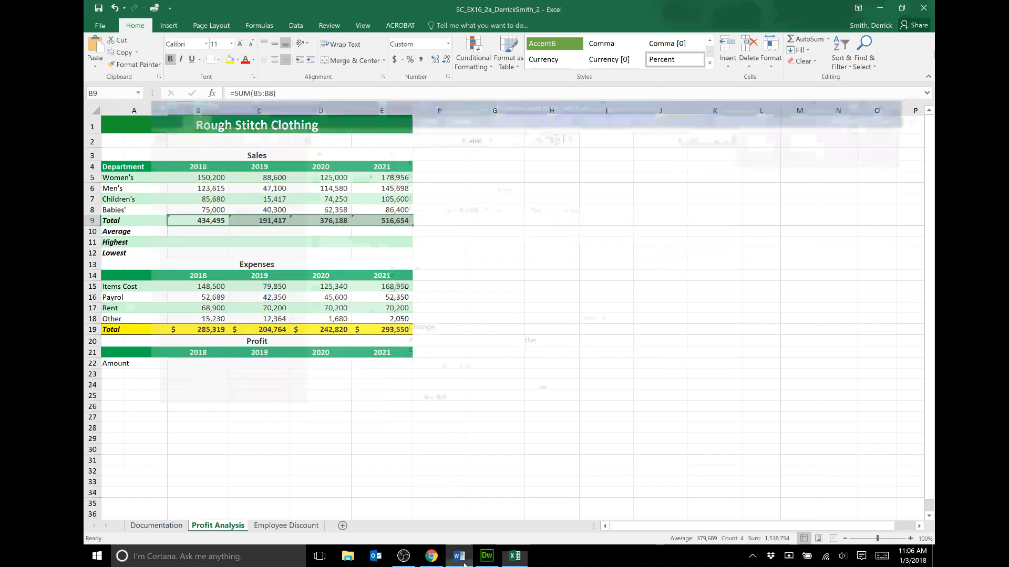
click(469, 386)
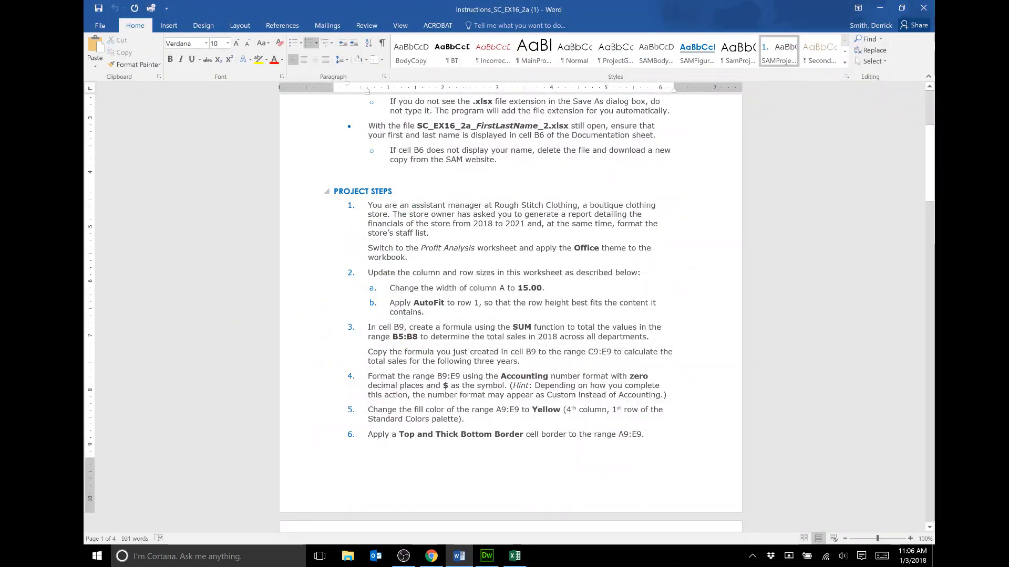
drag(367, 376, 487, 395)
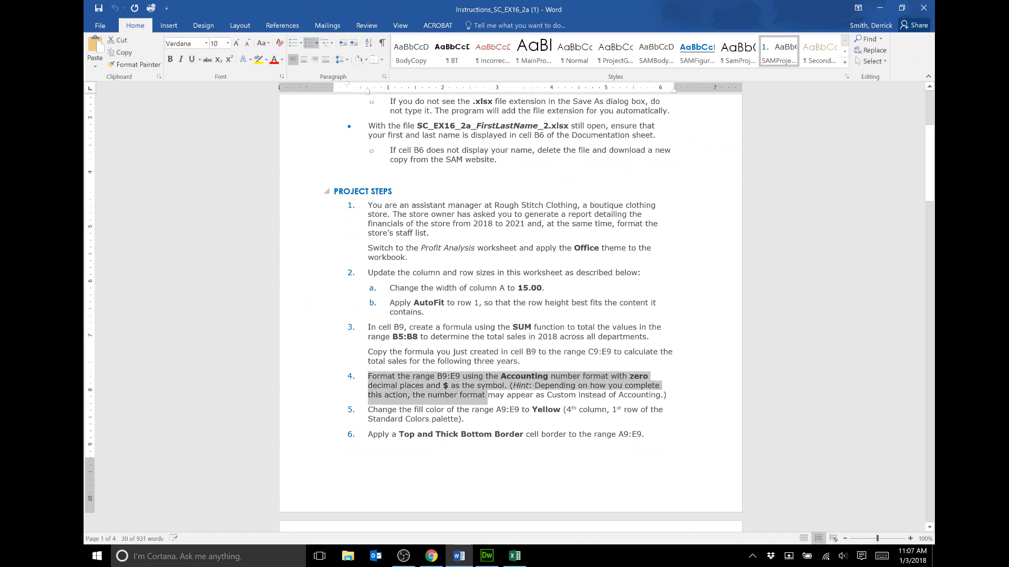
scroll(487, 391, down, 5)
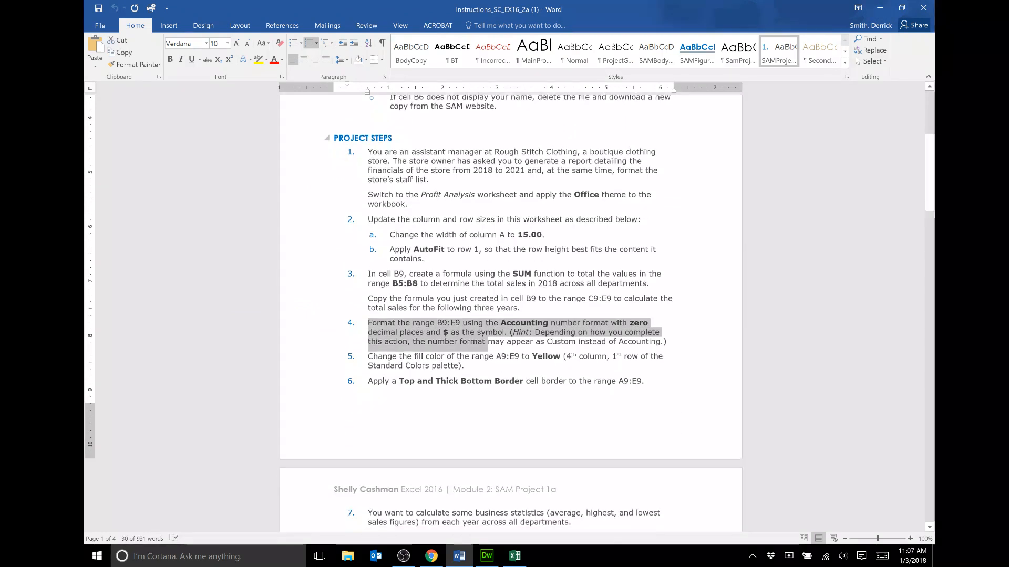
click(381, 250)
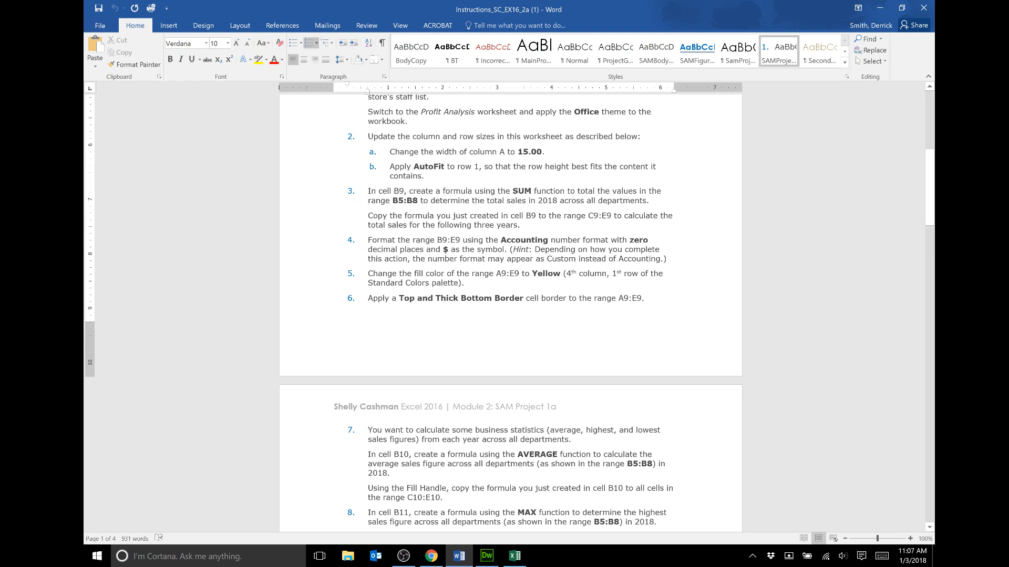
mouse_move(368, 225)
mouse_down()
mouse_move(610, 259)
mouse_move(661, 250)
mouse_move(675, 263)
mouse_move(369, 251)
mouse_move(368, 241)
mouse_up()
click(675, 265)
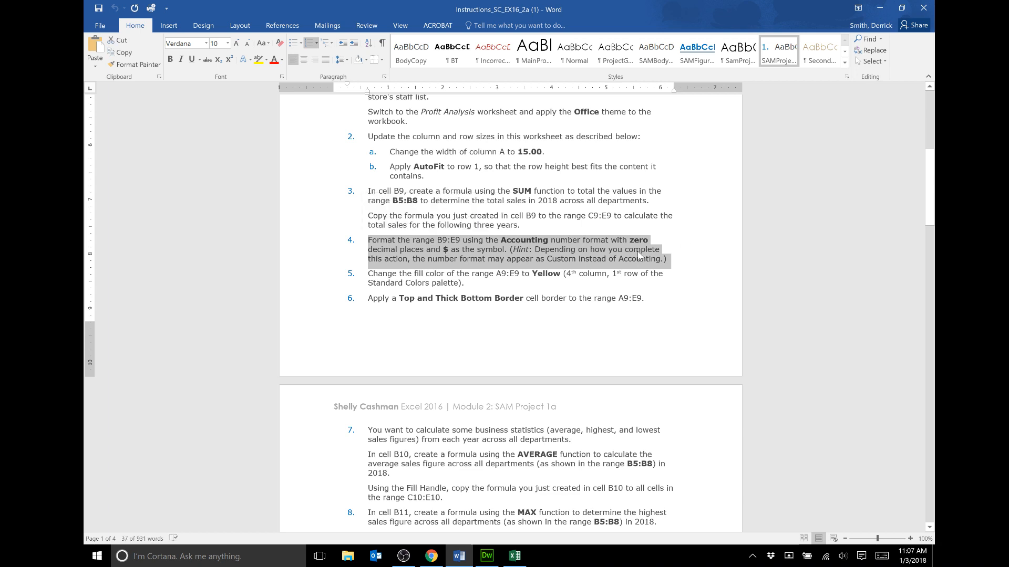
Switch to the Excel workbook and format the sales totals in B9:E9 as Accounting, reduced to zero decimal places
click(515, 555)
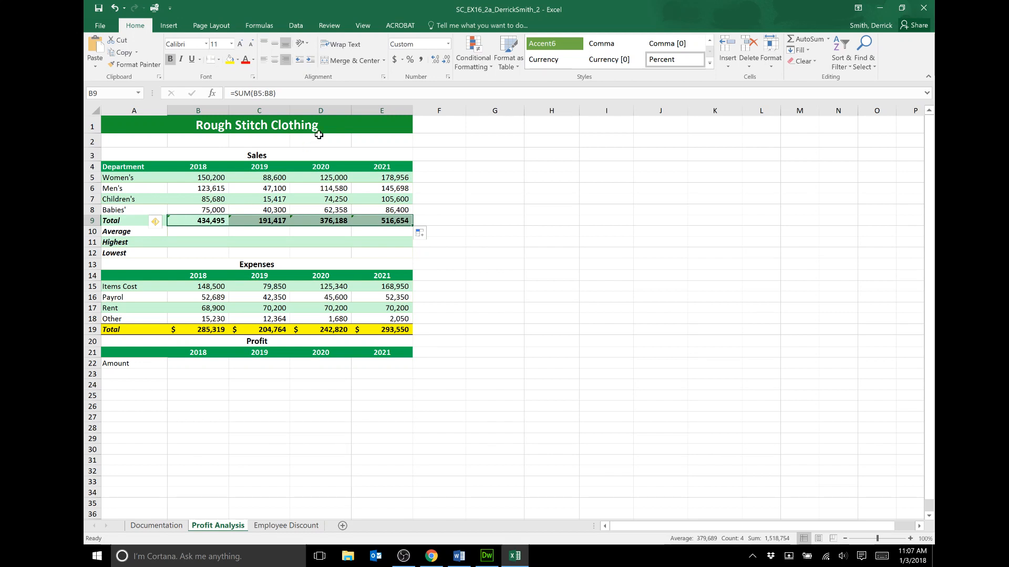
click(449, 43)
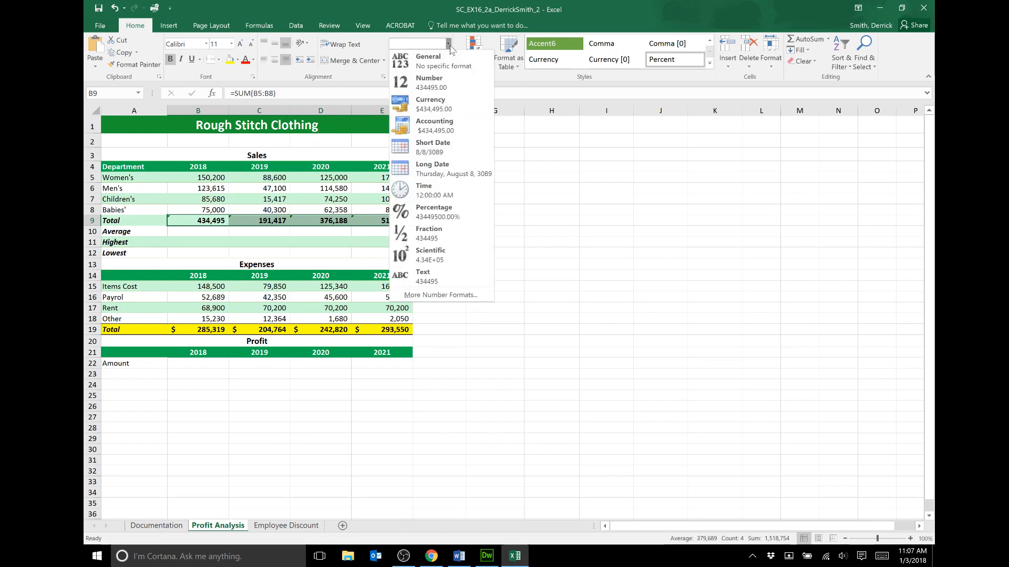
click(444, 125)
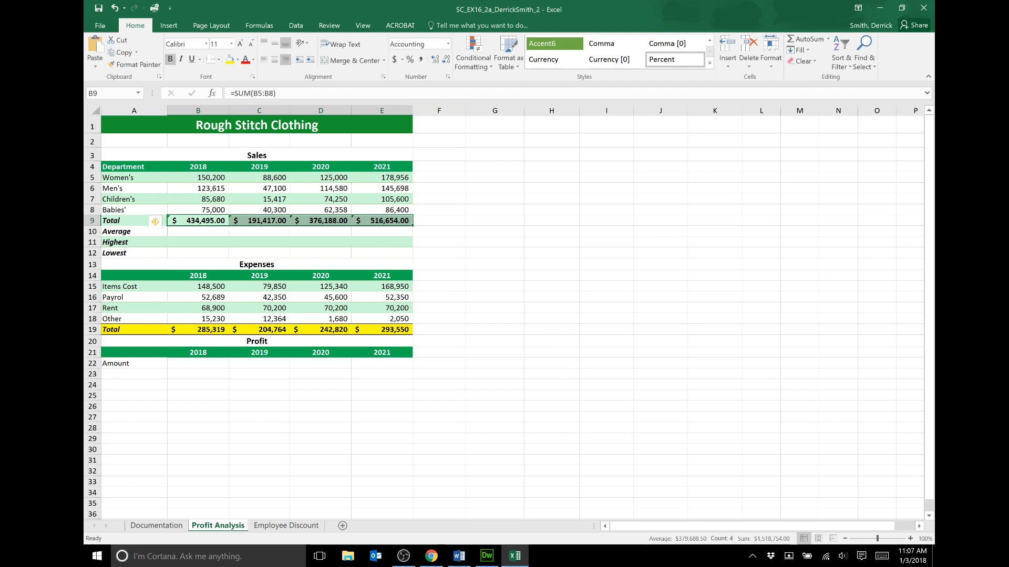
click(445, 60)
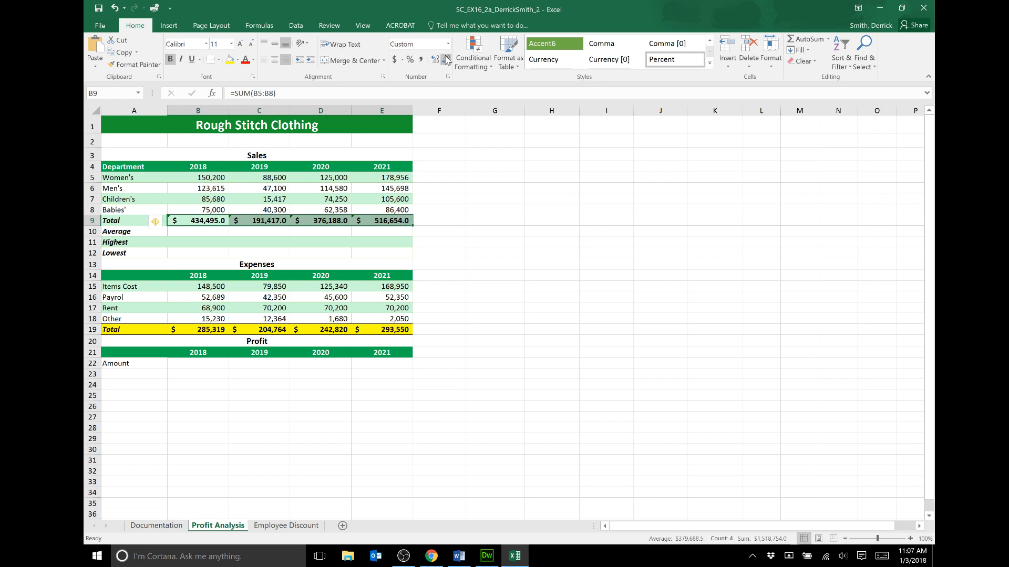
click(446, 59)
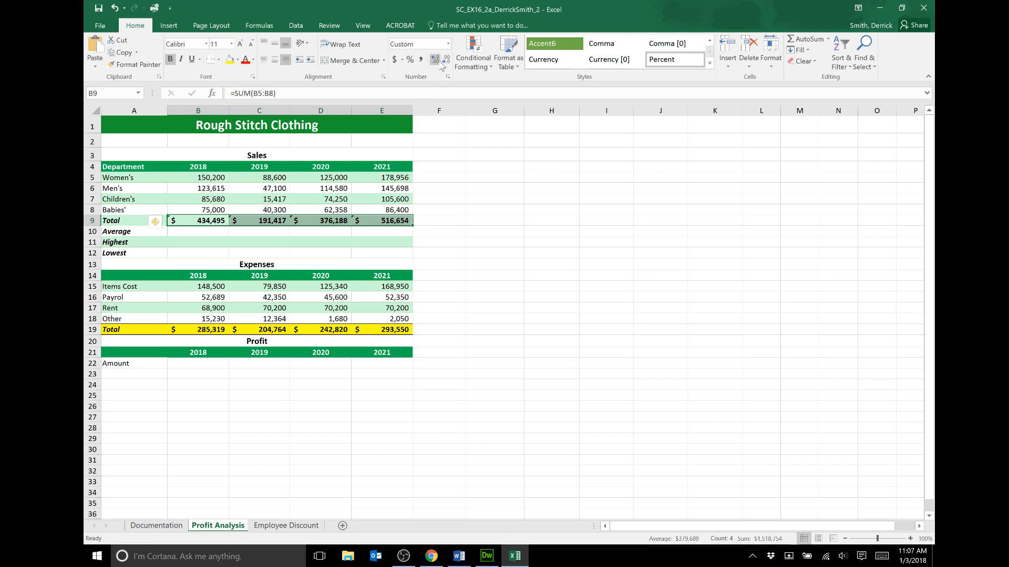
In the Format Cells settings for B9:E9, choose the Accounting category with 0 decimal places and the $ symbol
right_click(268, 221)
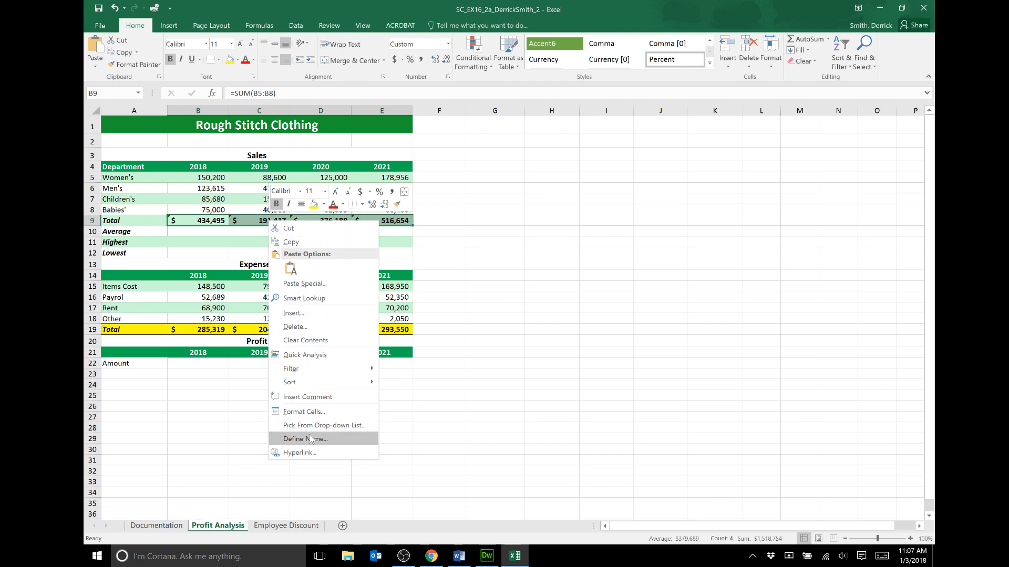
key(Escape)
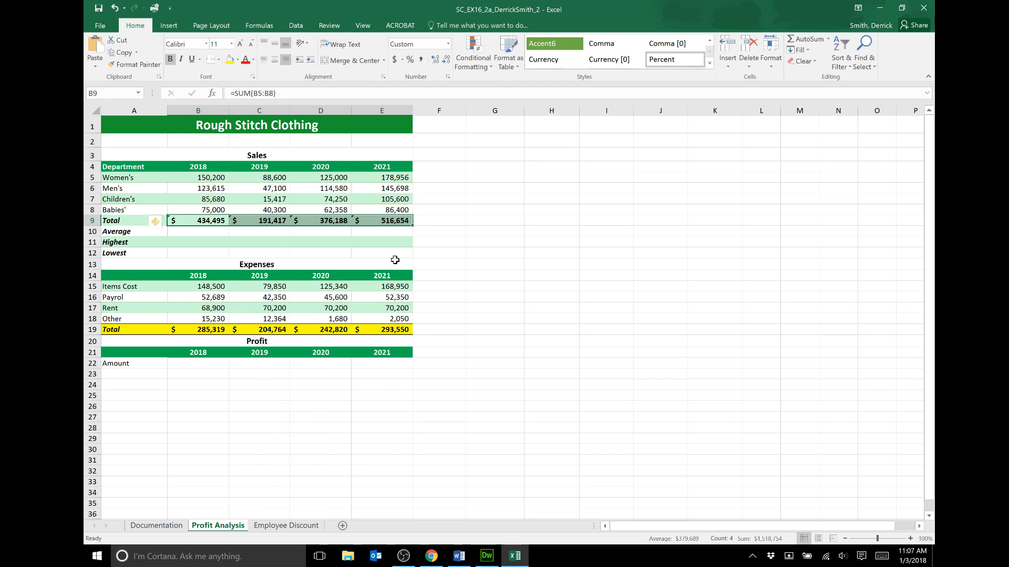
key(ctrl+1)
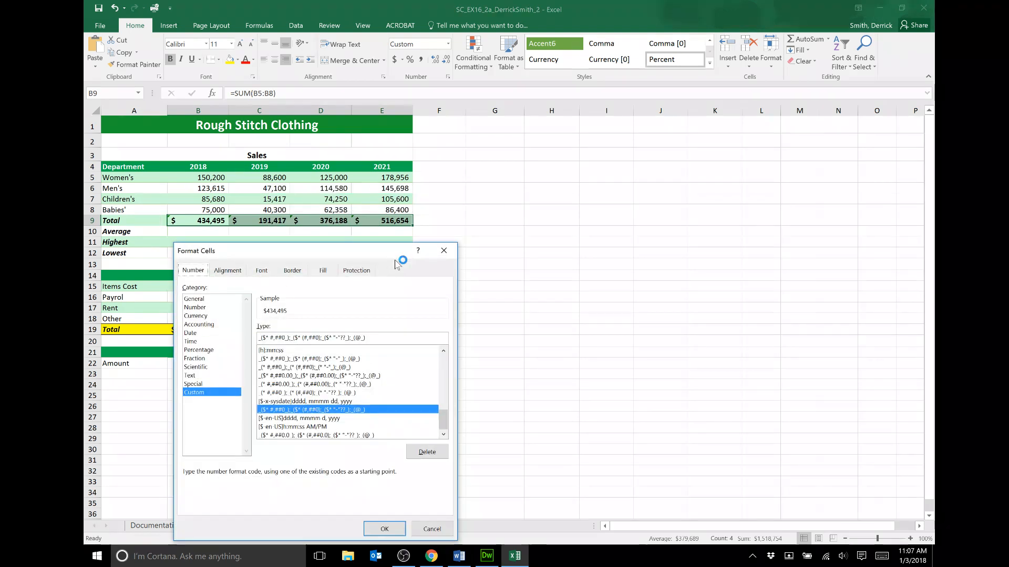
click(205, 326)
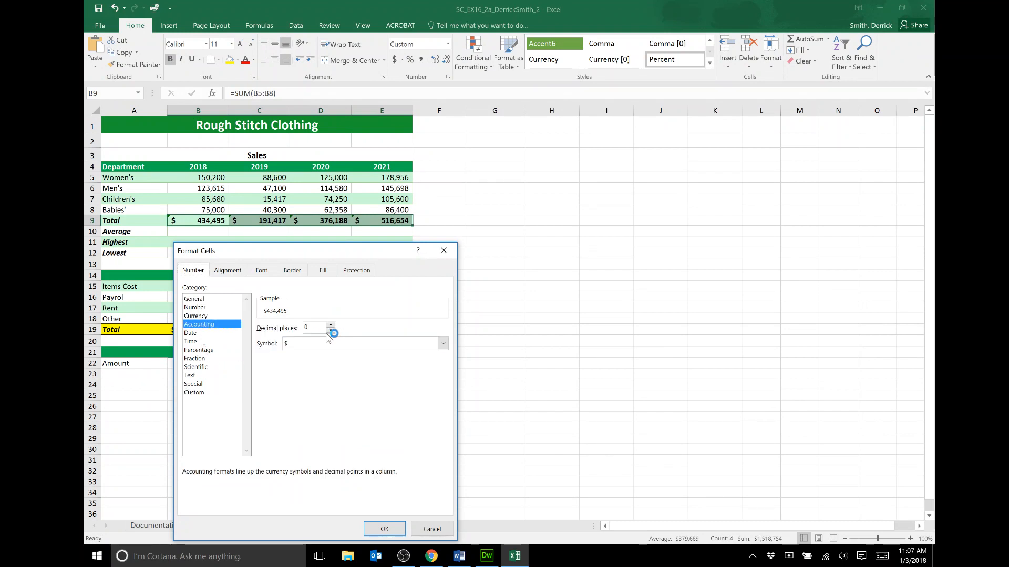
click(386, 529)
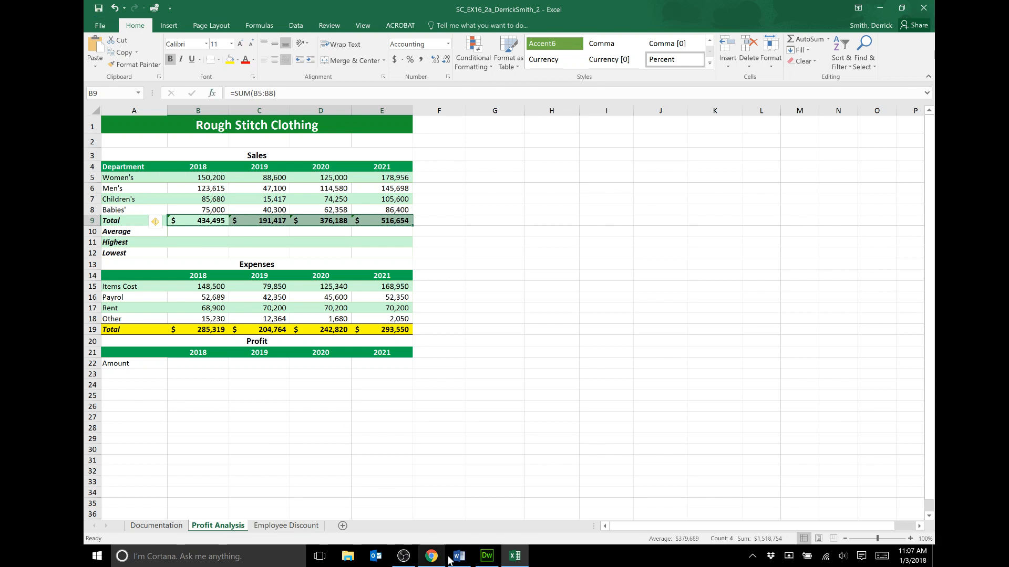
Switch to the Word instructions and highlight all of step 5 about the Yellow fill color
mouse_move(458, 555)
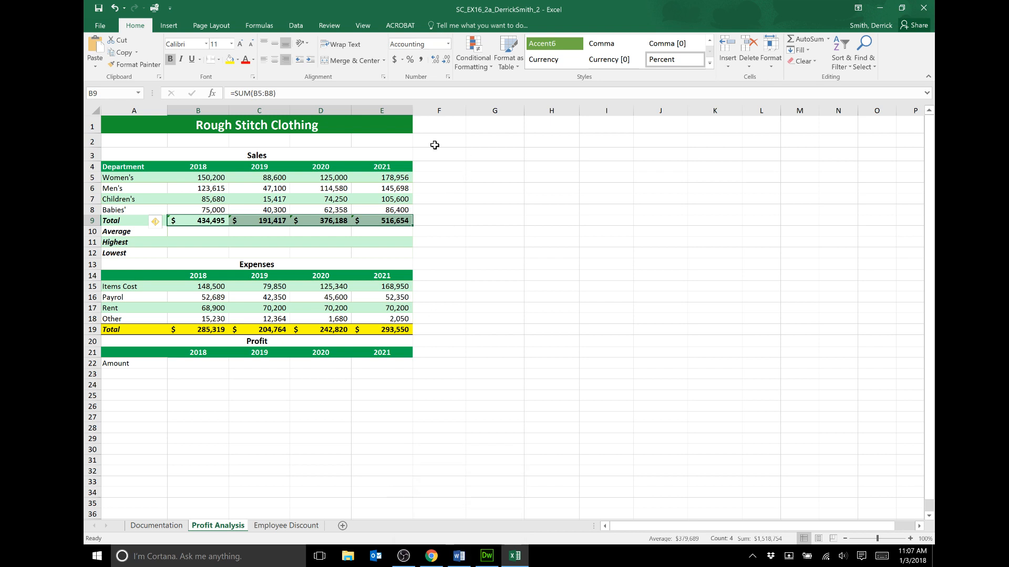
click(459, 554)
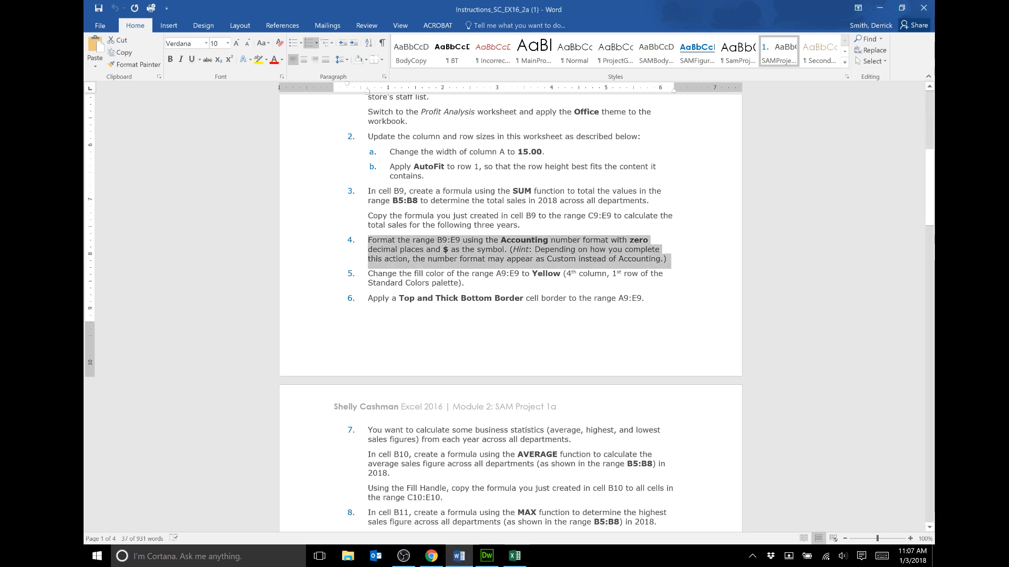
click(447, 283)
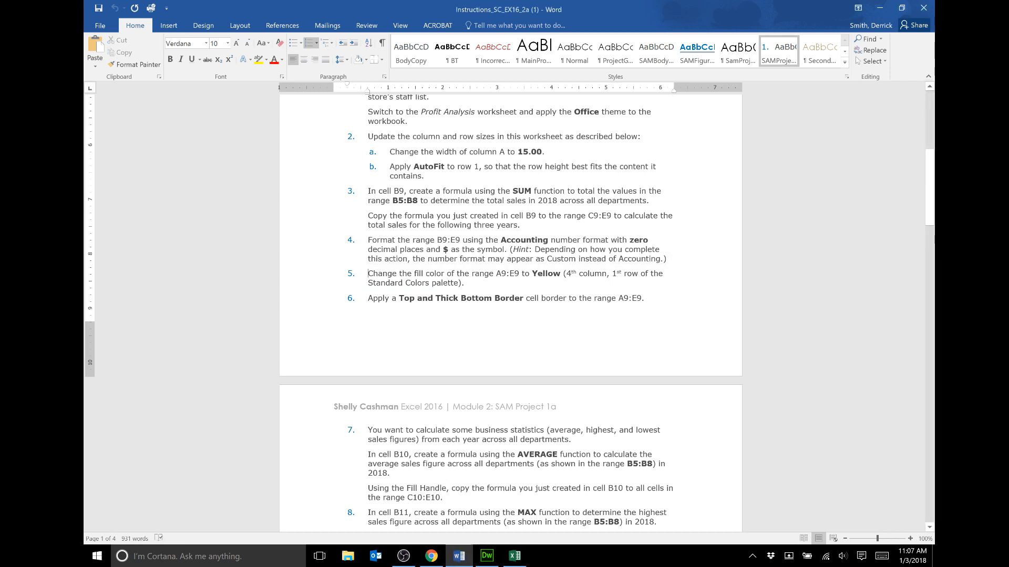
drag(368, 273, 466, 284)
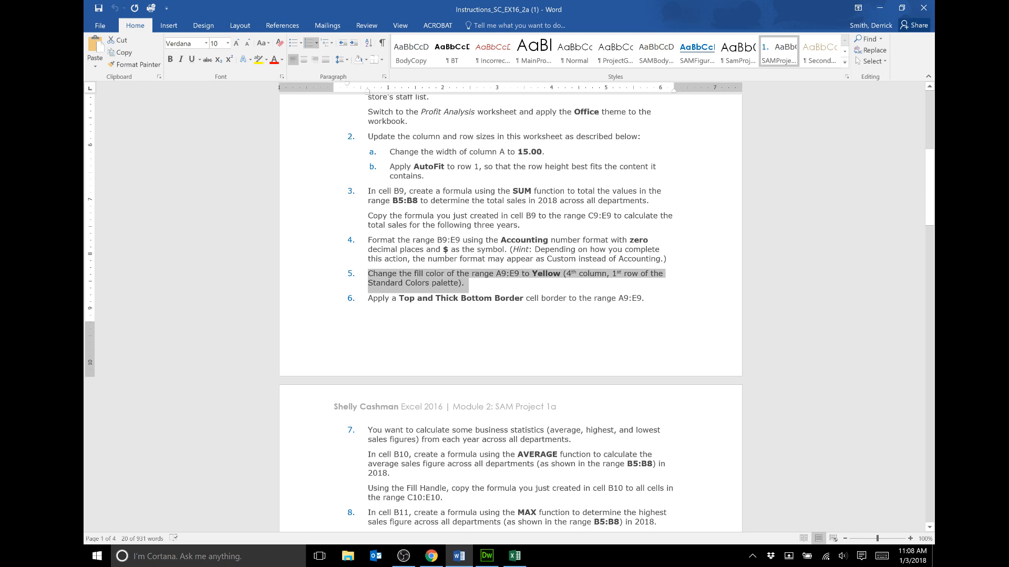
Switch to the Excel workbook, fill B9:E9 with the standard color Yellow and save the workbook
click(514, 556)
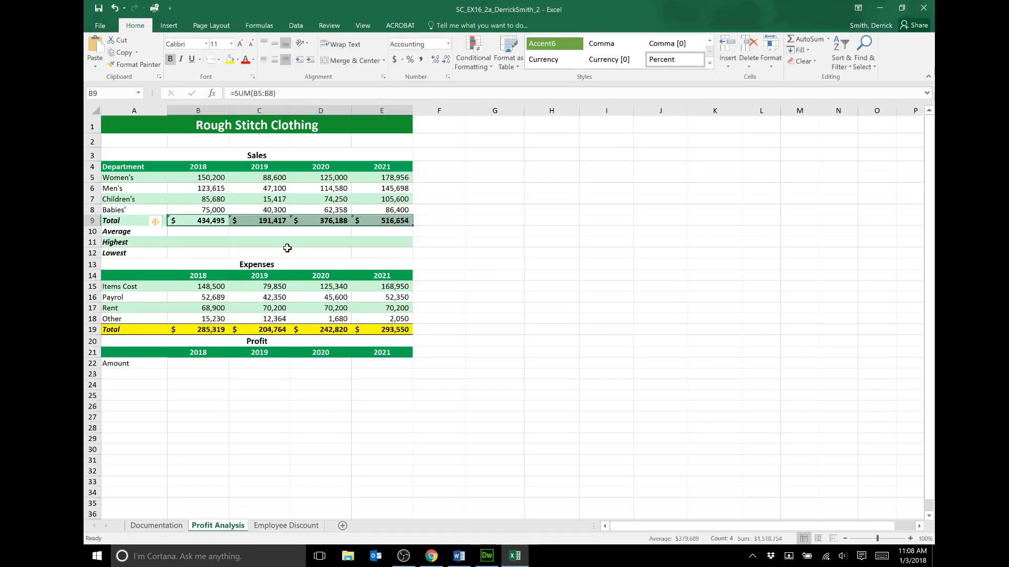
click(237, 59)
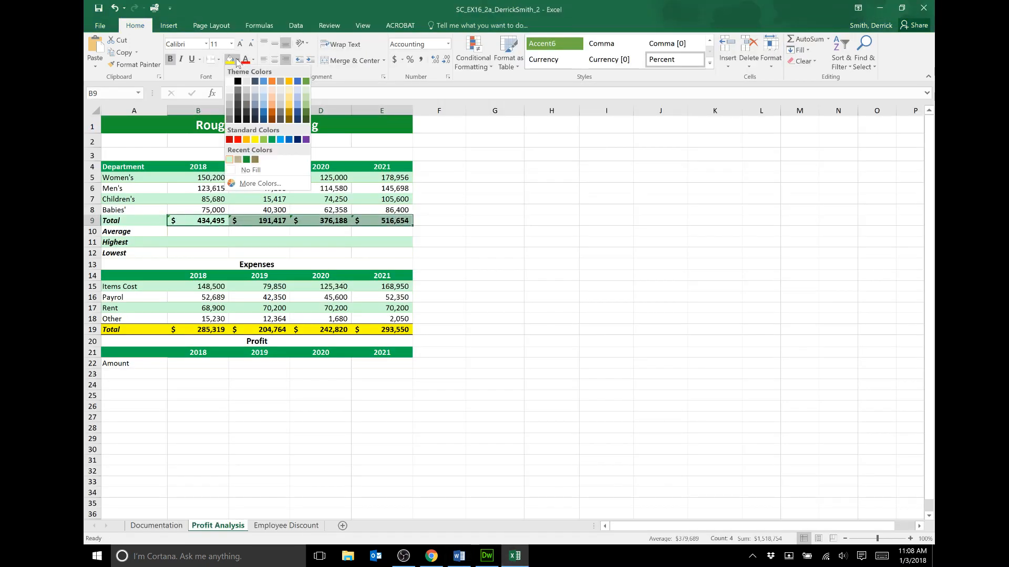
click(254, 139)
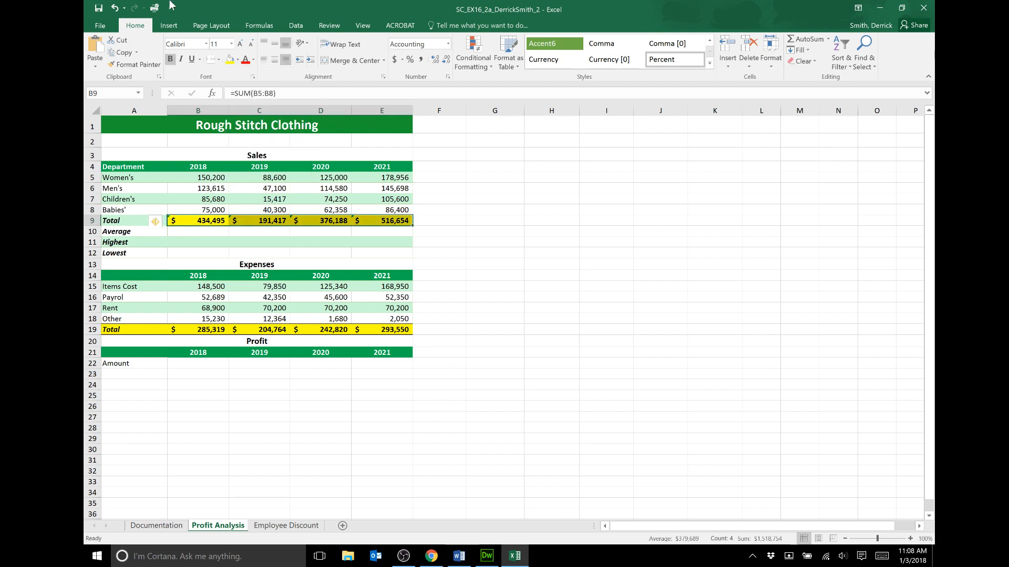
click(99, 8)
Switch to the Word instructions and highlight the step 6 direction about the cell border
click(459, 555)
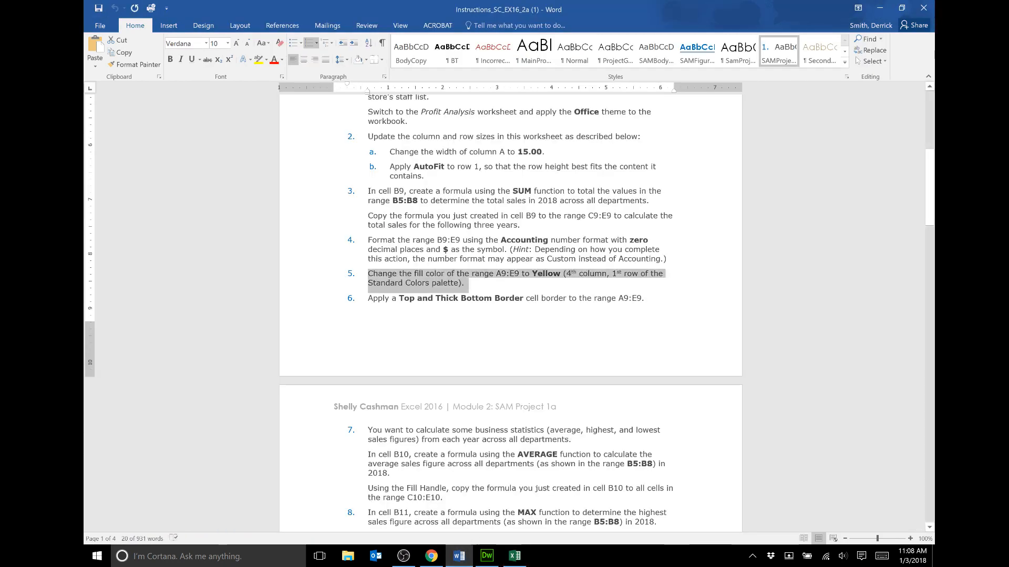
click(484, 298)
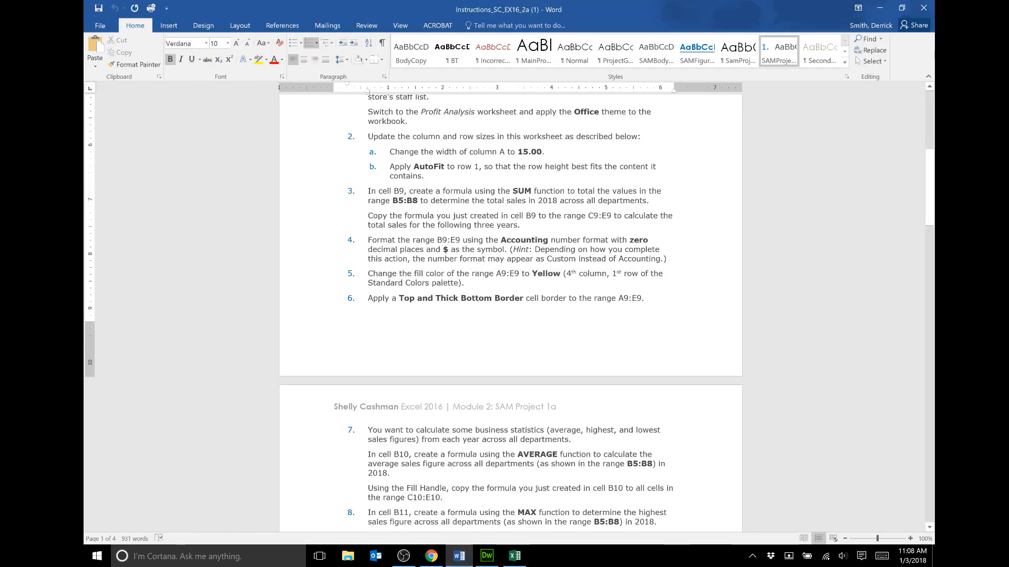
drag(373, 298, 644, 300)
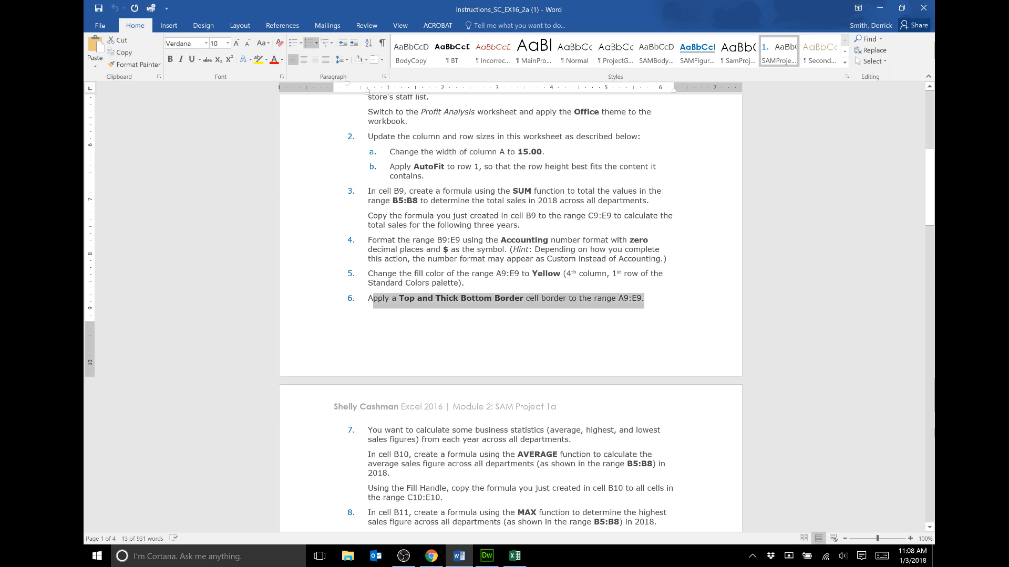
Switch to the Excel workbook and apply a Top and Thick Bottom Border to B9:E9
click(509, 563)
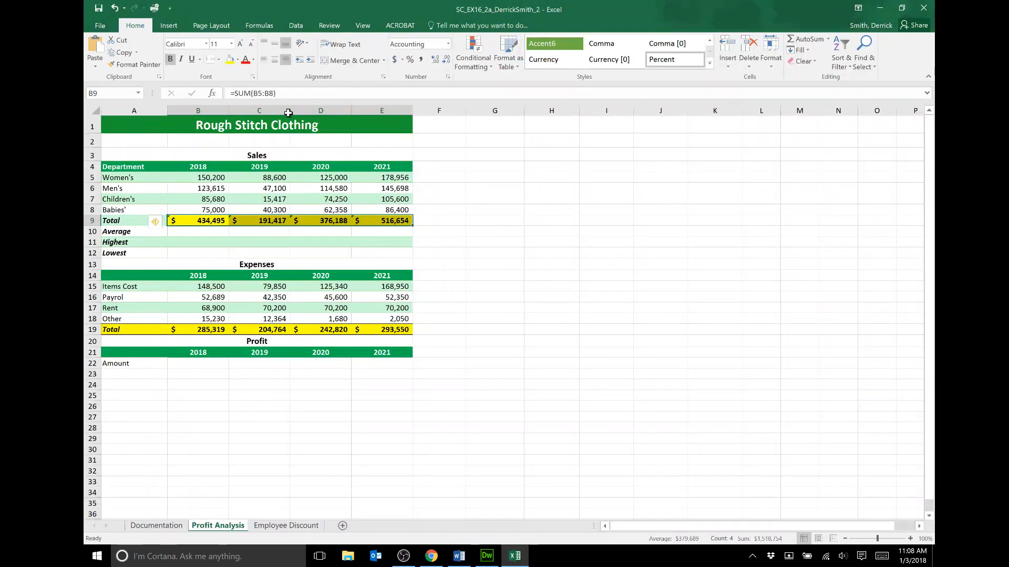
click(218, 60)
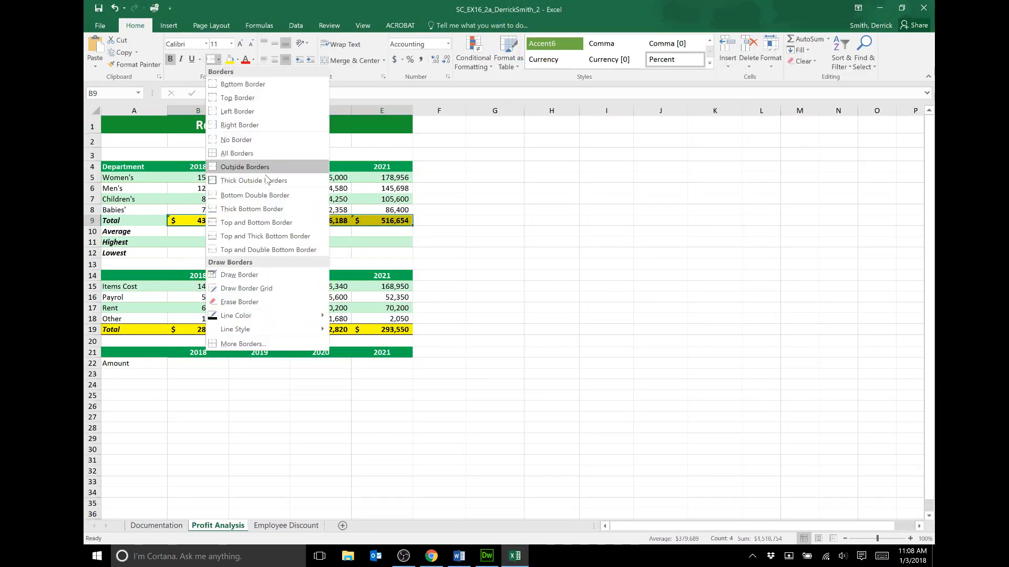
click(281, 236)
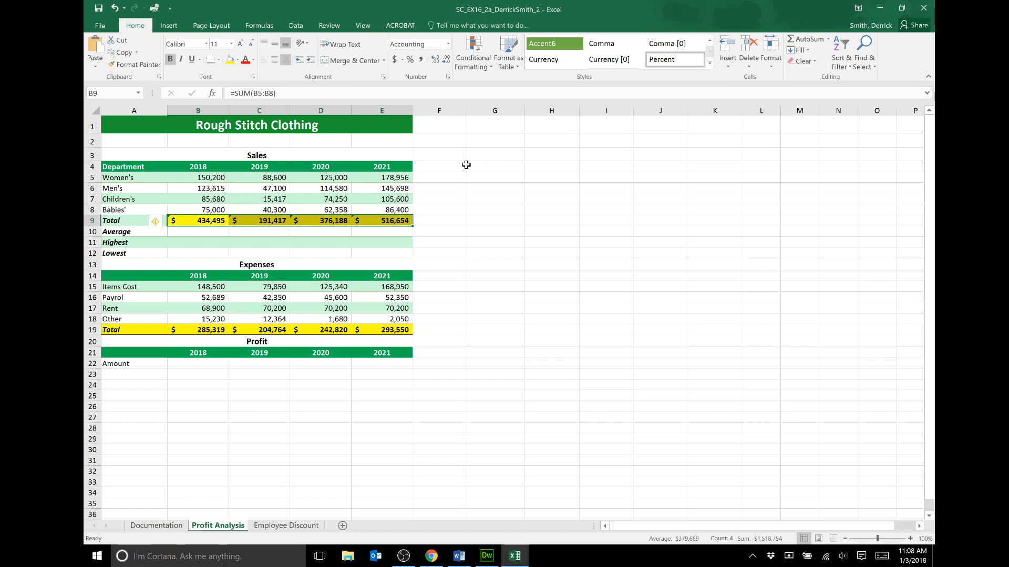
Switch to the Word instructions and highlight the step 7 introduction, followed by the direction for the AVERAGE formula in cell B10
click(458, 556)
click(475, 298)
scroll(486, 299, down, 8)
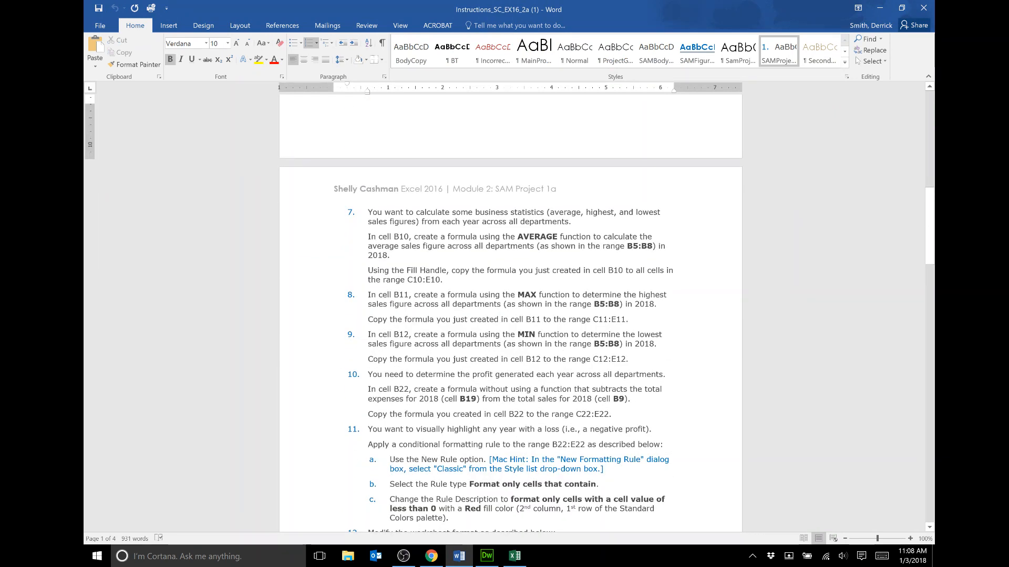
drag(367, 212, 571, 222)
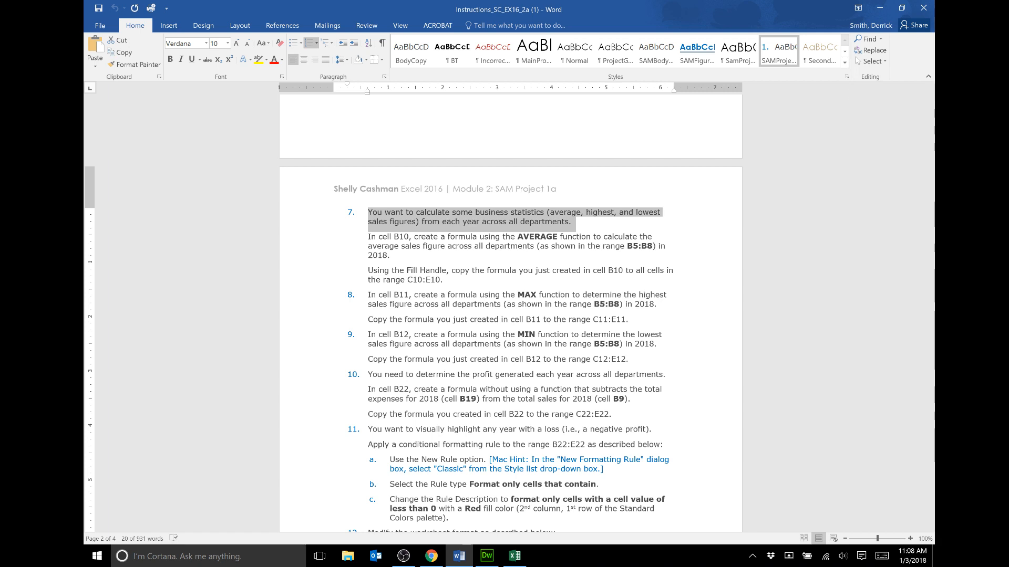
click(368, 237)
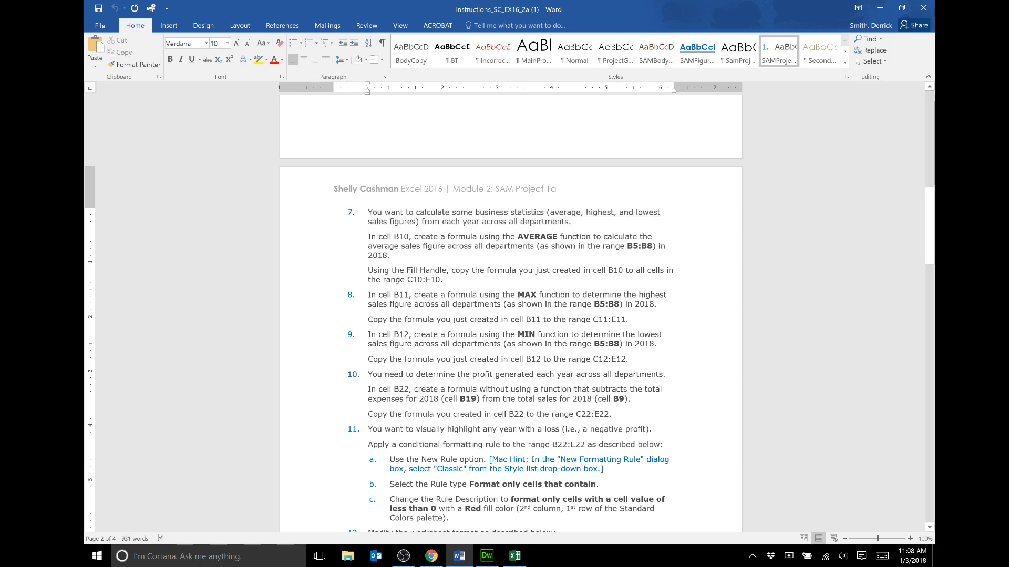
drag(368, 237, 393, 255)
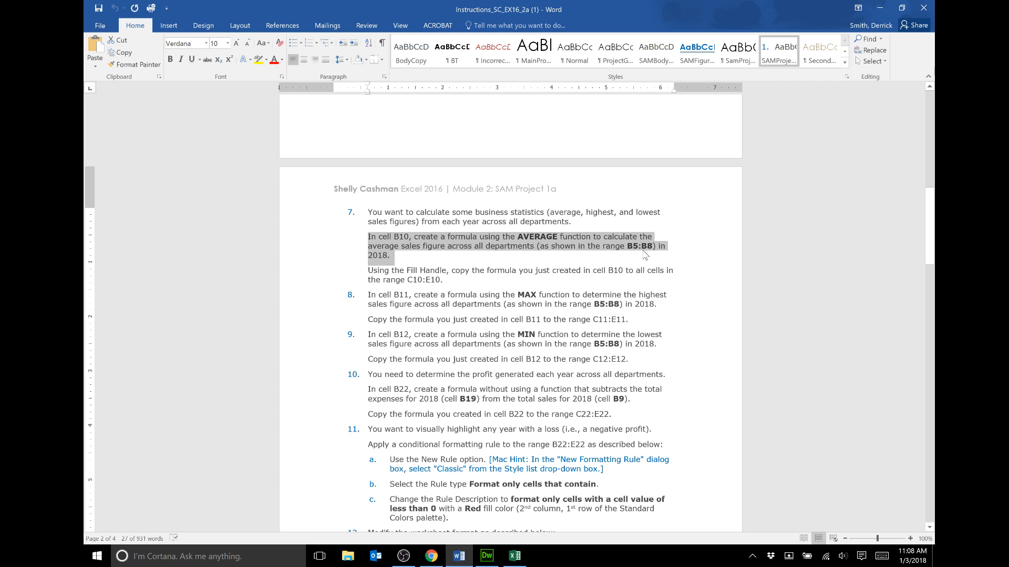
Switch to the Excel workbook and insert the AVERAGE function in cell B10 with the range B5:B8
click(514, 556)
click(209, 234)
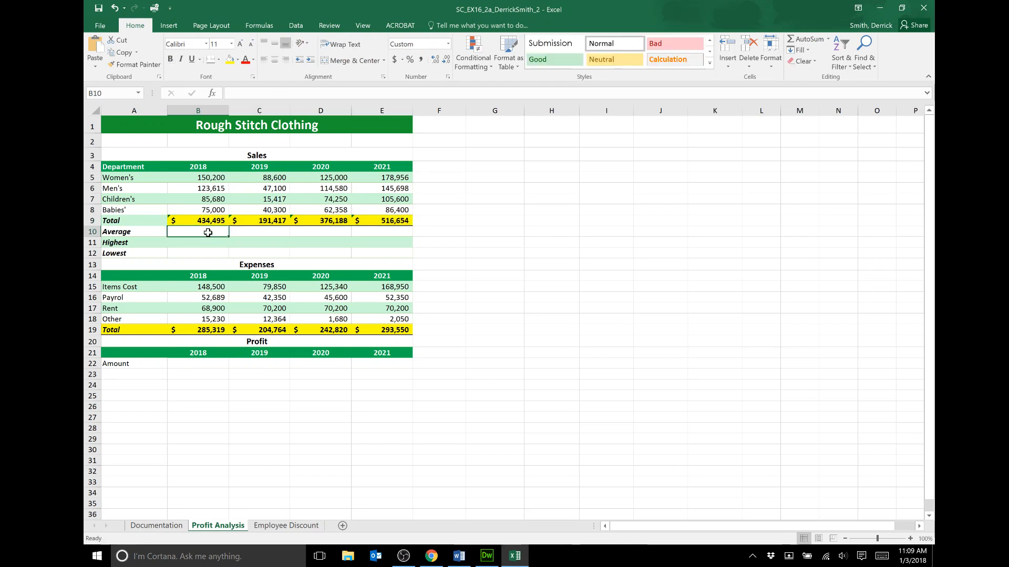
click(213, 93)
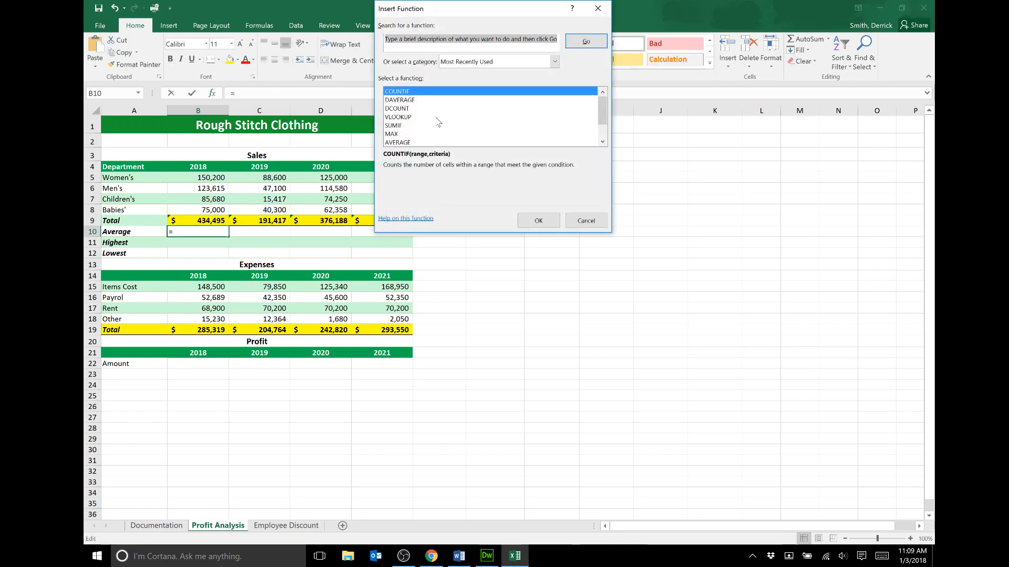
click(411, 143)
click(534, 223)
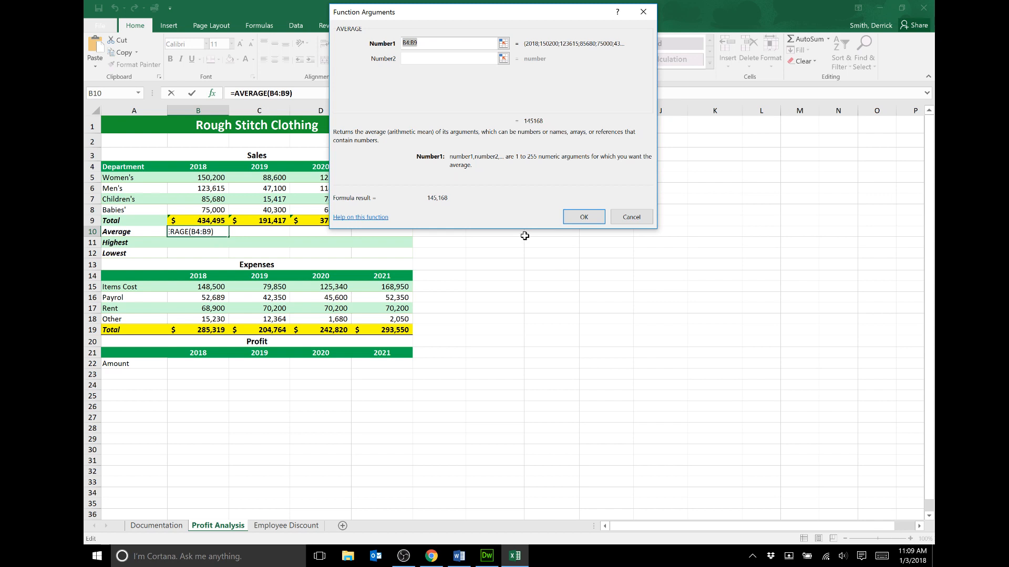
click(209, 175)
drag(208, 174, 205, 208)
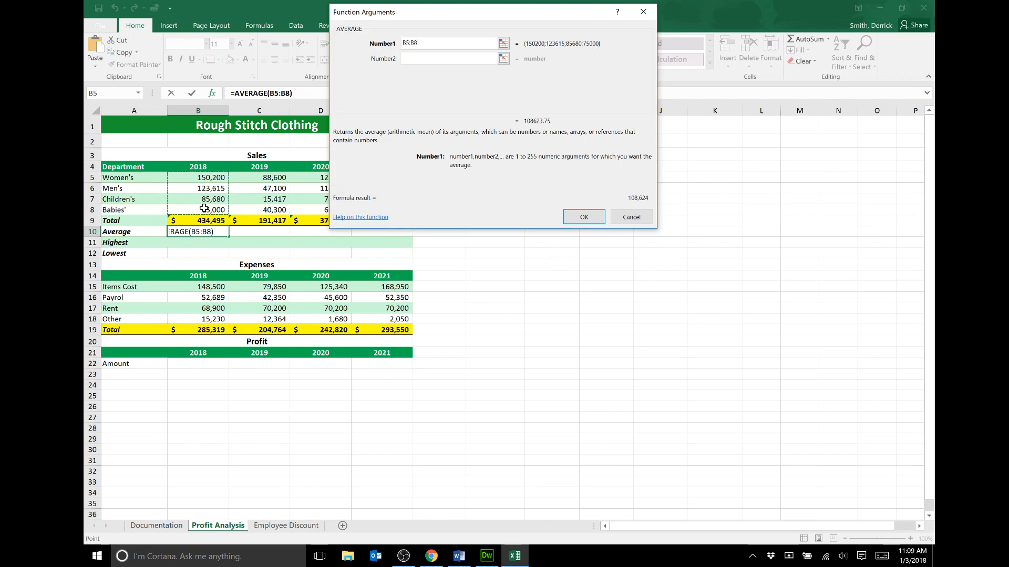
key(Return)
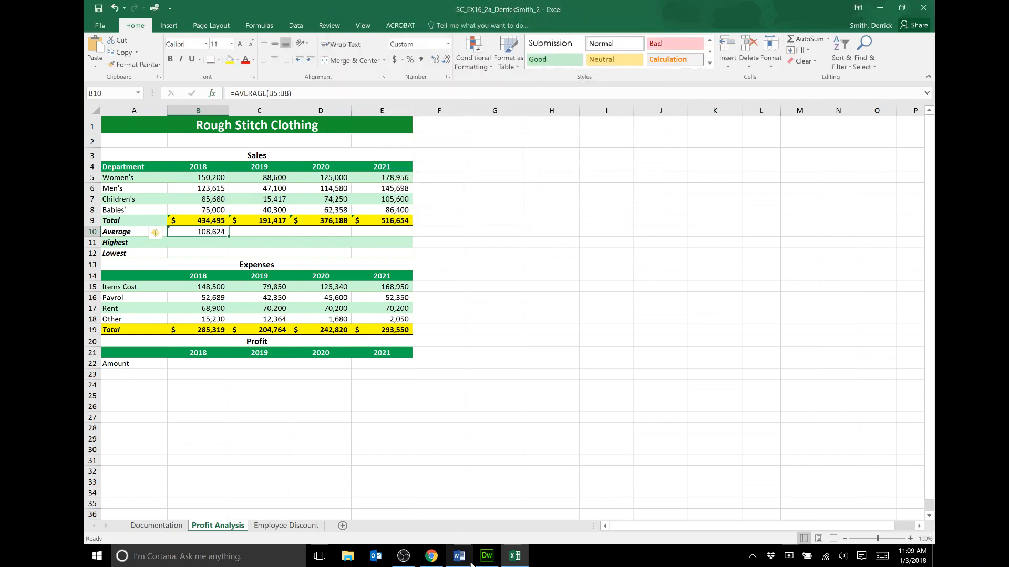
Highlight the step 7 fill direction in the Word instructions, and in the Excel workbook copy the B10 AVERAGE formula to C10:E10
click(470, 564)
click(444, 280)
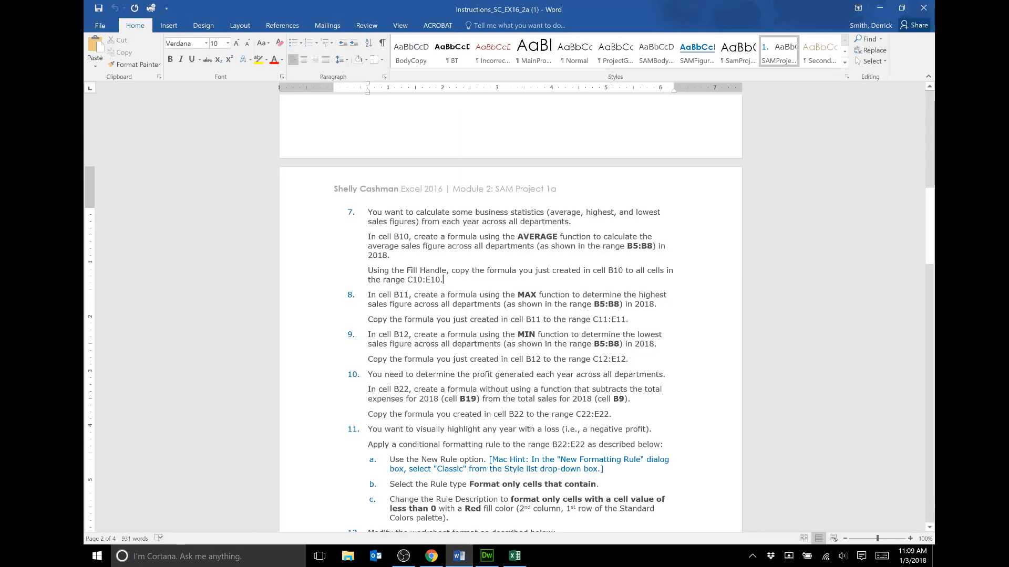
drag(368, 271, 447, 281)
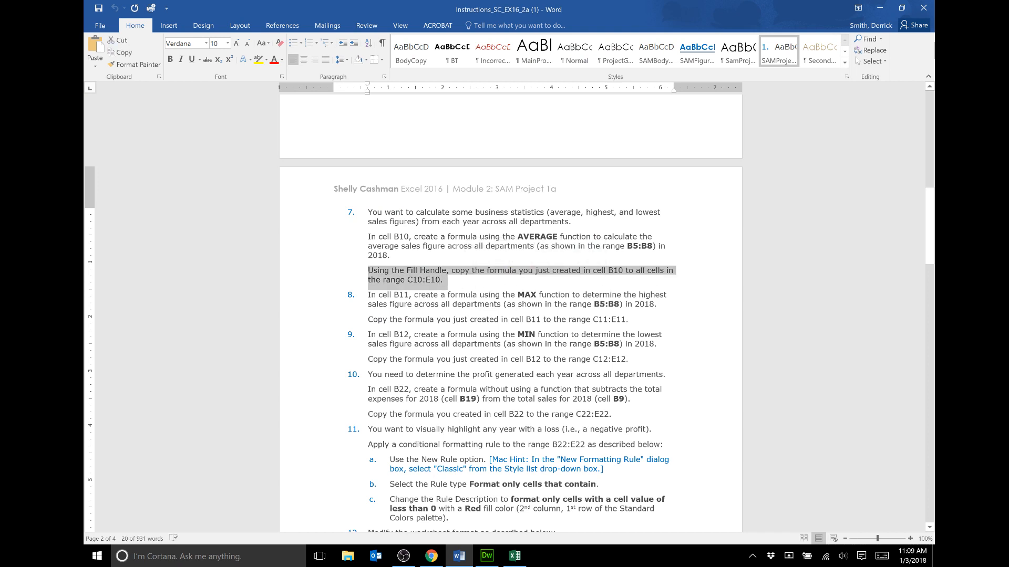
click(519, 557)
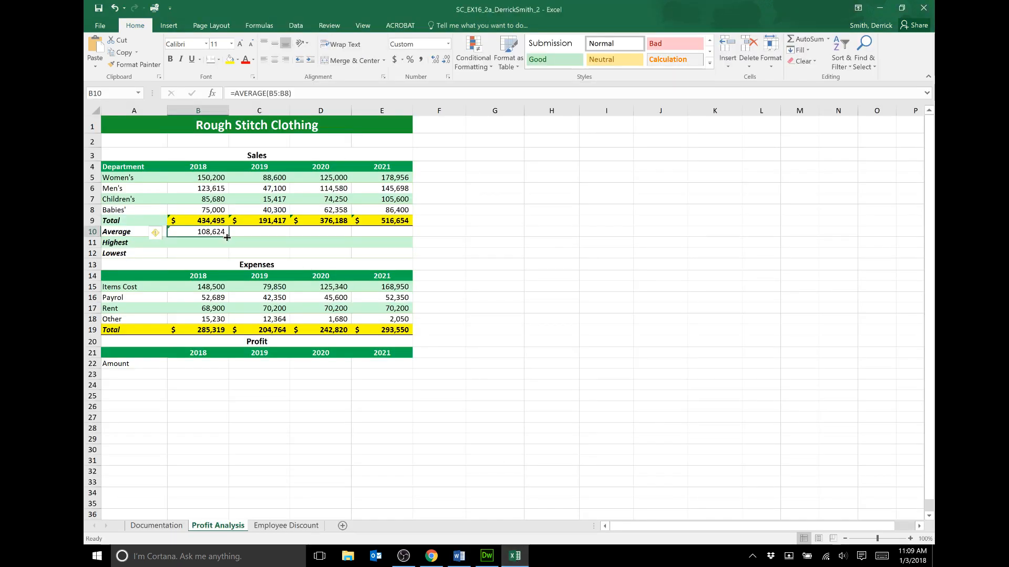
drag(229, 236, 400, 231)
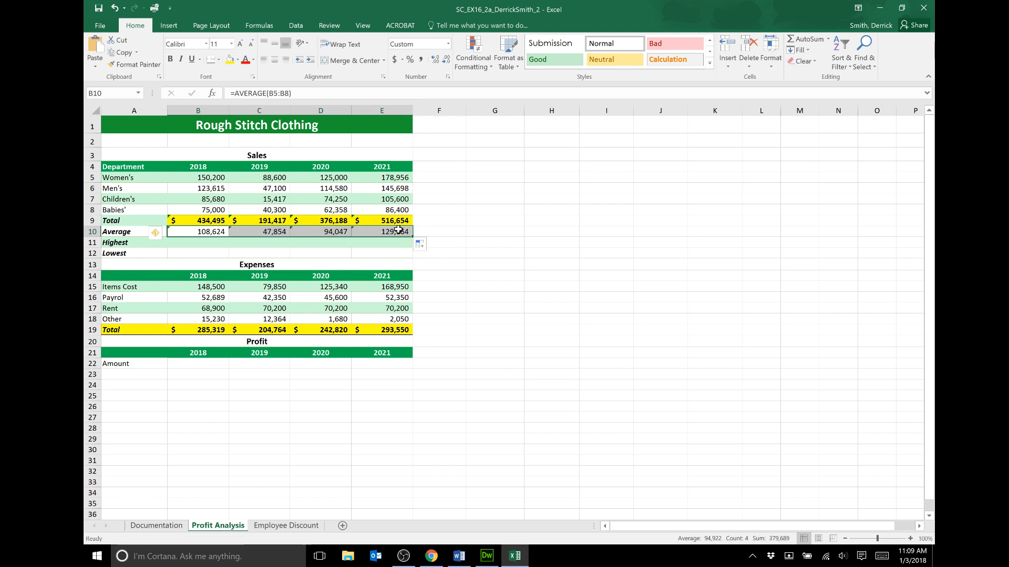
Switch to the Word instructions and highlight the step 8 and 9 directions for the MAX and MIN formulas
click(458, 556)
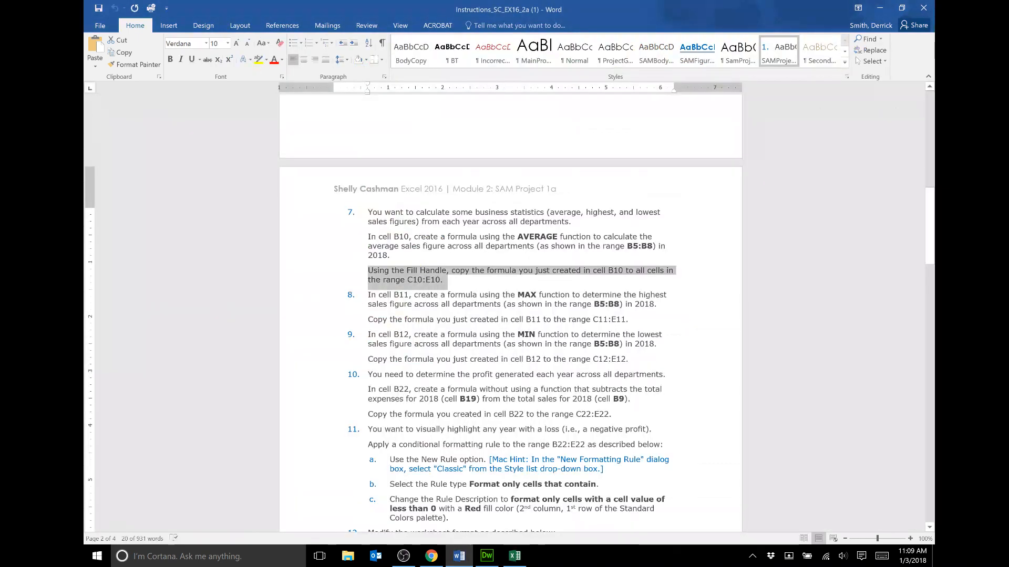
click(395, 279)
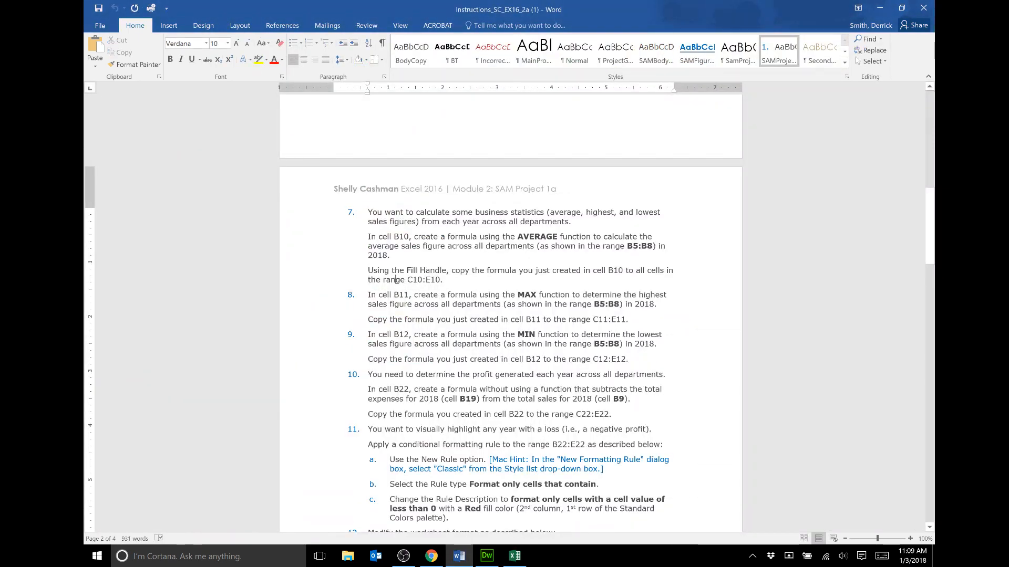
drag(368, 294, 570, 304)
click(570, 304)
drag(368, 295, 541, 319)
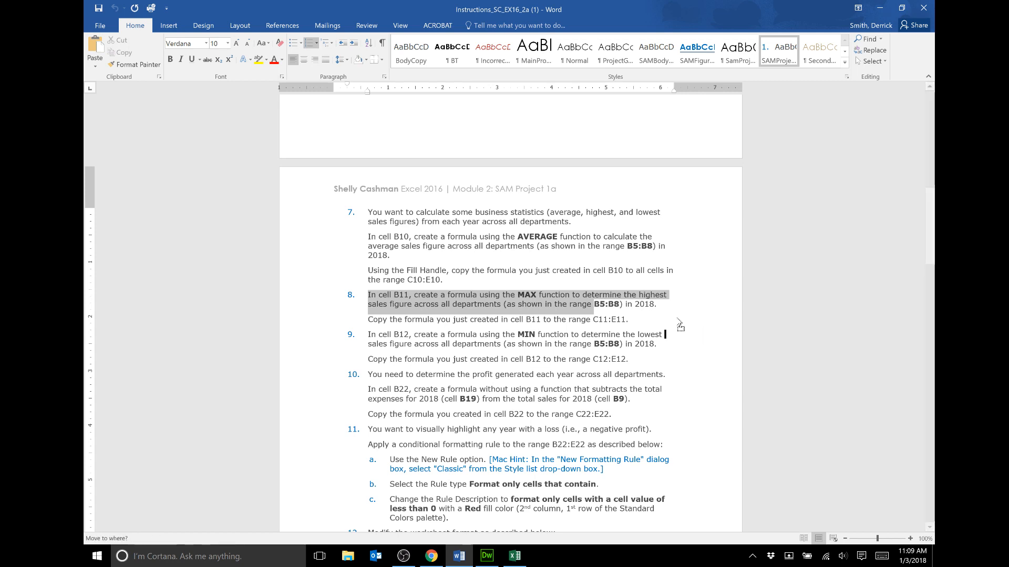
drag(670, 296, 691, 351)
click(368, 295)
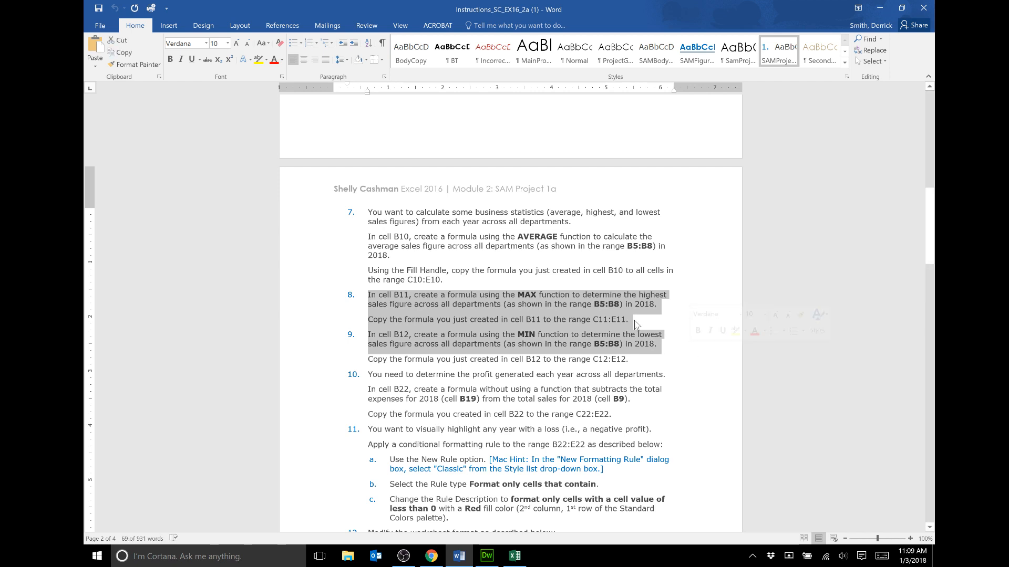
Switch to the Excel workbook and start inserting a function in cell B11
click(524, 563)
click(177, 242)
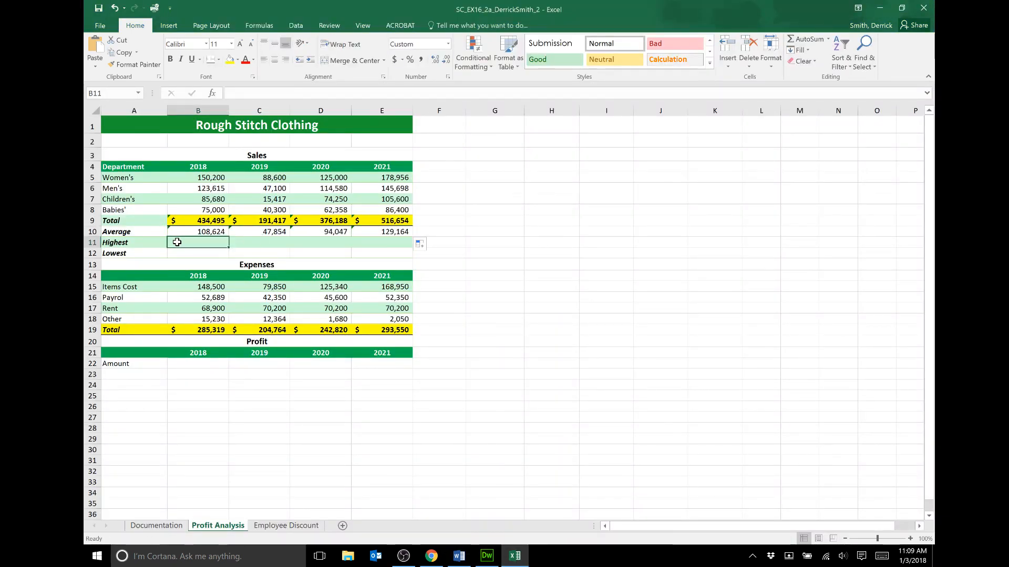
click(213, 94)
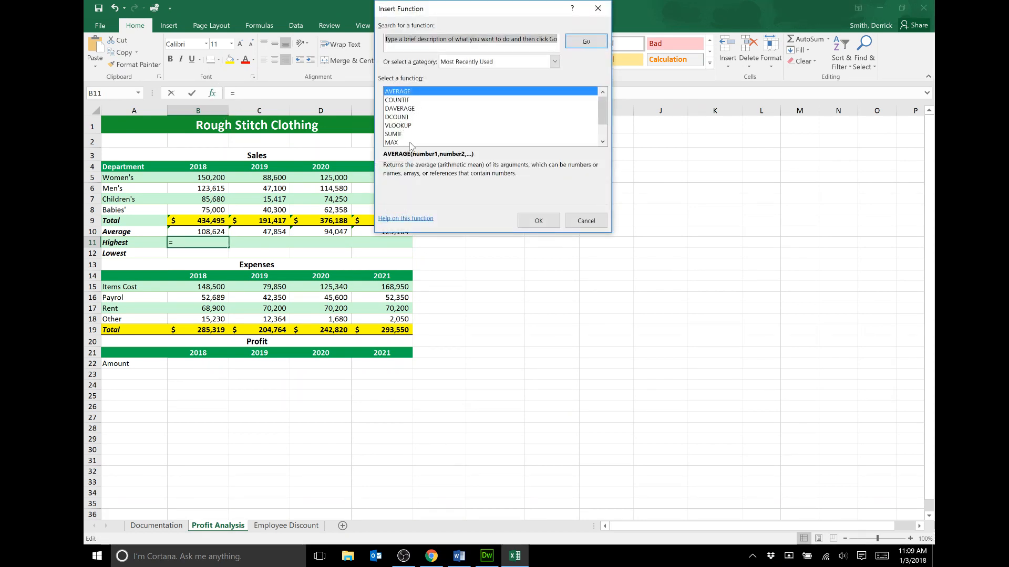
click(555, 62)
click(520, 115)
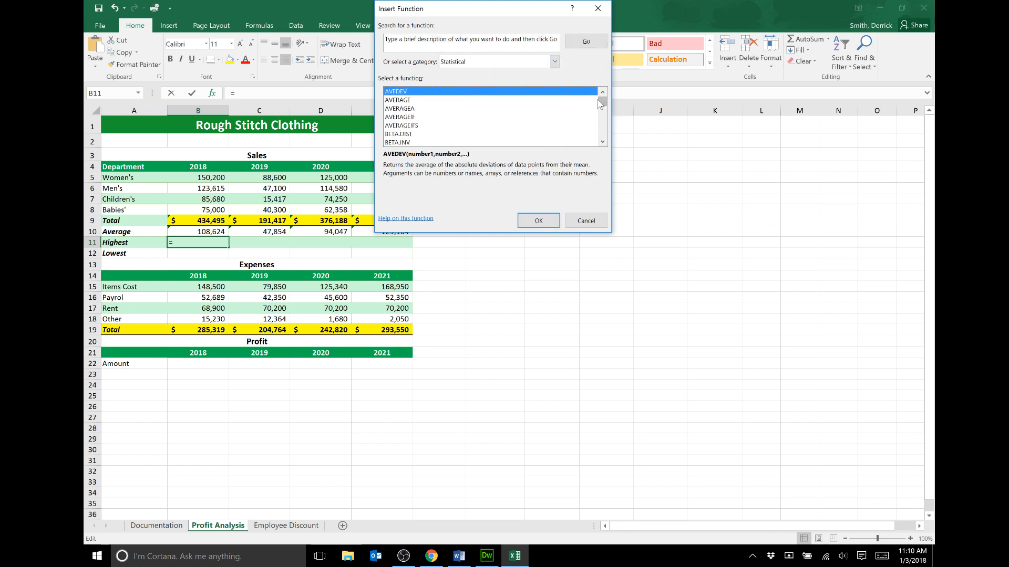
click(553, 62)
click(532, 70)
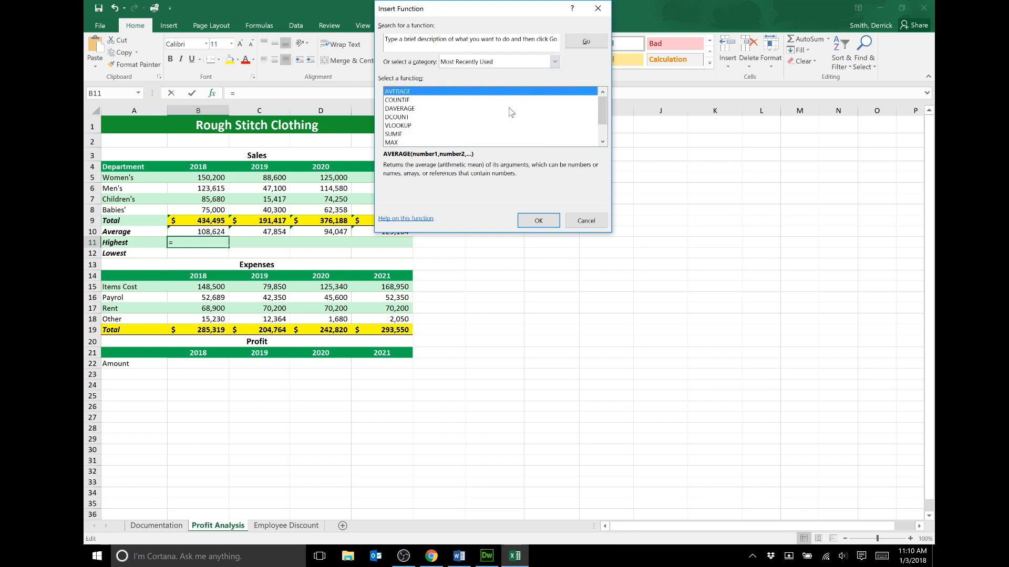
Insert the MAX function with the range B5:B8 in cell B11 and fill the formula across C11:E11
click(401, 142)
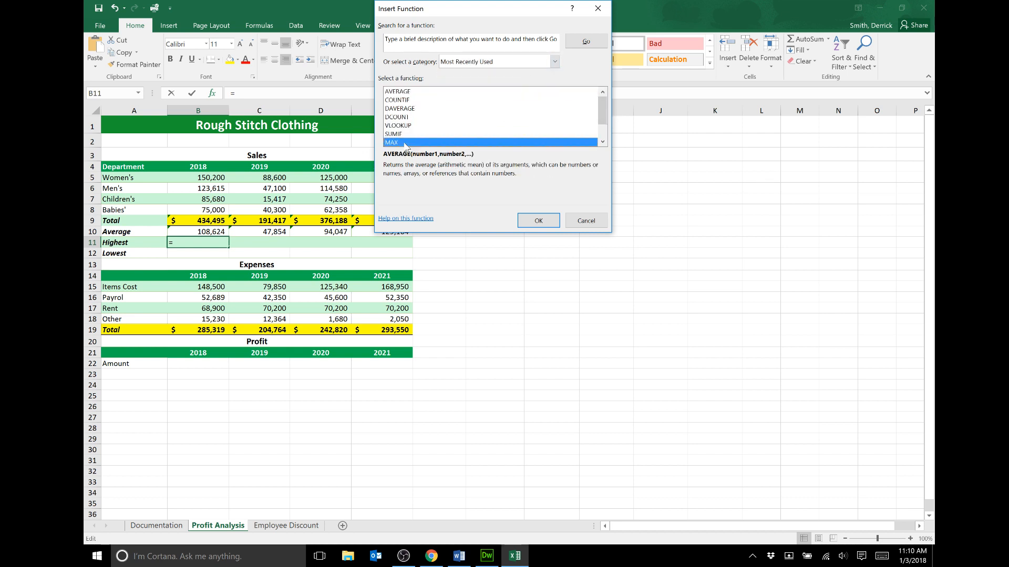
click(546, 225)
drag(212, 177, 206, 209)
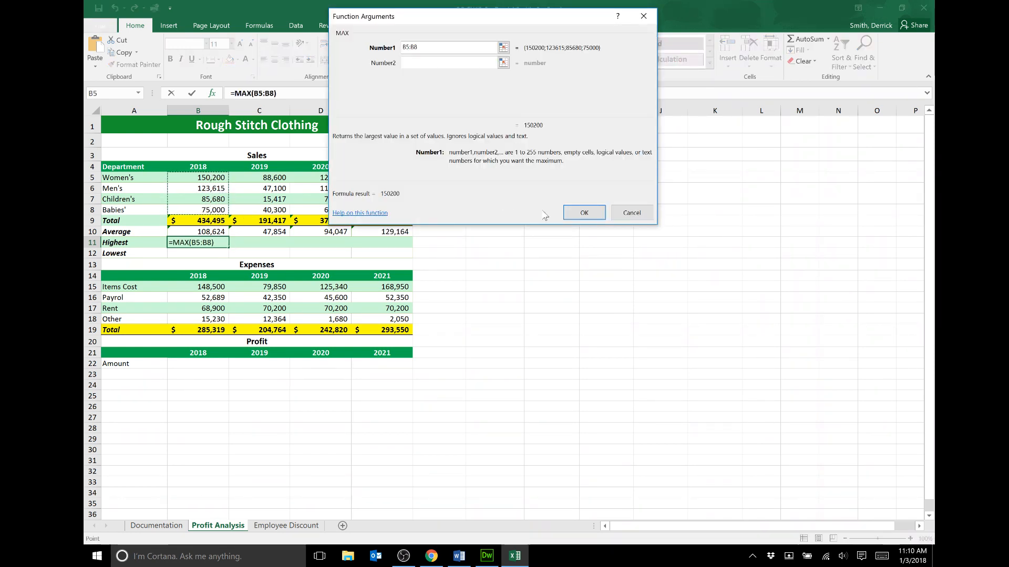
click(581, 215)
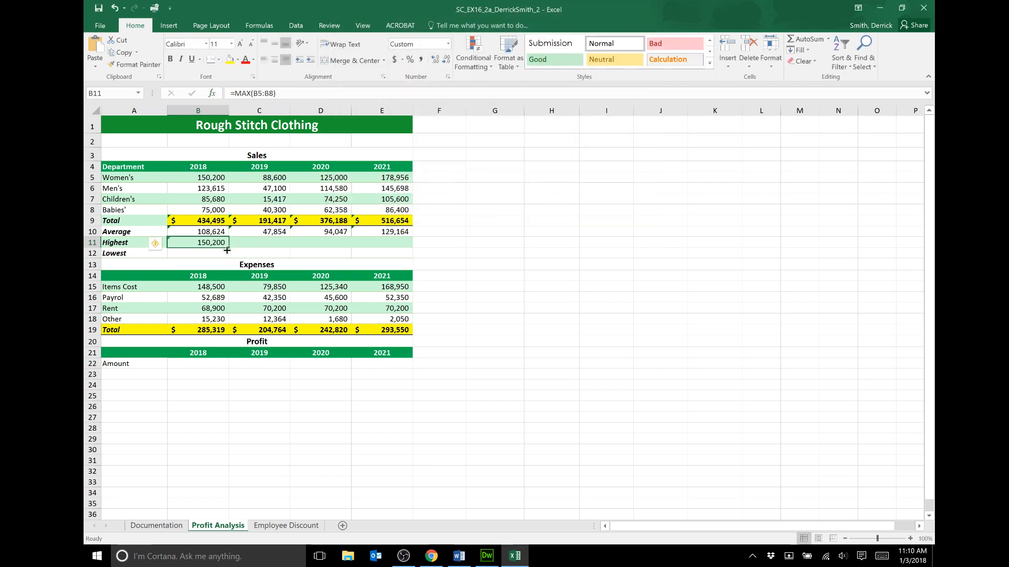
drag(229, 247, 398, 249)
Insert the MIN function in cell B12 with the range B5:B8
click(205, 253)
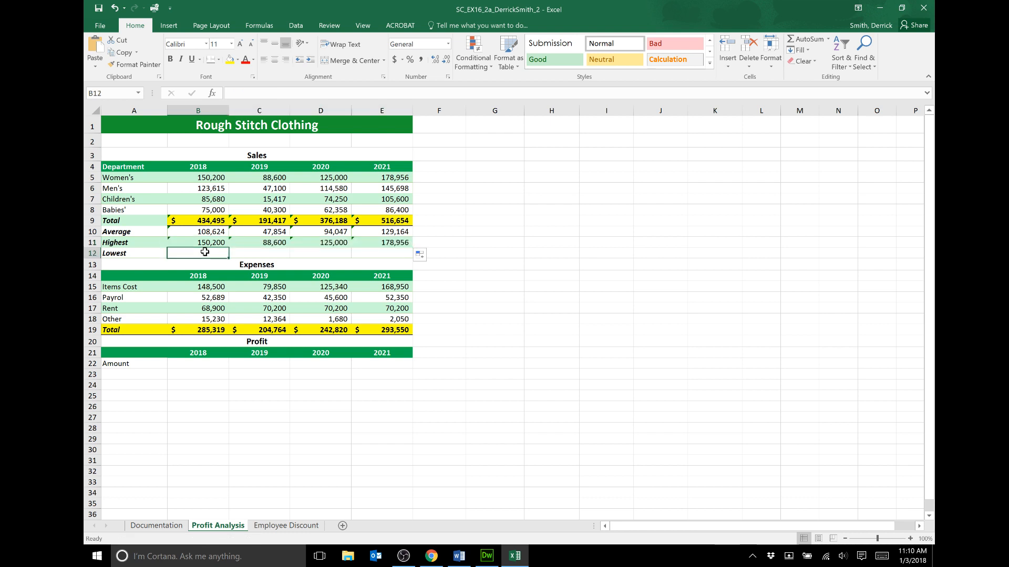
click(213, 94)
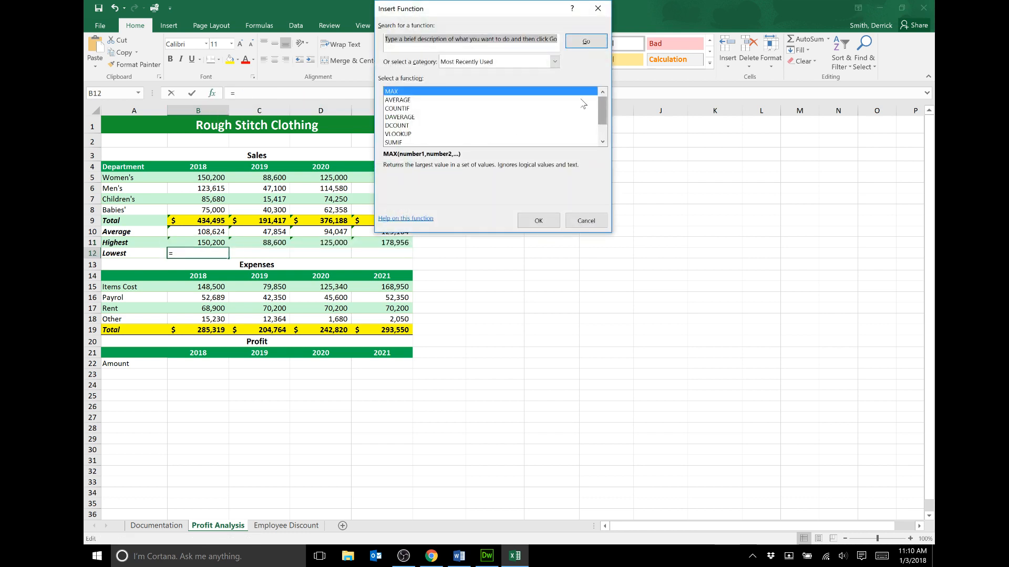
click(603, 142)
click(604, 142)
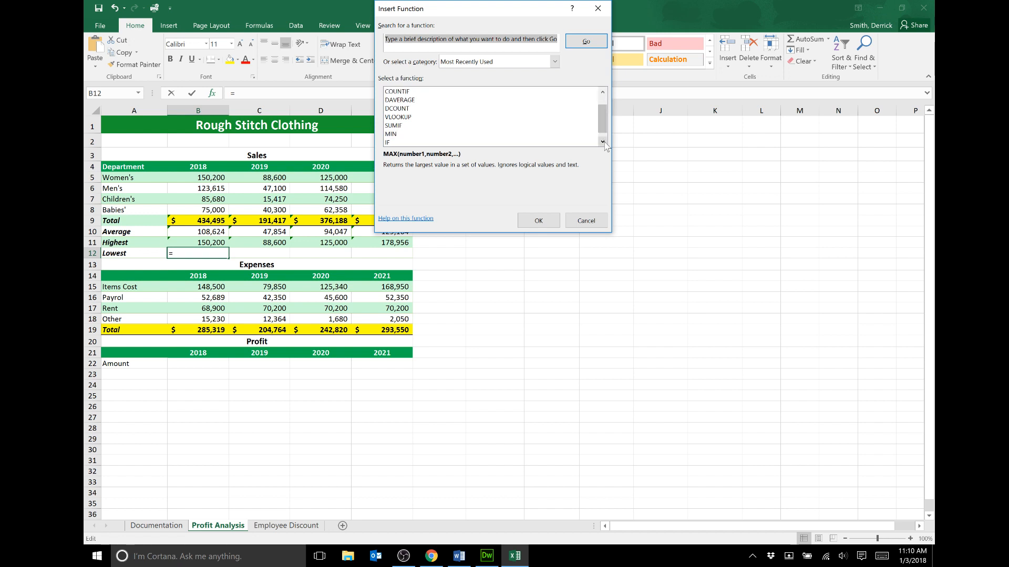
click(391, 134)
click(539, 221)
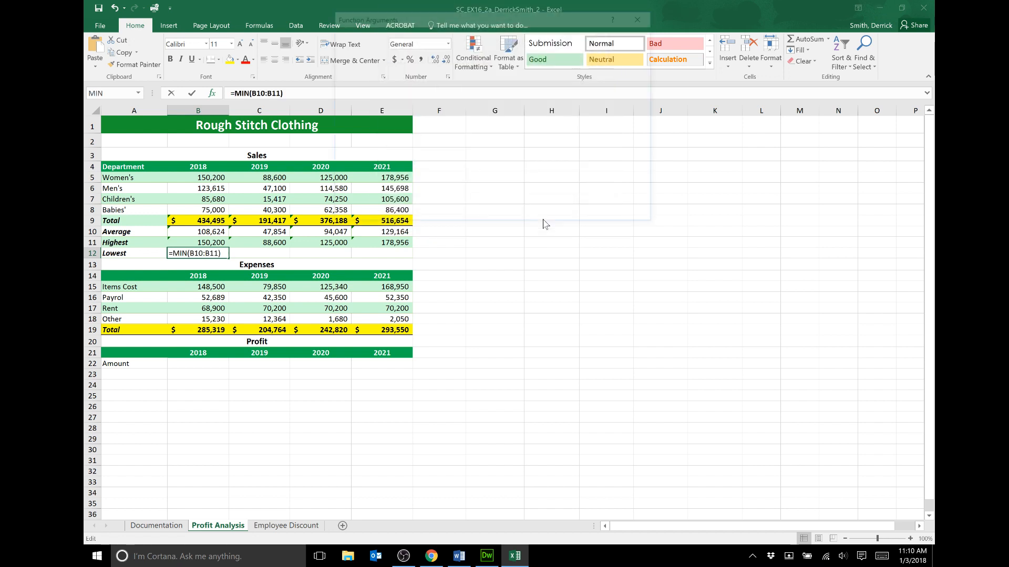
drag(208, 178, 208, 209)
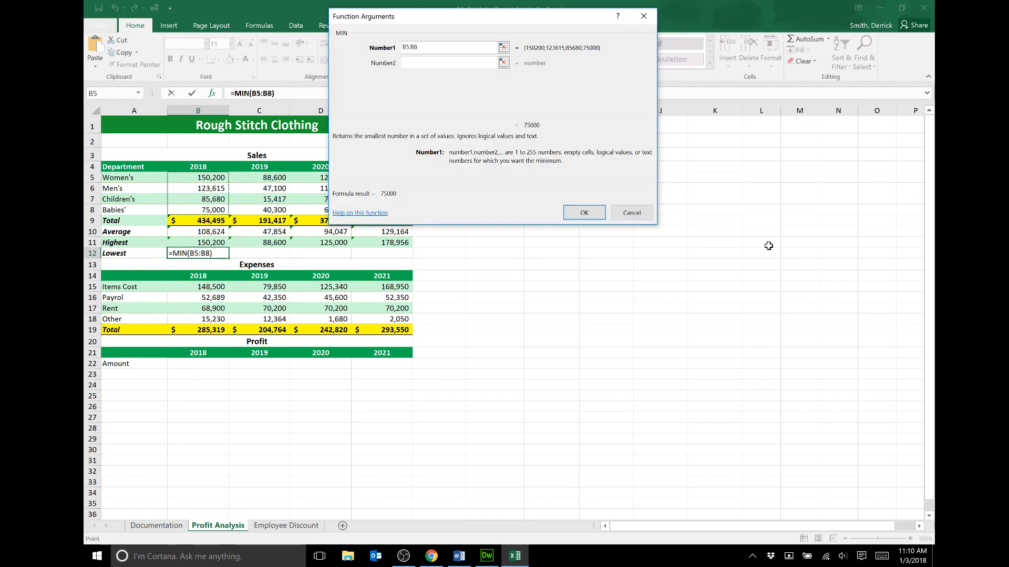
click(597, 212)
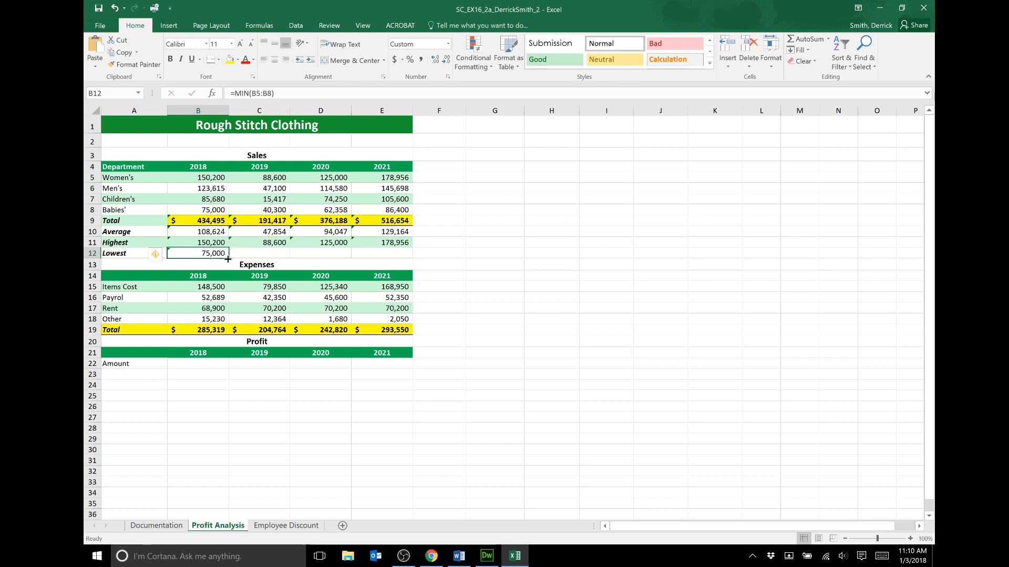
Fill the MIN formula from B12 across C12:E12 and save the workbook
drag(228, 259, 395, 256)
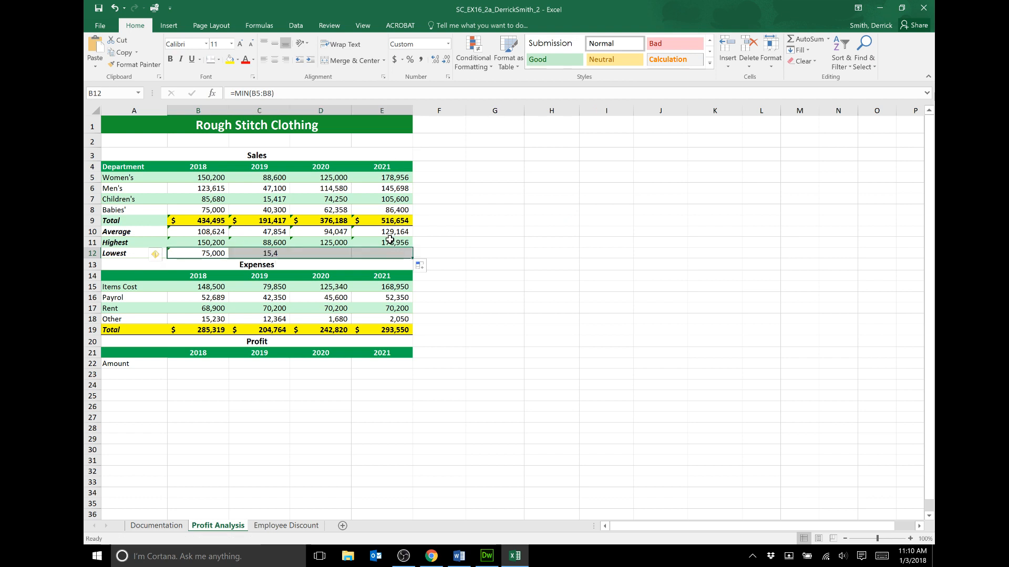
click(103, 11)
Switch to the Word instructions and highlight the step 10 introduction, followed by the direction for the profit formula in cell B22
click(459, 557)
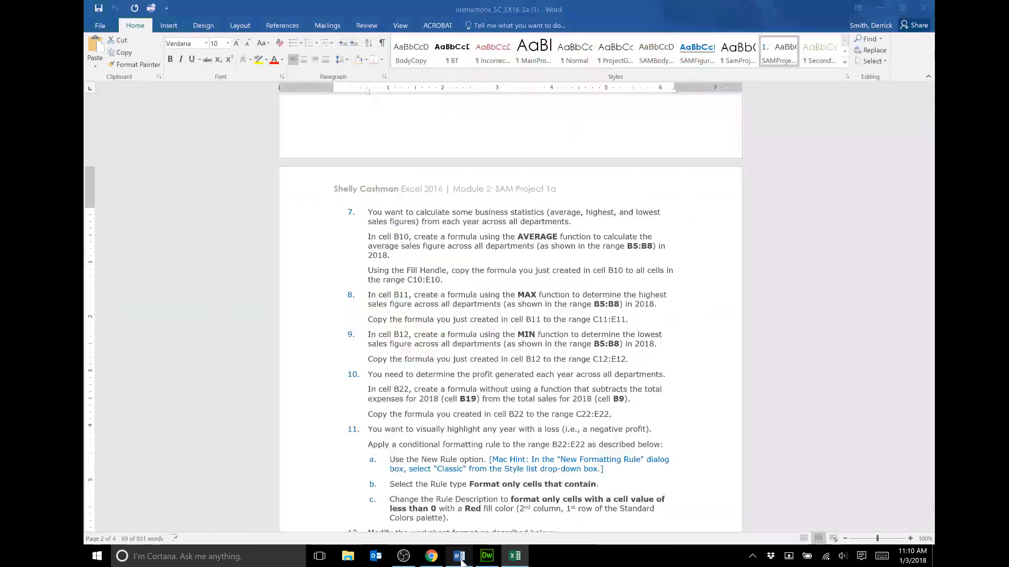
drag(367, 294, 464, 343)
scroll(494, 298, down, 2)
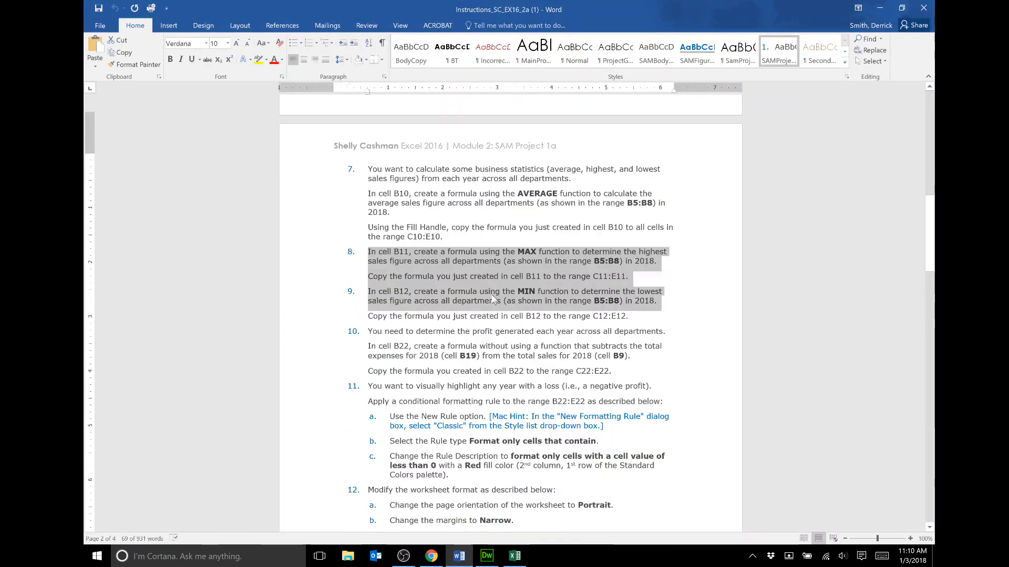
scroll(494, 298, down, 3)
click(387, 280)
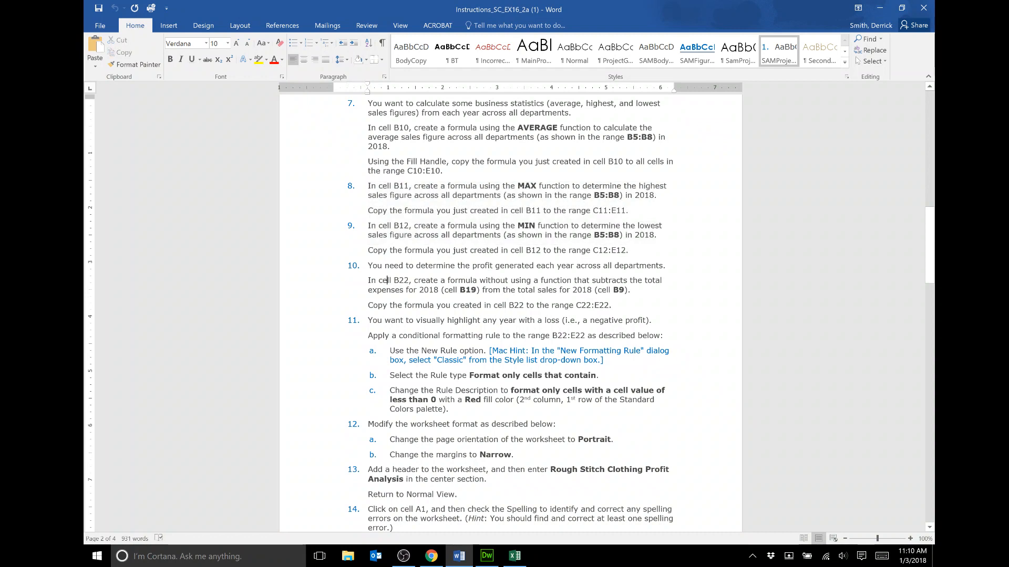
drag(369, 262, 662, 270)
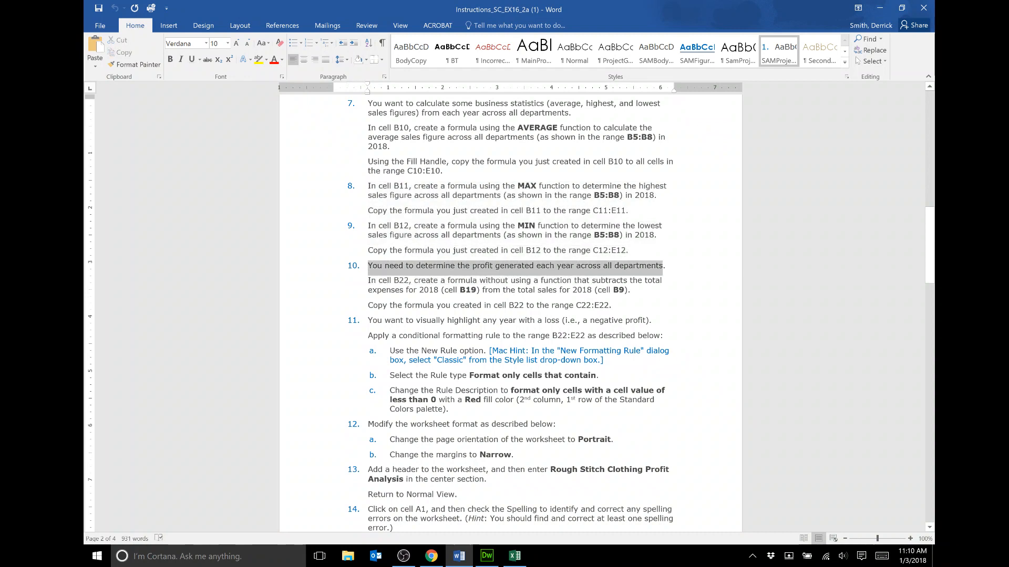
scroll(510, 315, down, 3)
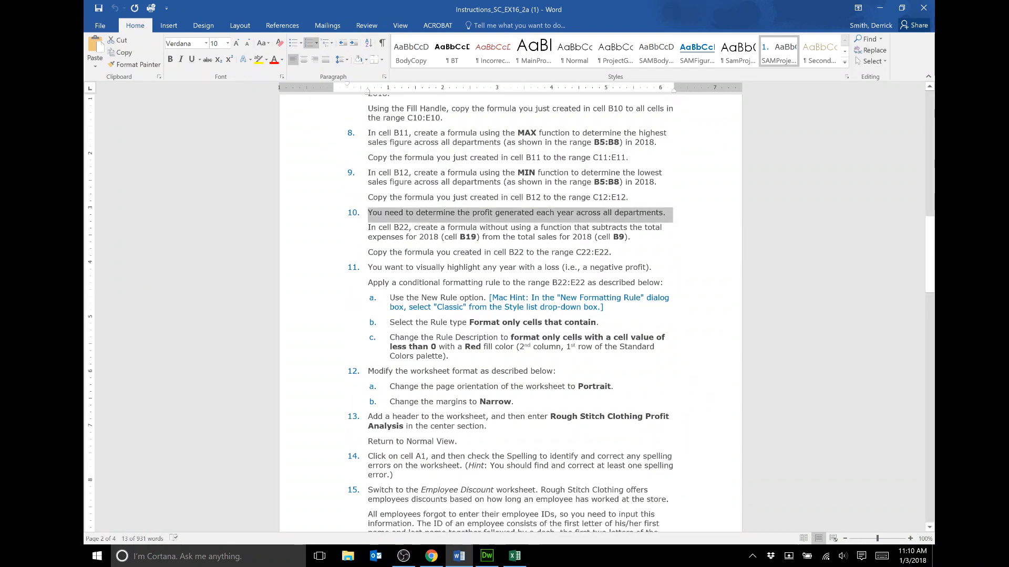
click(369, 199)
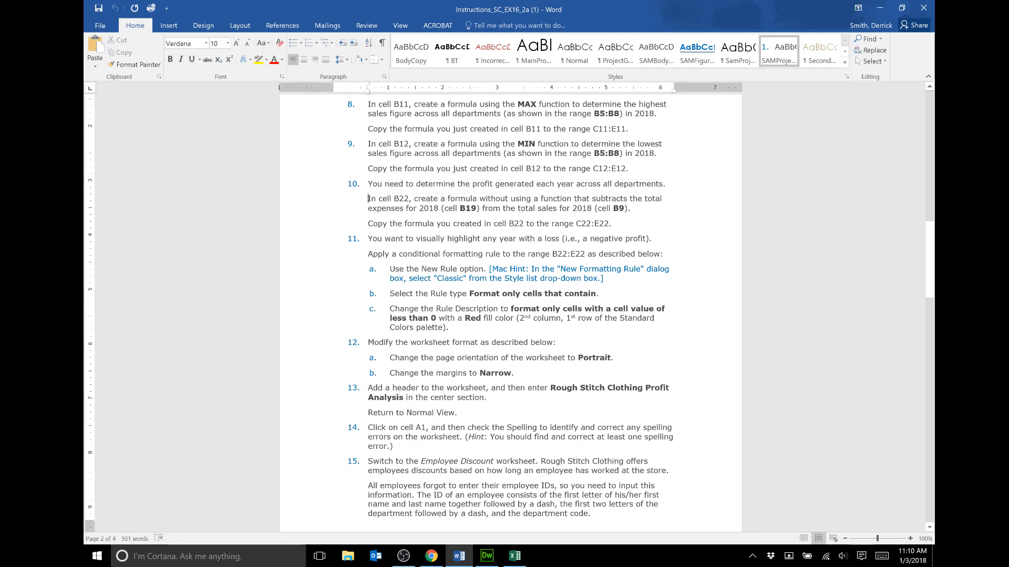
drag(369, 199, 635, 208)
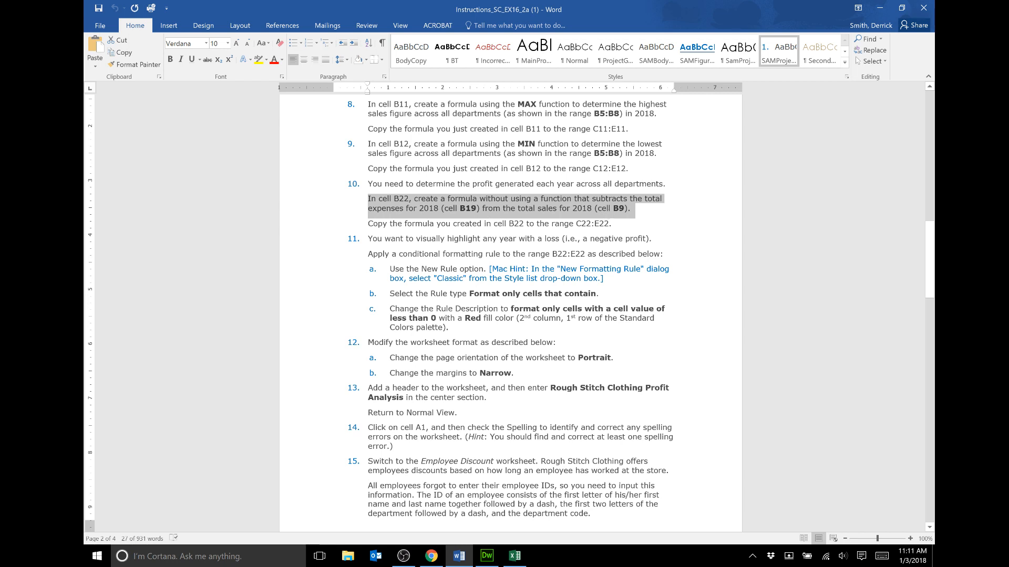
Switch to the Excel workbook and enter the formula =B9-B19 in cell B22
click(515, 555)
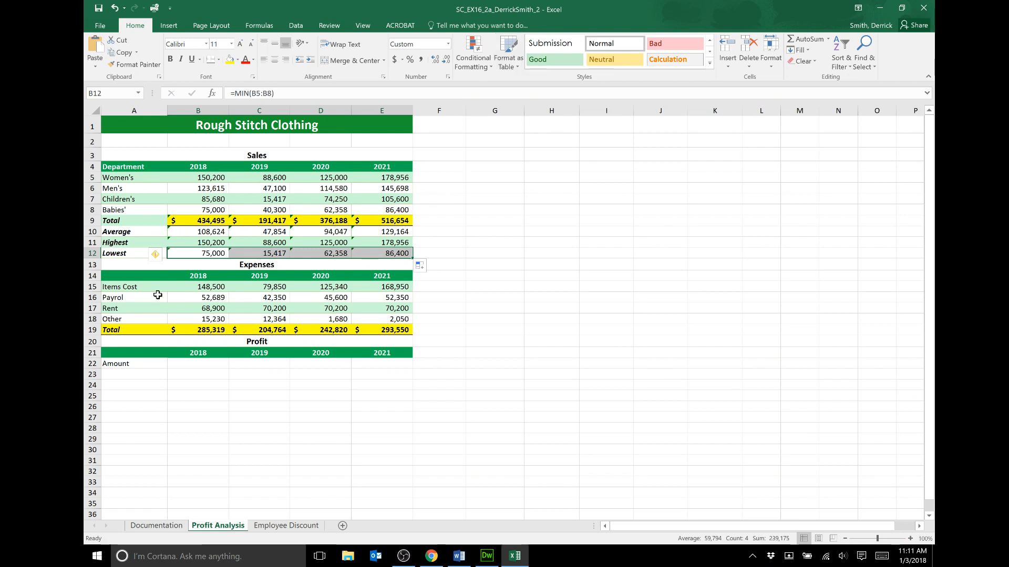
click(174, 364)
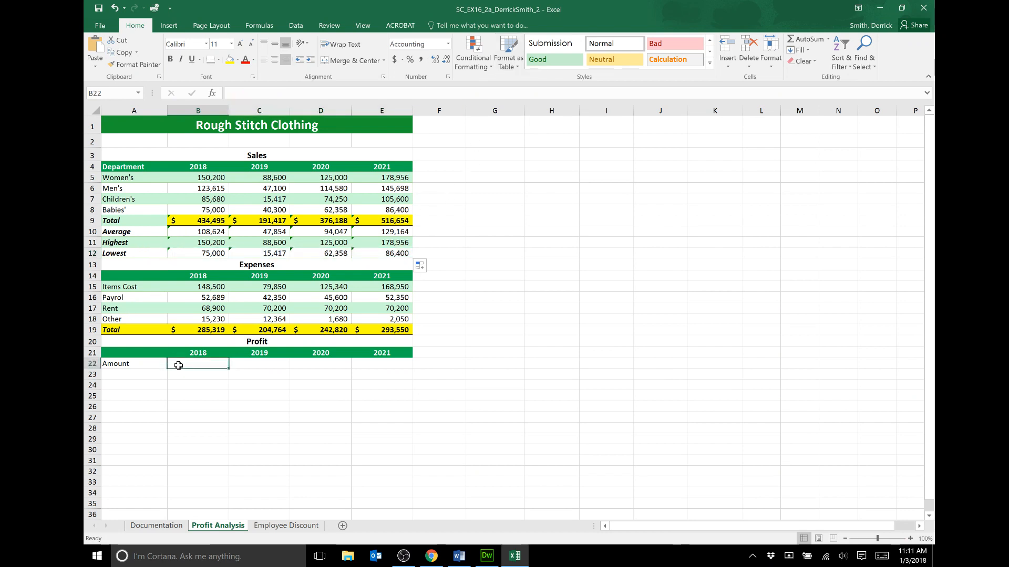
text(=)
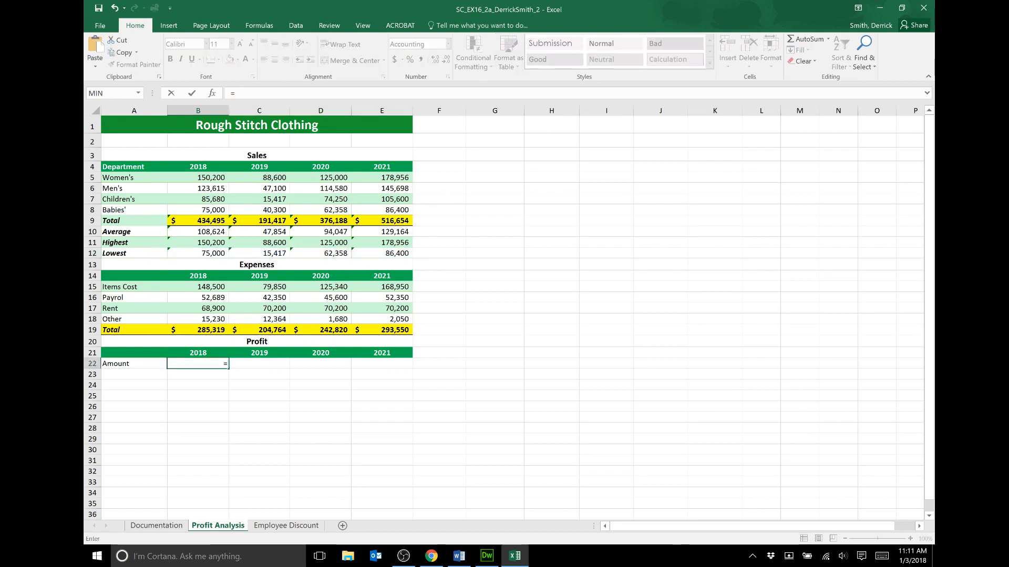
click(211, 222)
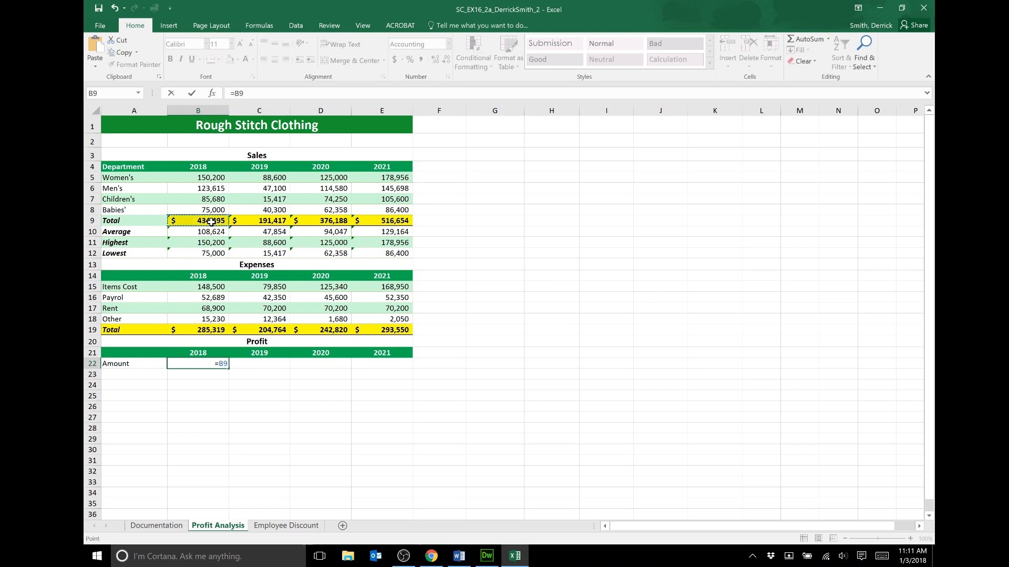
text(-)
click(214, 330)
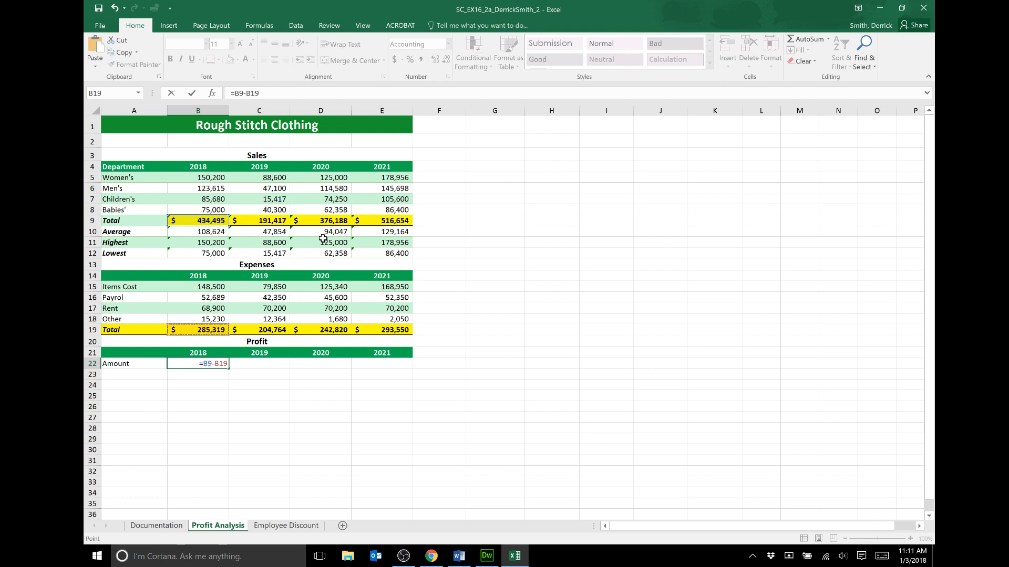
key(Return)
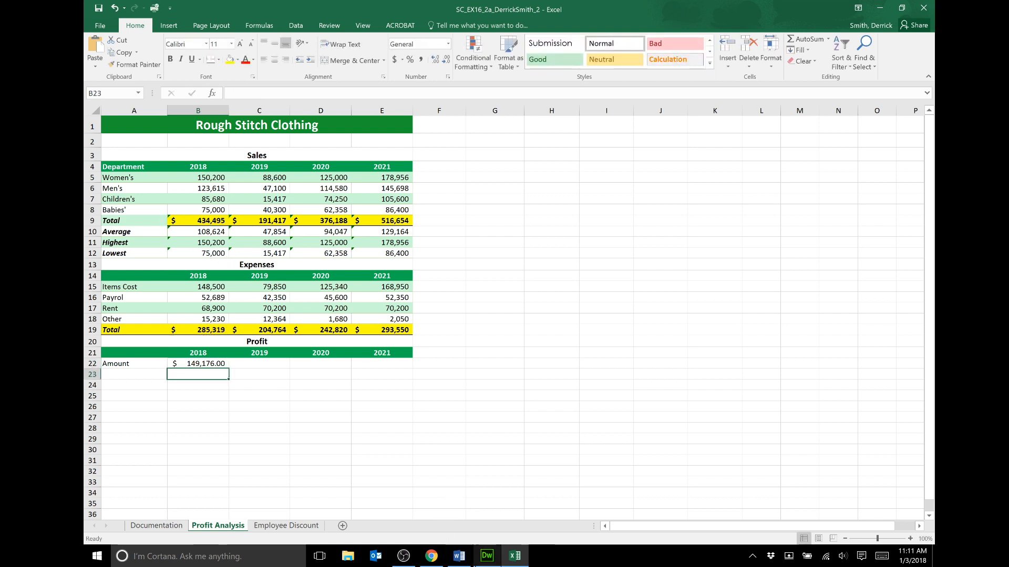
Highlight the step 10 copy direction in the Word instructions, fill the profit formula from B22 across C22:E22 in Excel, and save the workbook
click(459, 556)
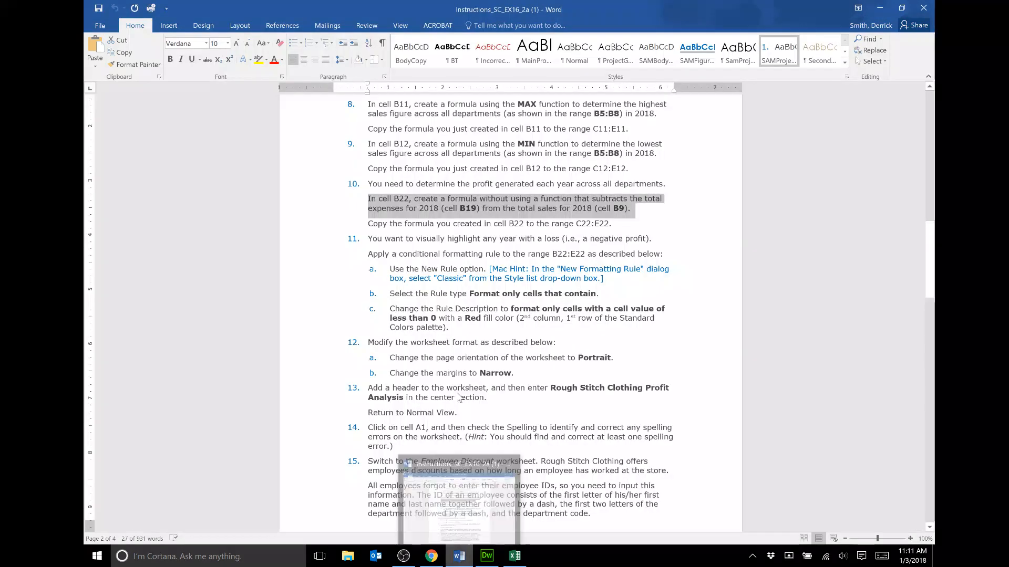
drag(368, 224, 619, 225)
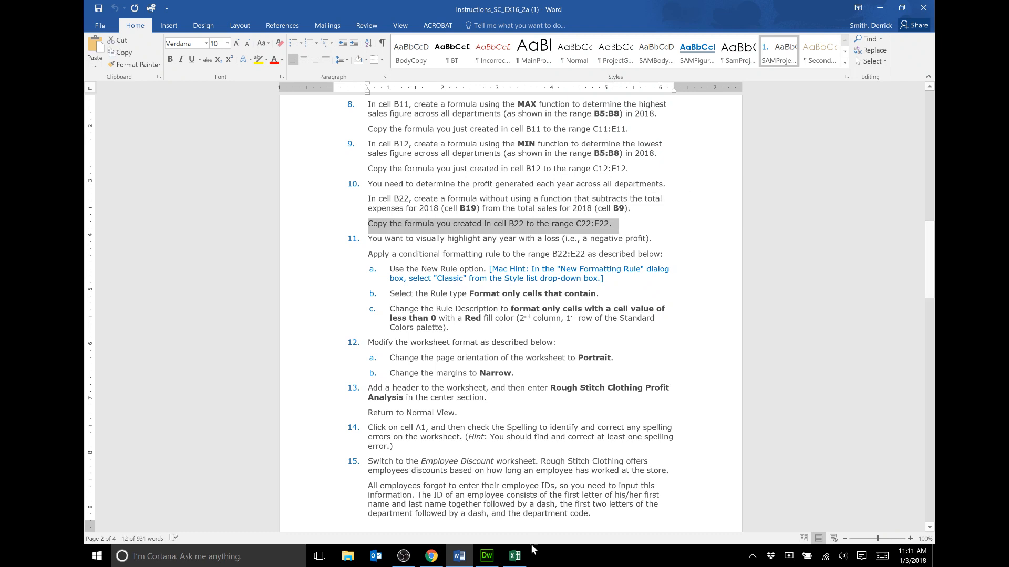
click(514, 556)
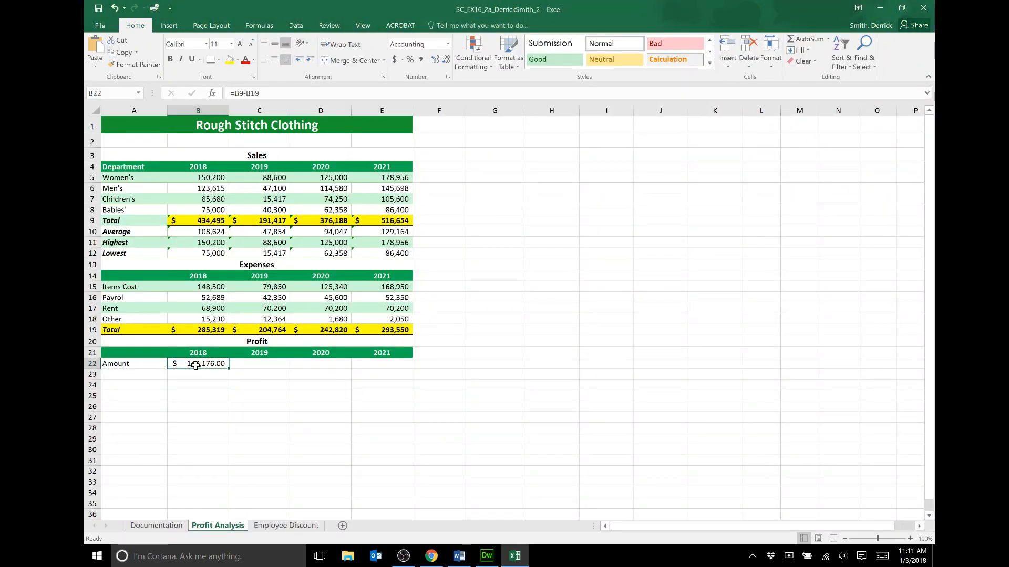
drag(229, 369, 389, 365)
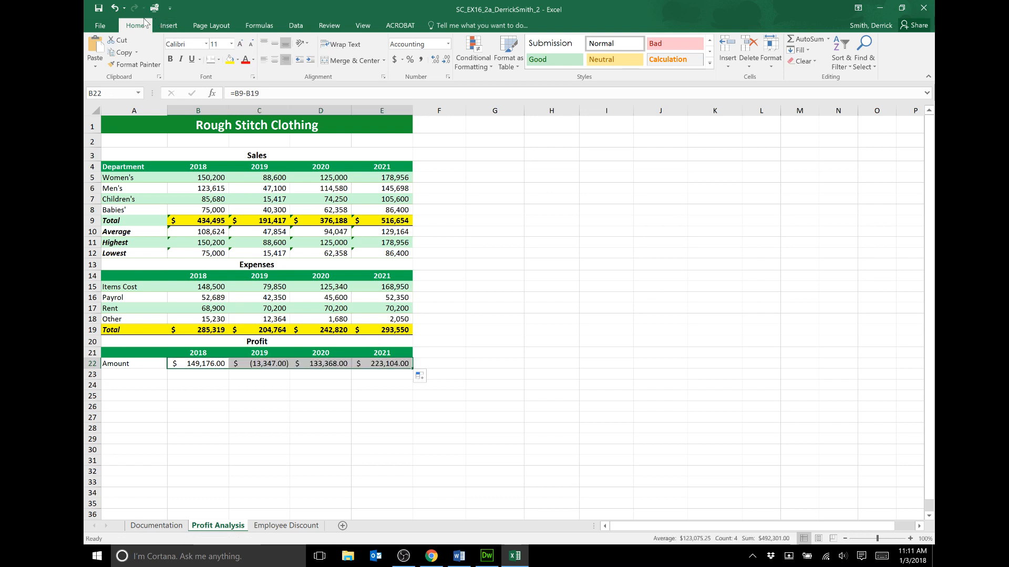
click(97, 9)
Switch to the Word instructions and examine step 11's introduction, its conditional formatting direction for B22:E22, and item a on the New Rule option
click(458, 556)
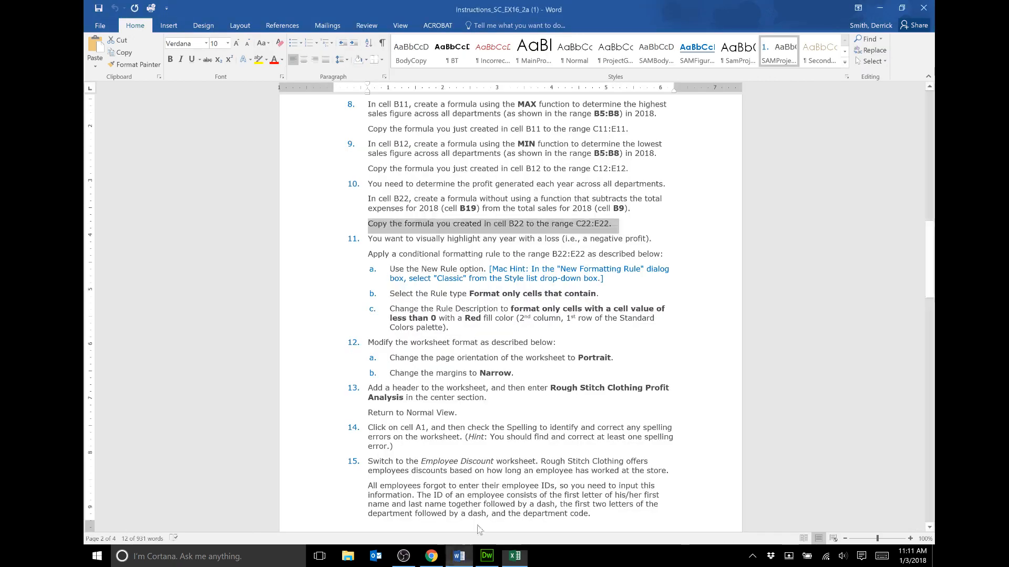
click(412, 254)
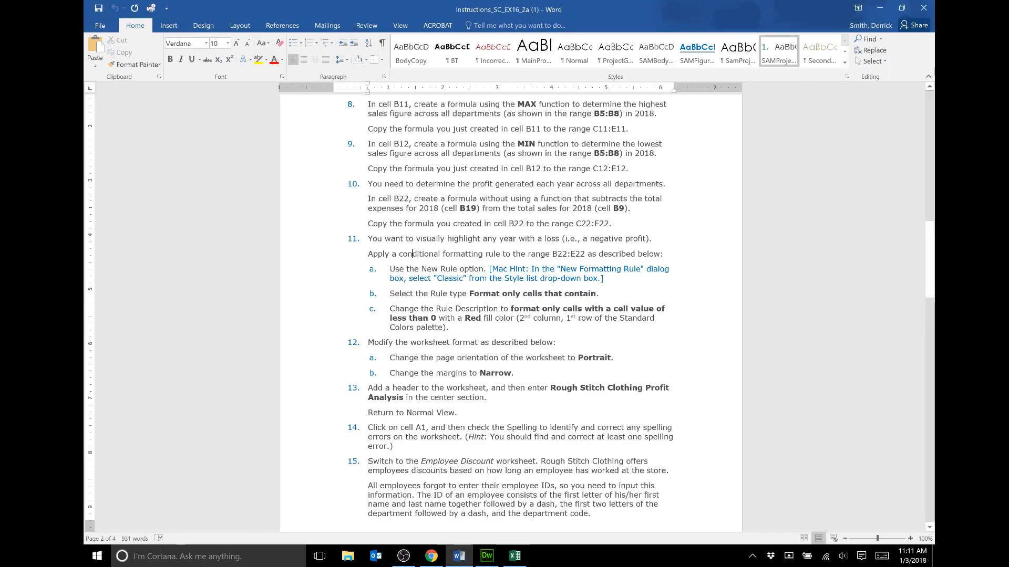
drag(367, 239, 657, 241)
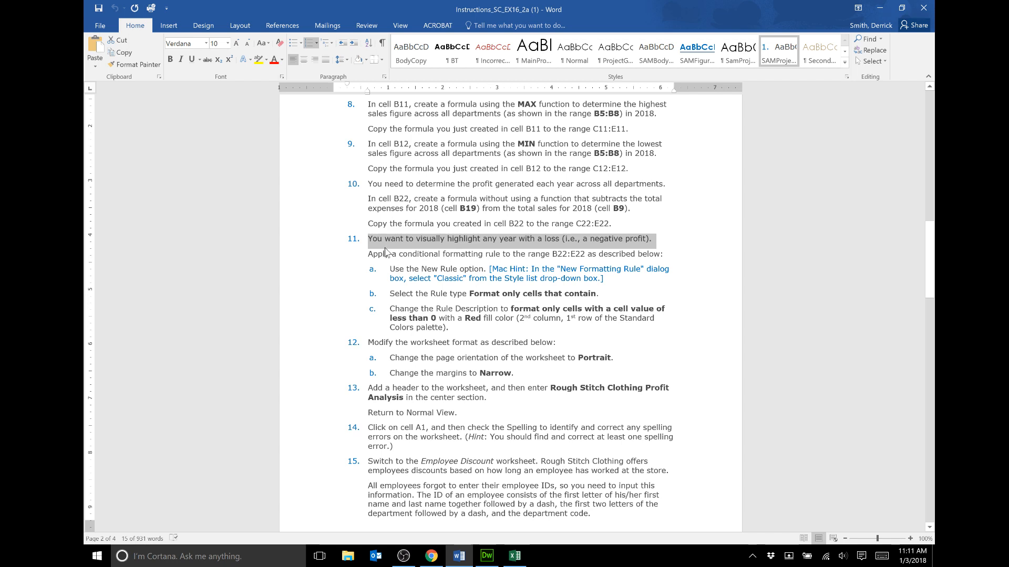
drag(368, 254, 674, 254)
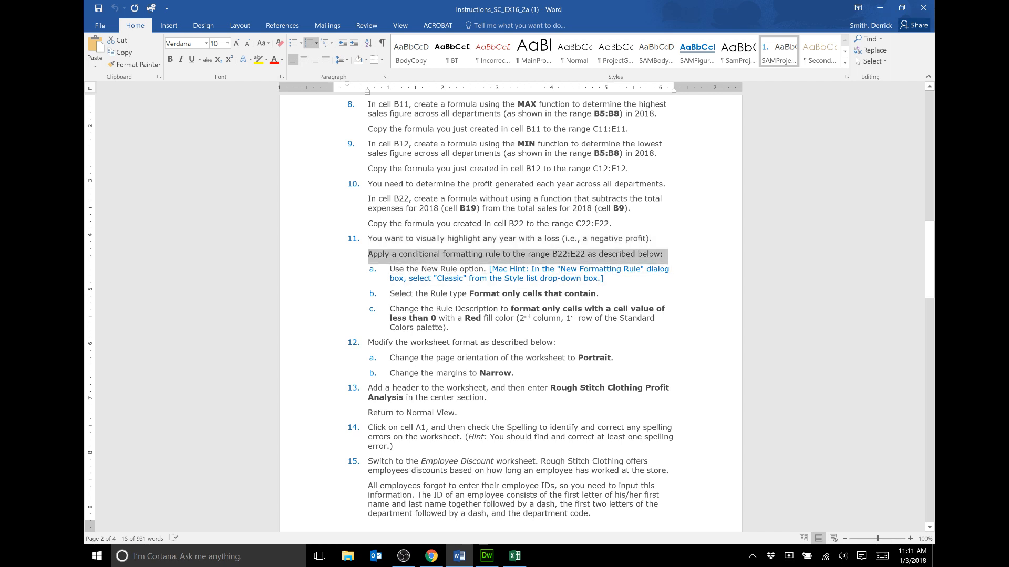
click(516, 558)
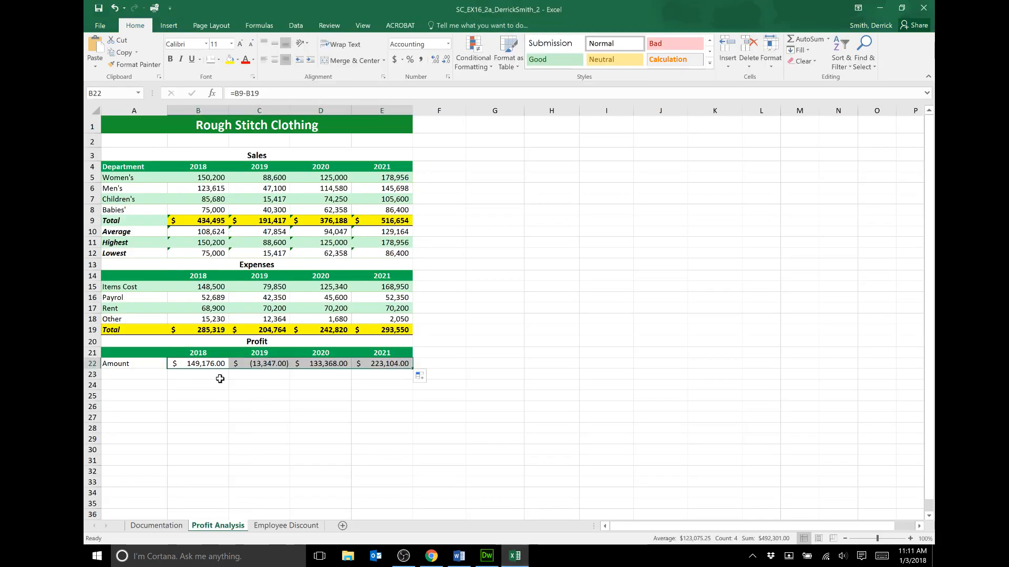
click(458, 556)
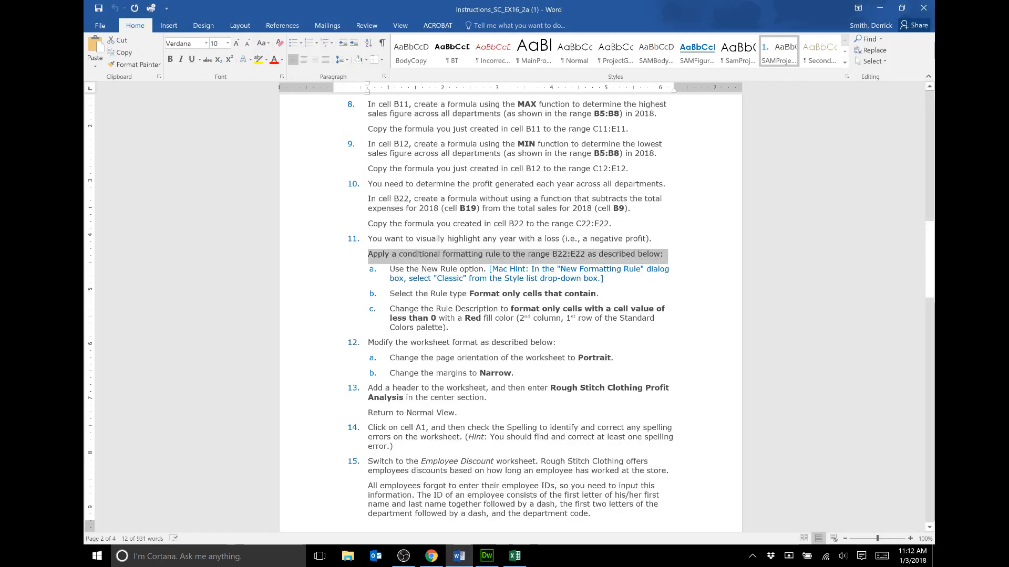
click(390, 269)
drag(390, 269, 446, 258)
click(471, 269)
Switch to the Excel workbook and start a new conditional formatting rule for the selected range B22:E22
click(514, 556)
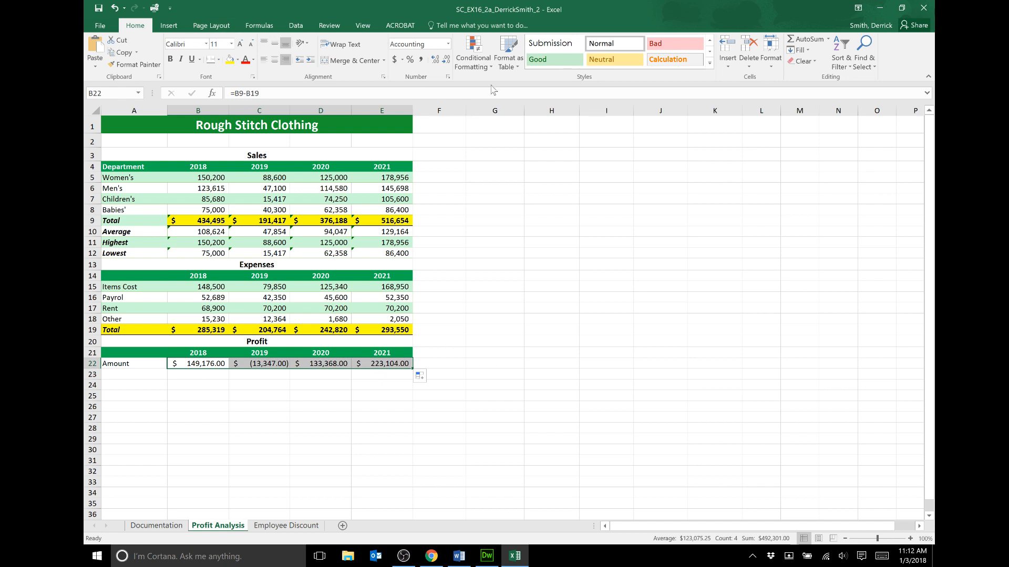
click(478, 63)
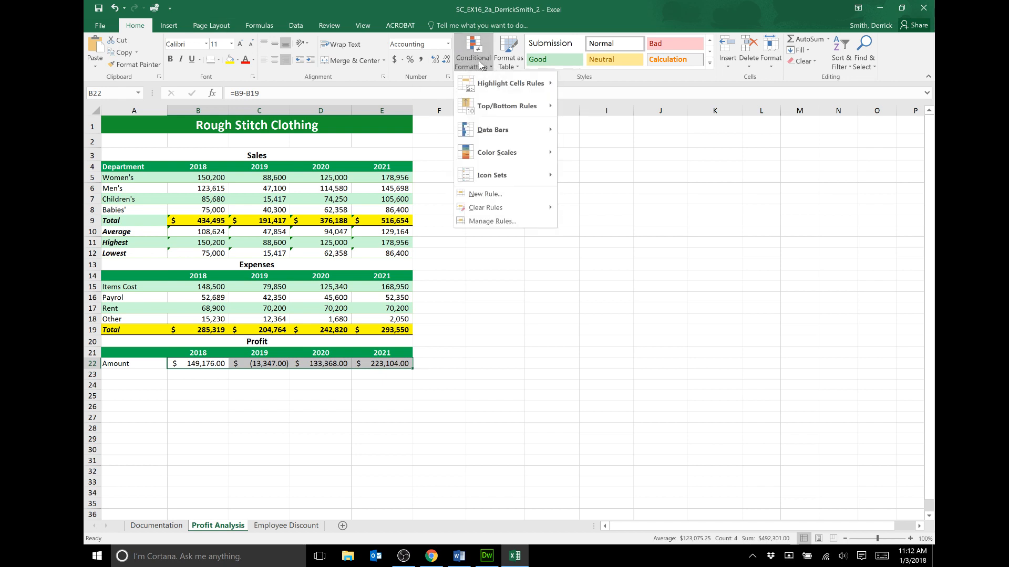
click(503, 198)
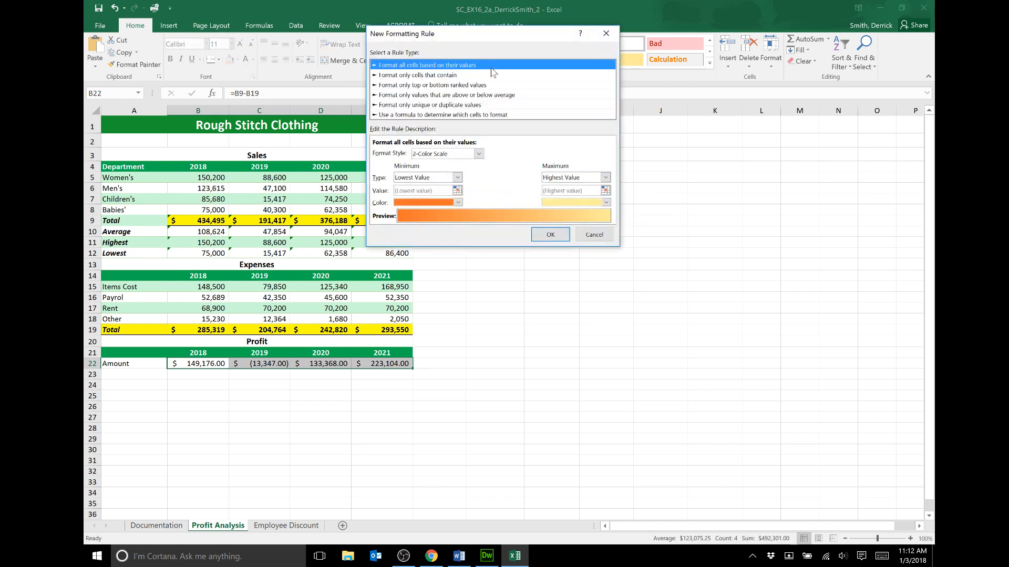
Highlight step 11 item b in the Word instructions and set the new rule's type in Excel to Format only cells that contain
click(458, 556)
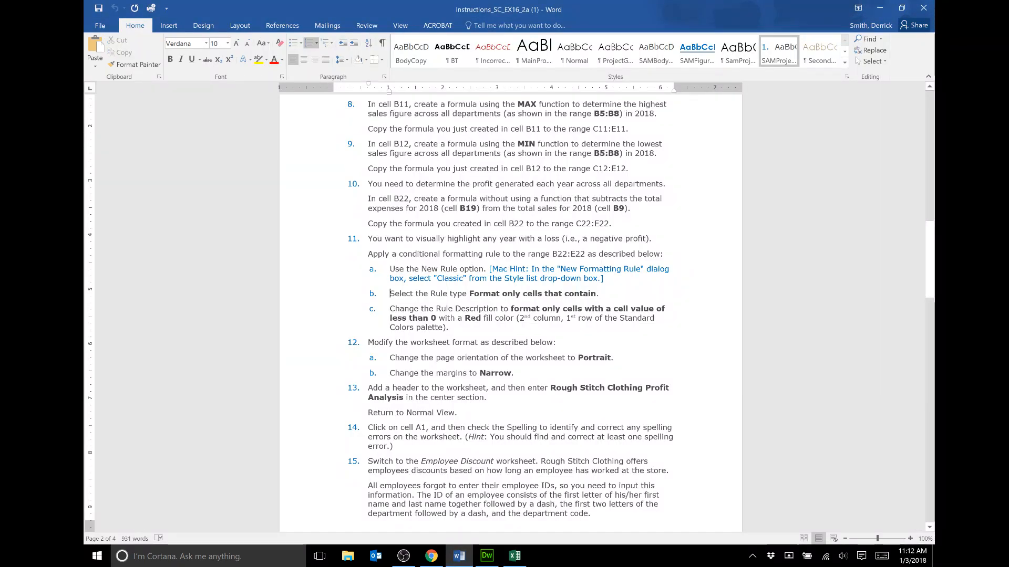
drag(389, 295, 605, 295)
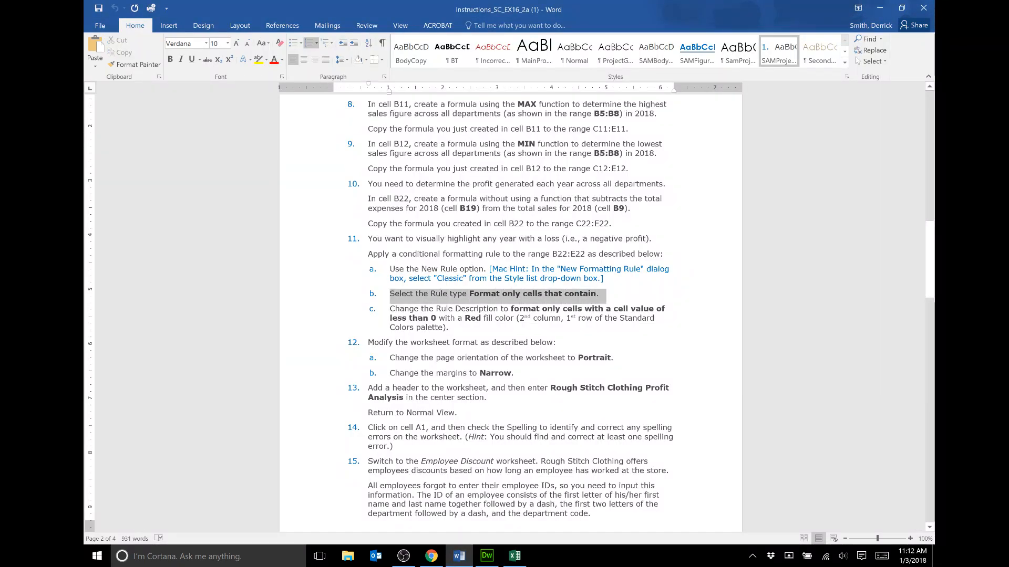
click(514, 555)
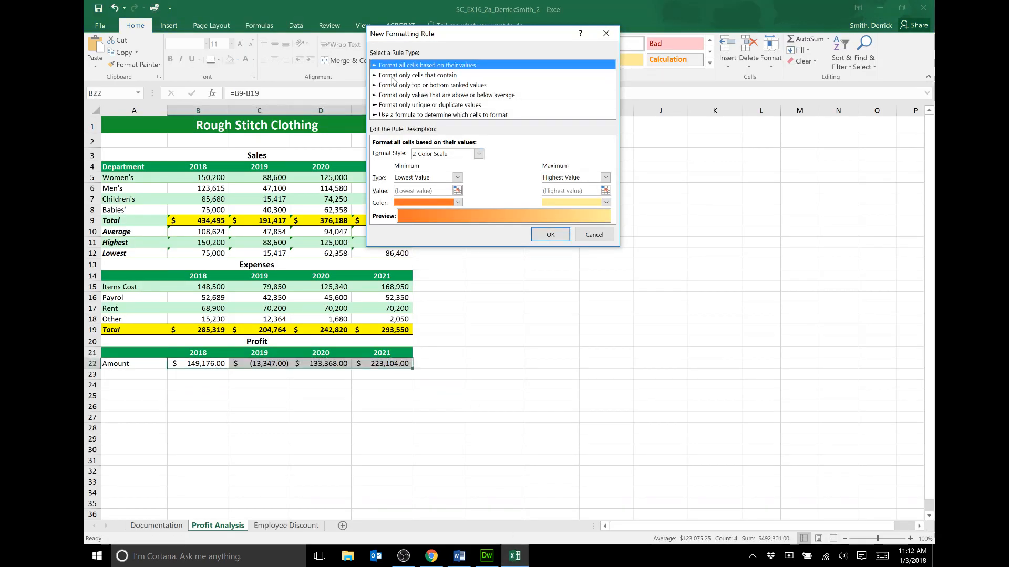
click(410, 75)
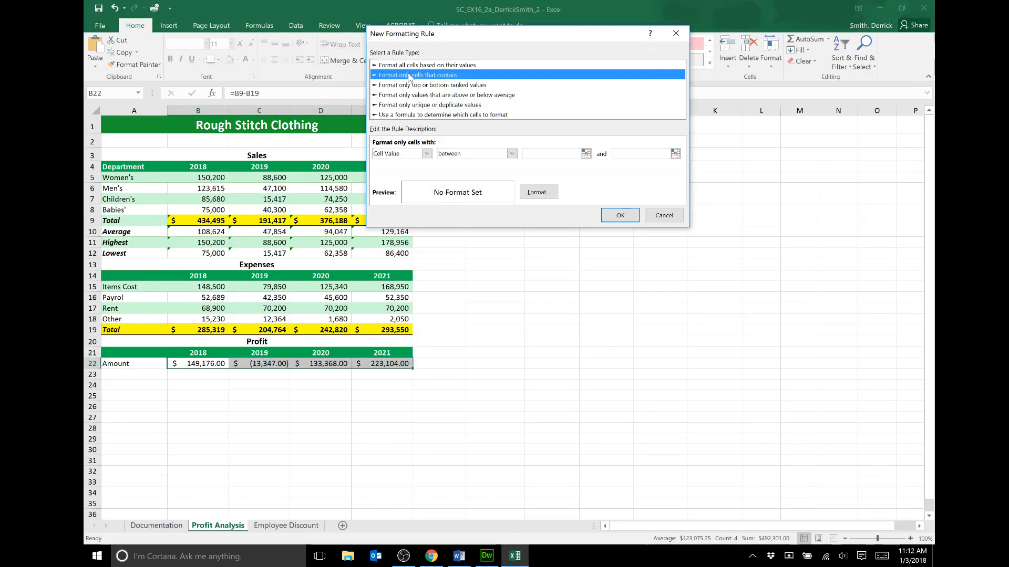
Highlight step 11 item c in the Word instructions and set the rule's condition in Excel to Cell Value less than 0
click(458, 558)
triple_click(395, 309)
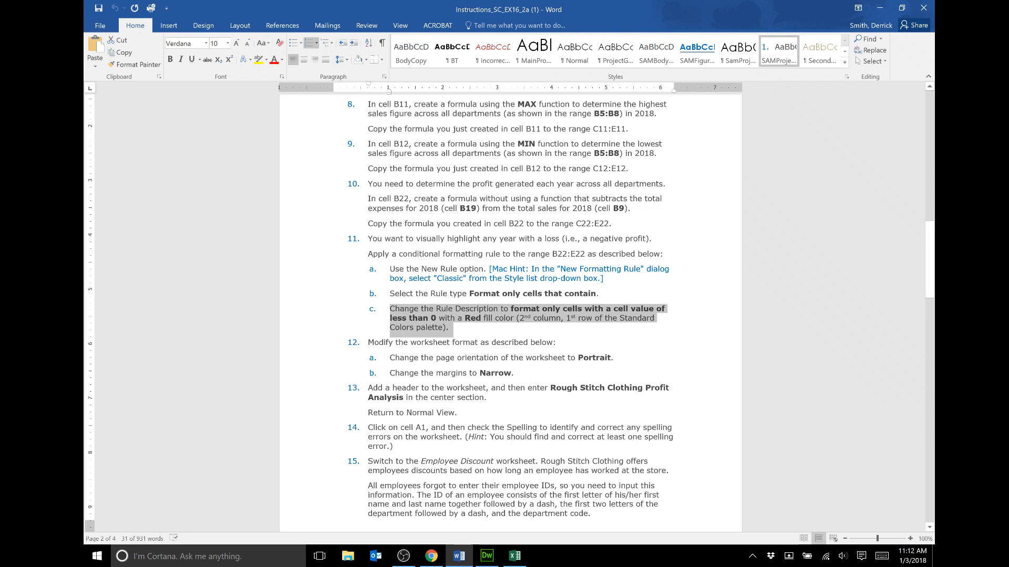
click(515, 556)
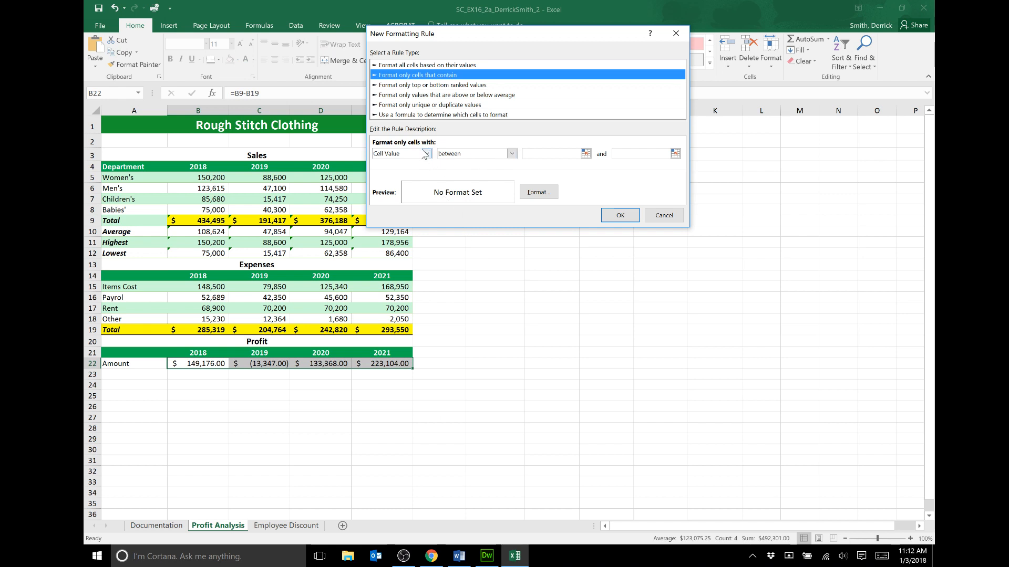
click(511, 154)
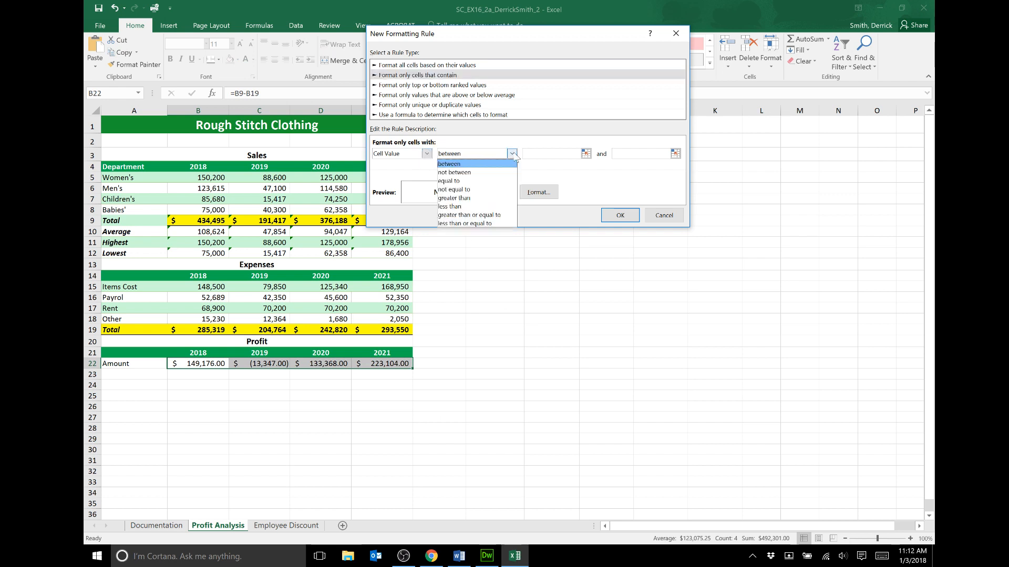
click(477, 206)
click(571, 154)
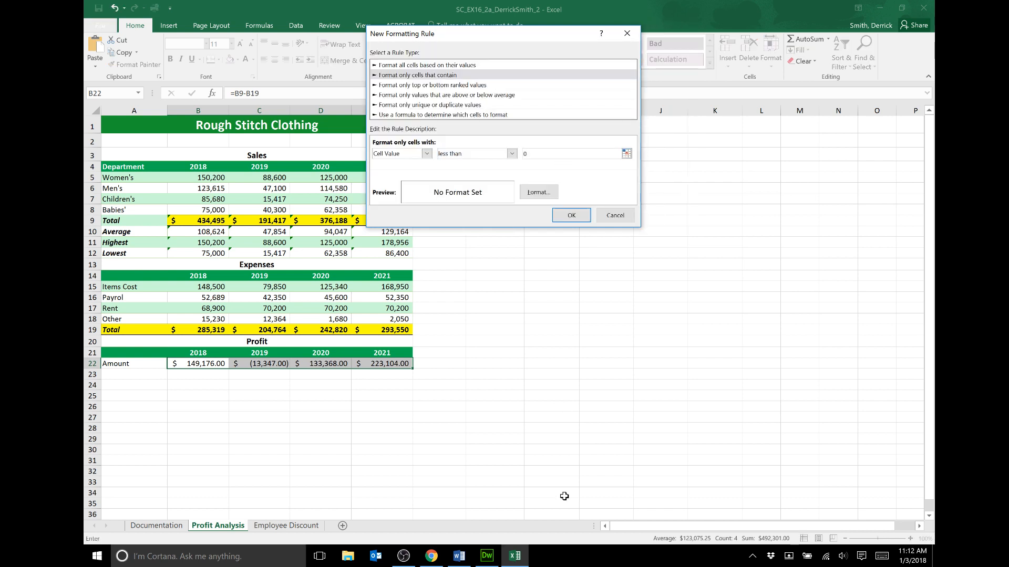
Switch to the Word instructions and highlight step 11 item c again to check the required fill color
click(458, 556)
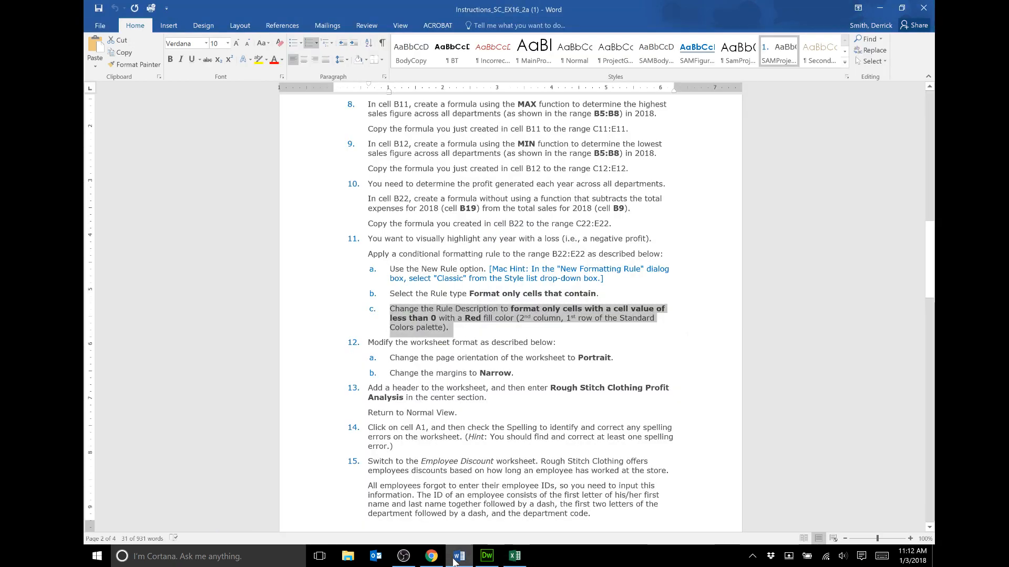
click(436, 311)
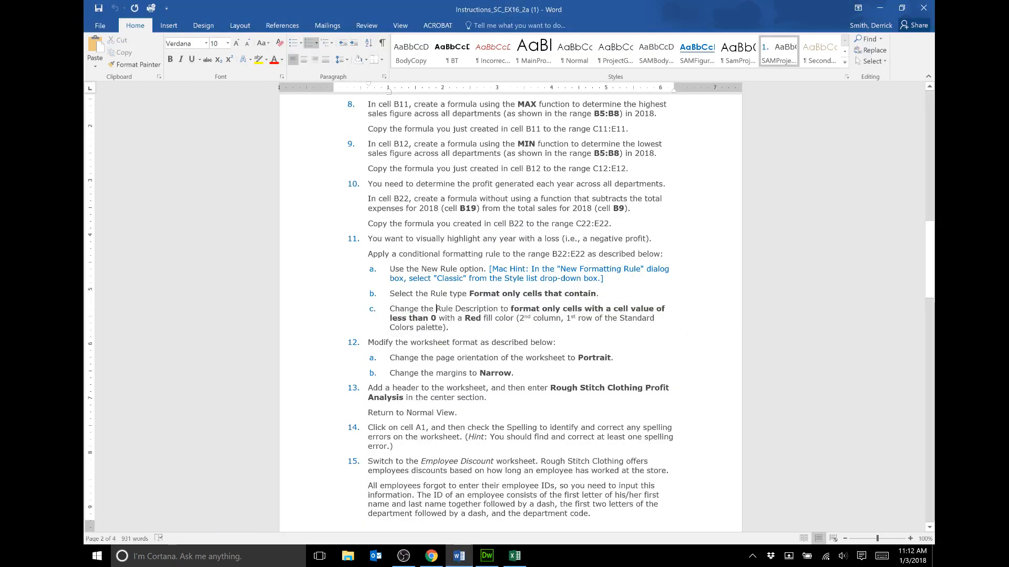
mouse_move(392, 309)
mouse_down()
mouse_move(531, 359)
mouse_move(475, 320)
mouse_move(390, 311)
mouse_up()
drag(449, 328, 391, 310)
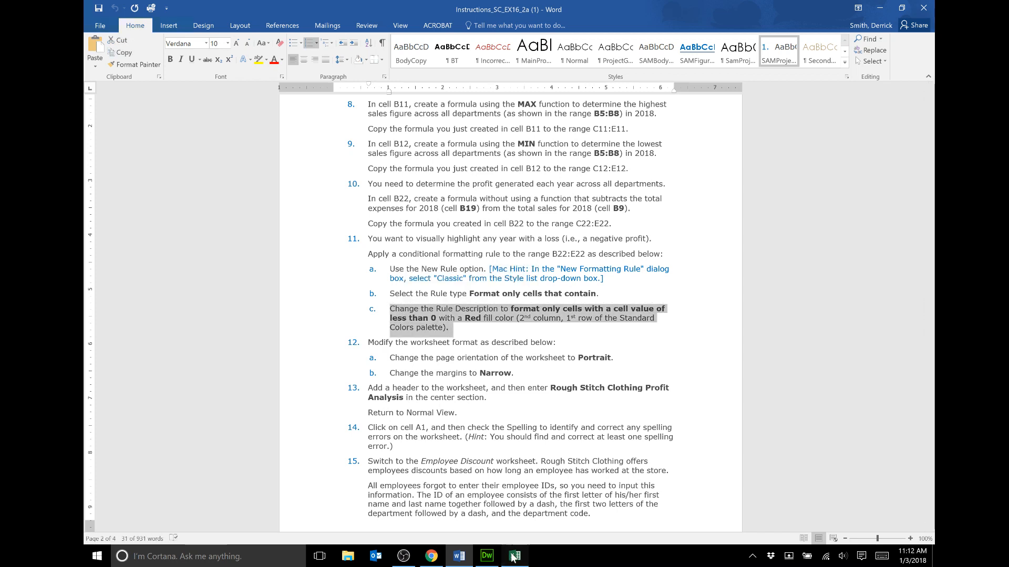
Switch to Excel, give the rule the standard Red fill, apply it to B22:E22, and select cell C22
click(515, 556)
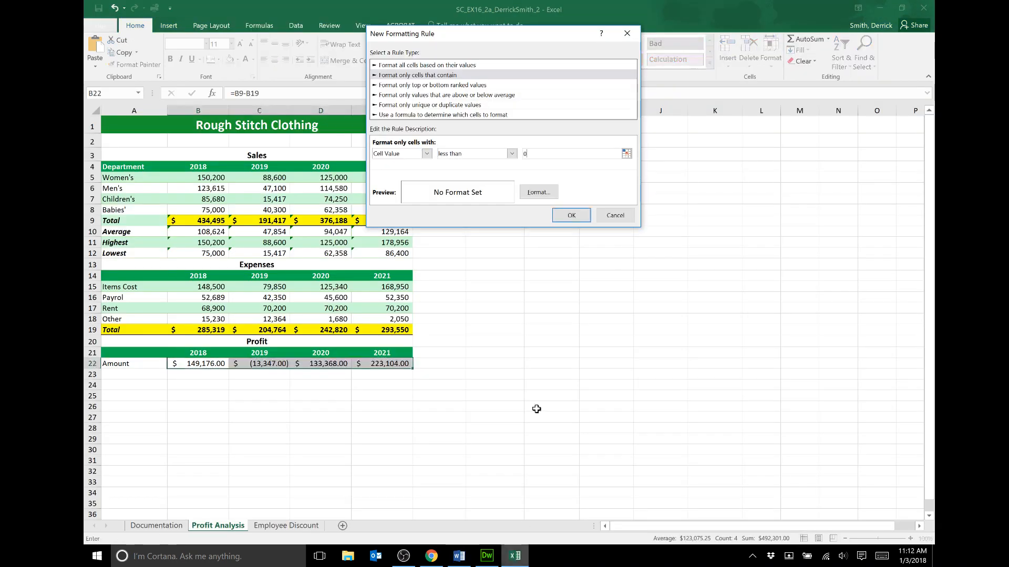
click(525, 194)
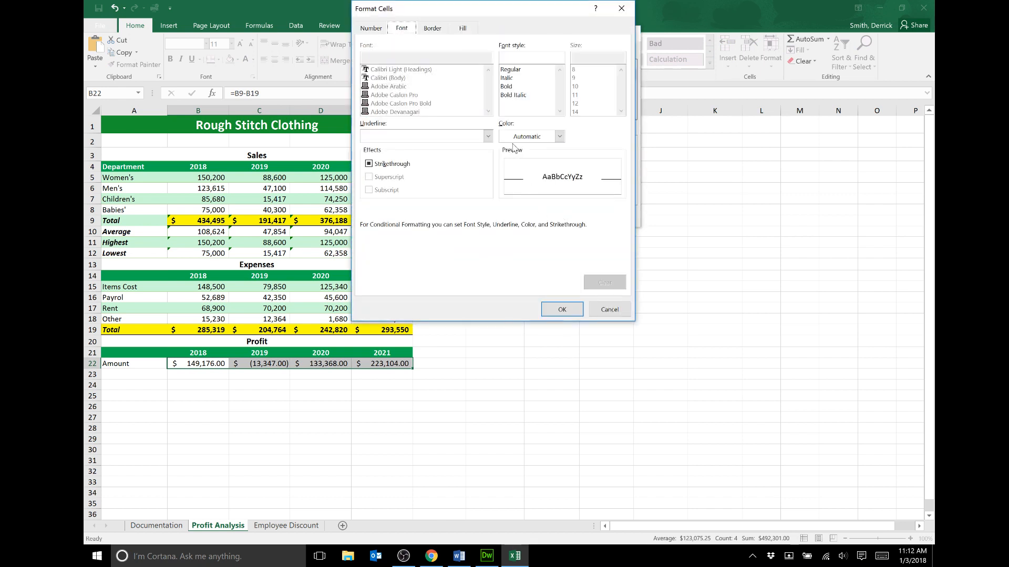
click(463, 29)
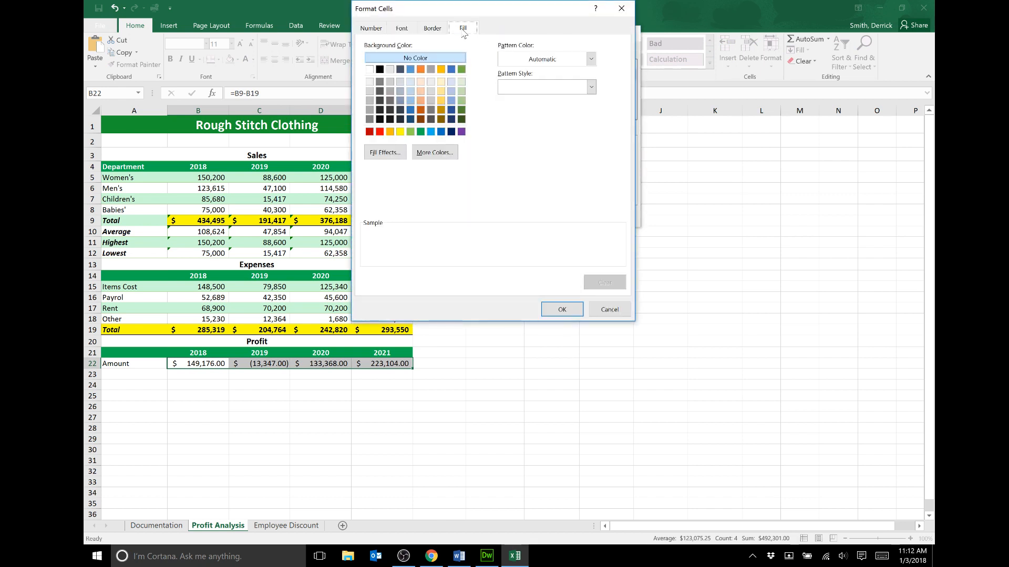
click(378, 132)
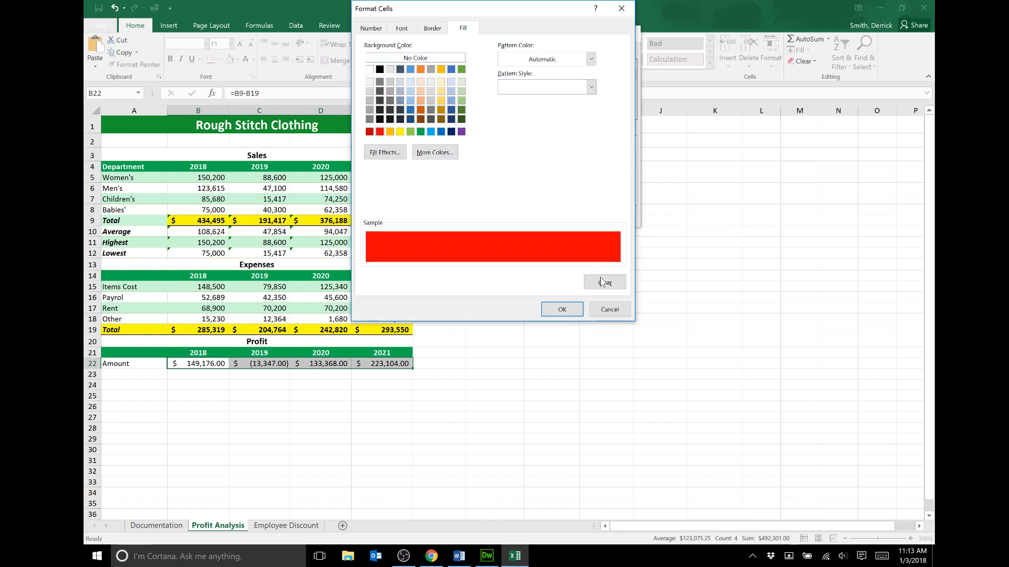
click(562, 309)
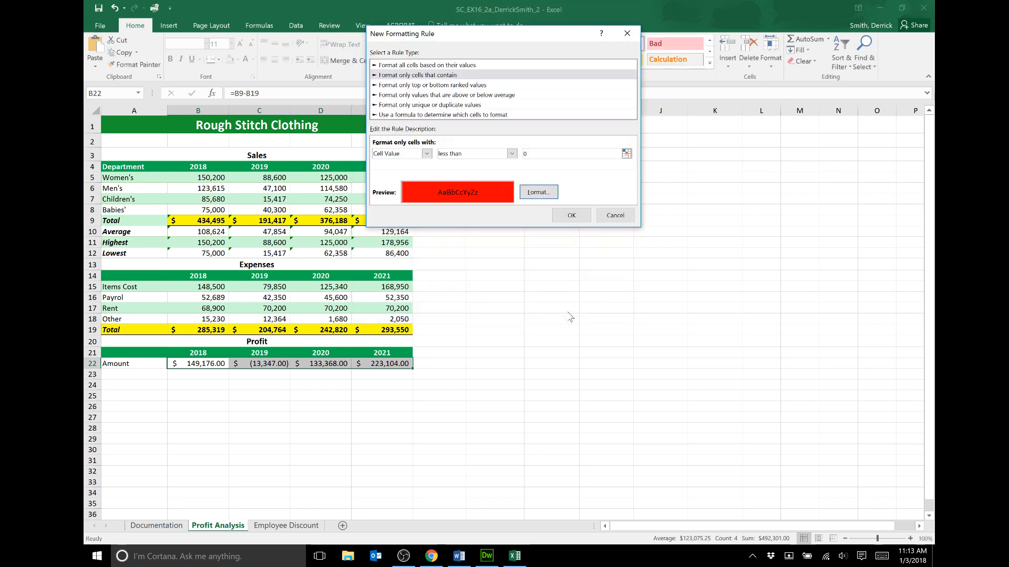
click(574, 215)
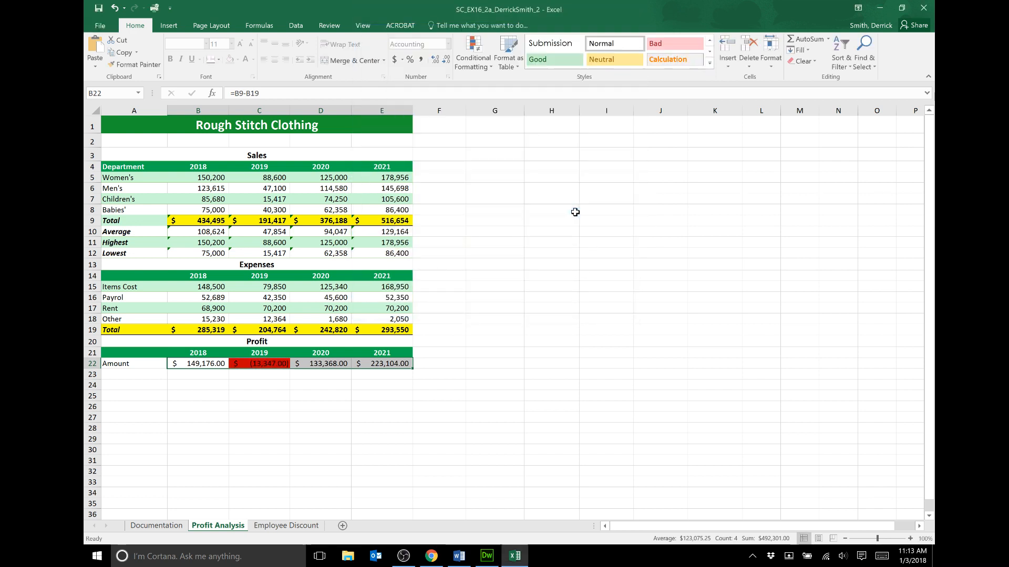
click(252, 365)
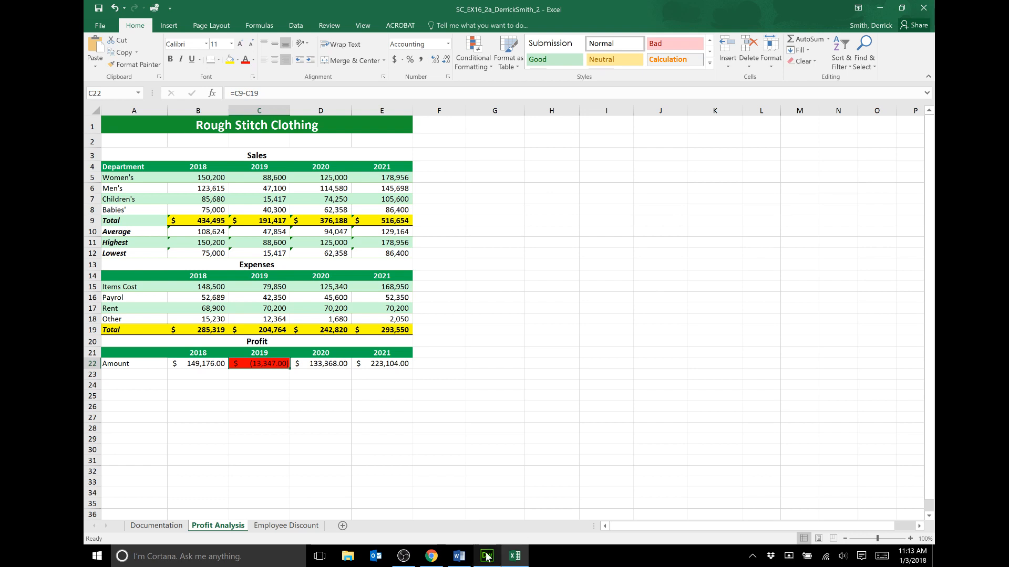
Switch to the Word instructions and highlight step 12, followed by its item a on the page orientation
click(464, 558)
click(450, 342)
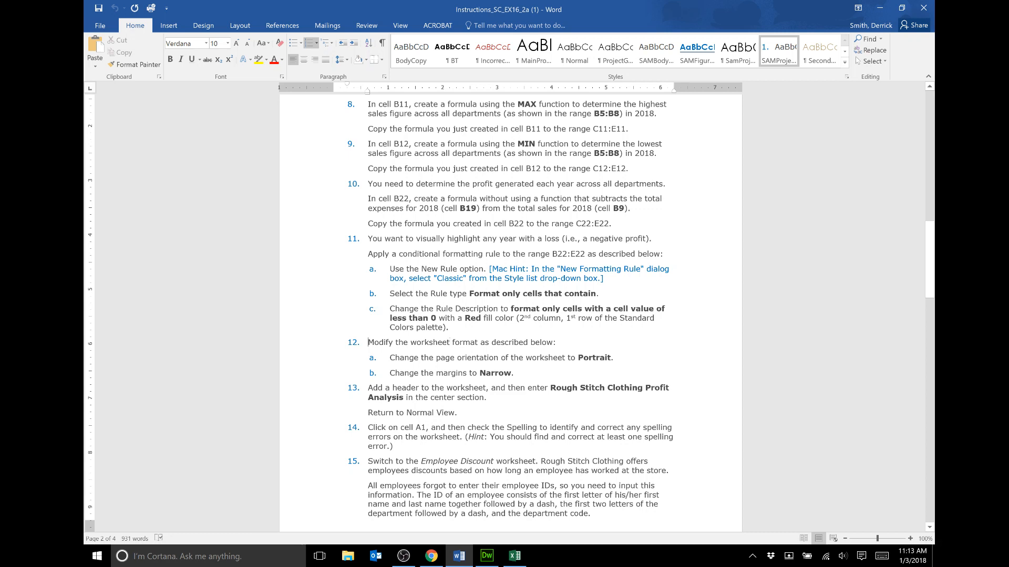
drag(368, 343, 517, 373)
click(548, 381)
drag(389, 357, 622, 362)
Switch to the Excel workbook and set the Profit Analysis worksheet's page orientation to Portrait
click(514, 556)
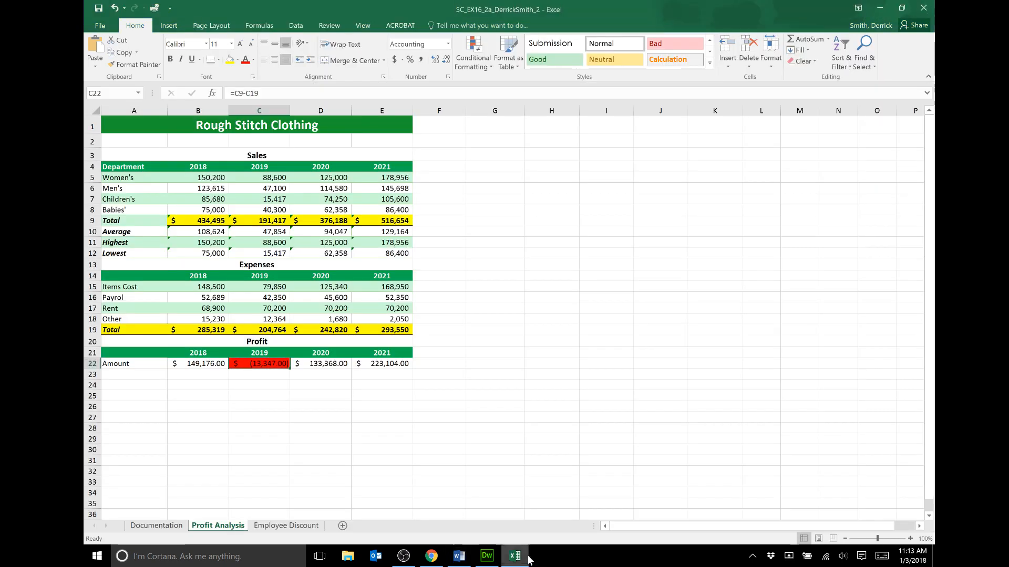
click(223, 29)
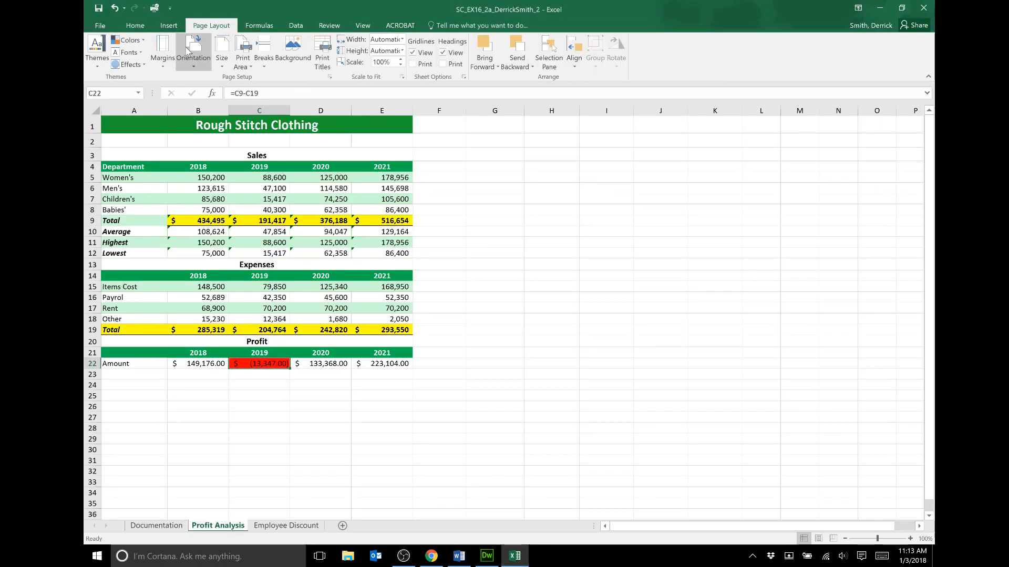
click(196, 63)
click(209, 82)
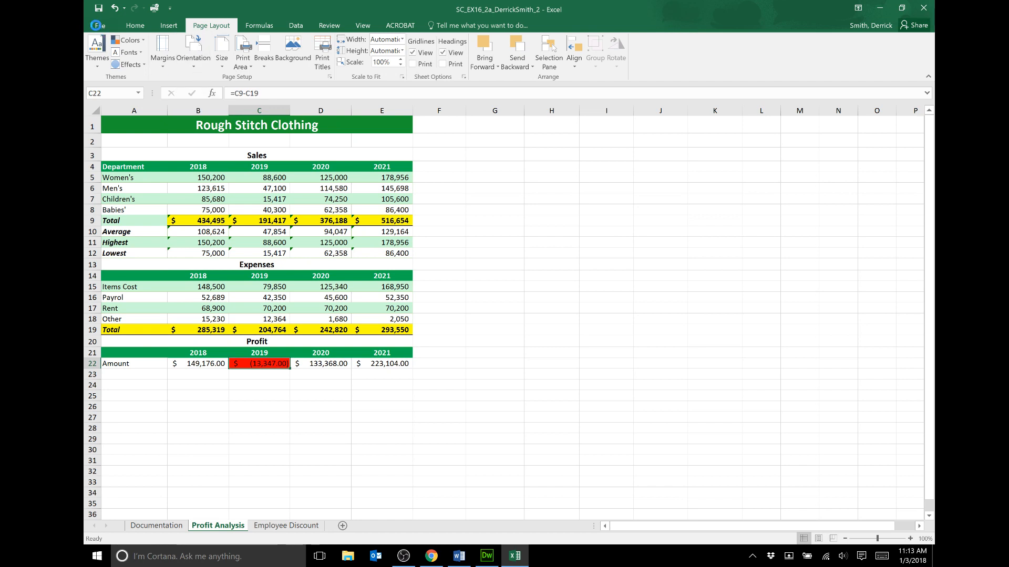
Save the workbook, then switch to the Word instructions and highlight step 12 item b on the margins
click(98, 9)
click(459, 556)
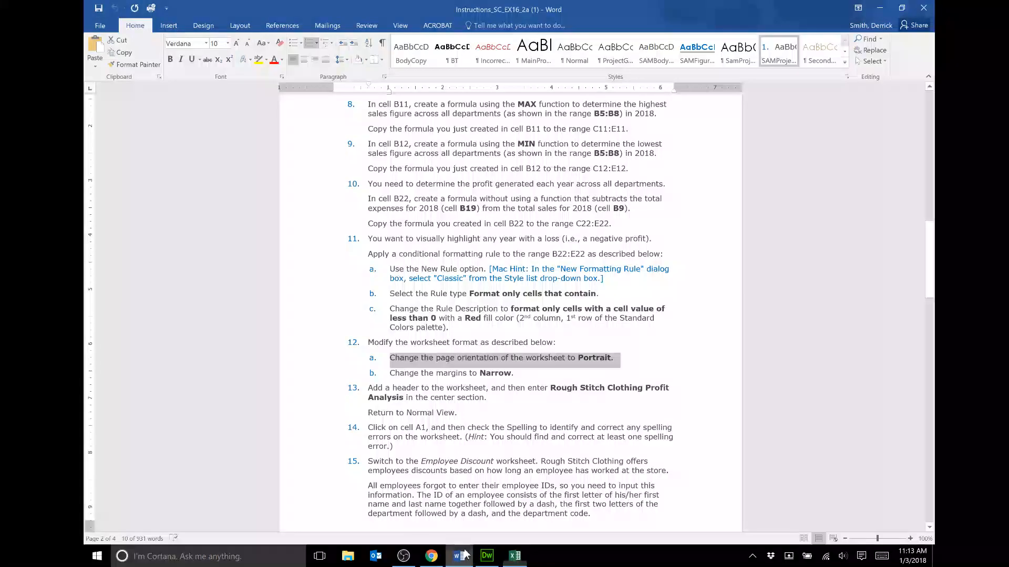
drag(389, 373, 518, 374)
Switch to the Excel workbook, set the Profit Analysis worksheet's margins to Narrow, and save the workbook
click(515, 556)
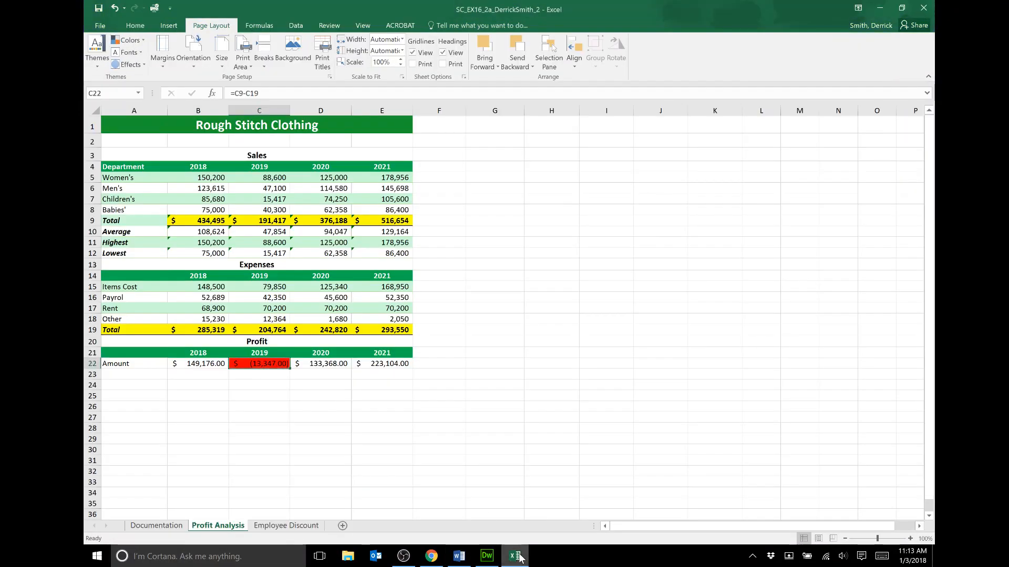
click(164, 56)
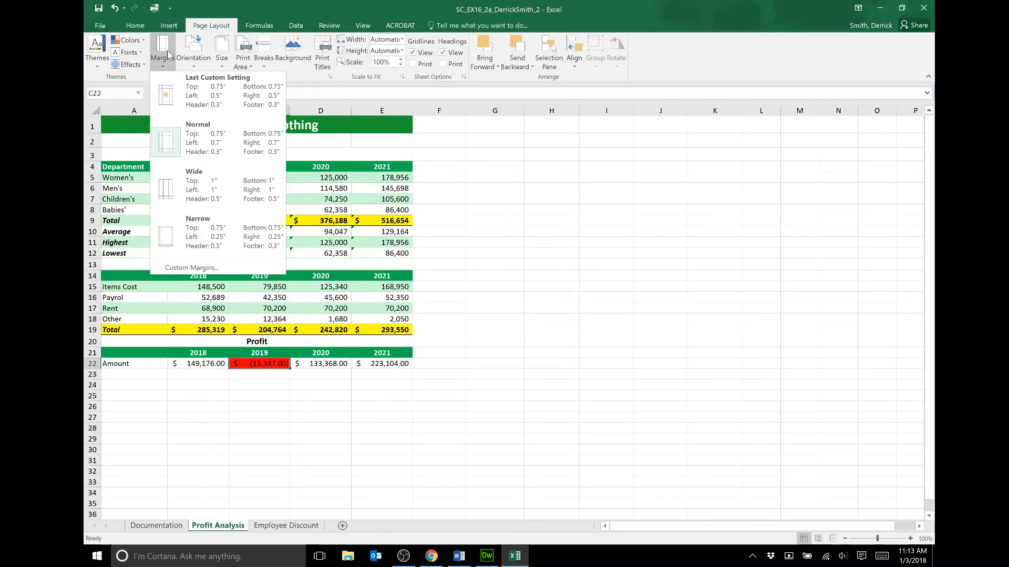
click(201, 231)
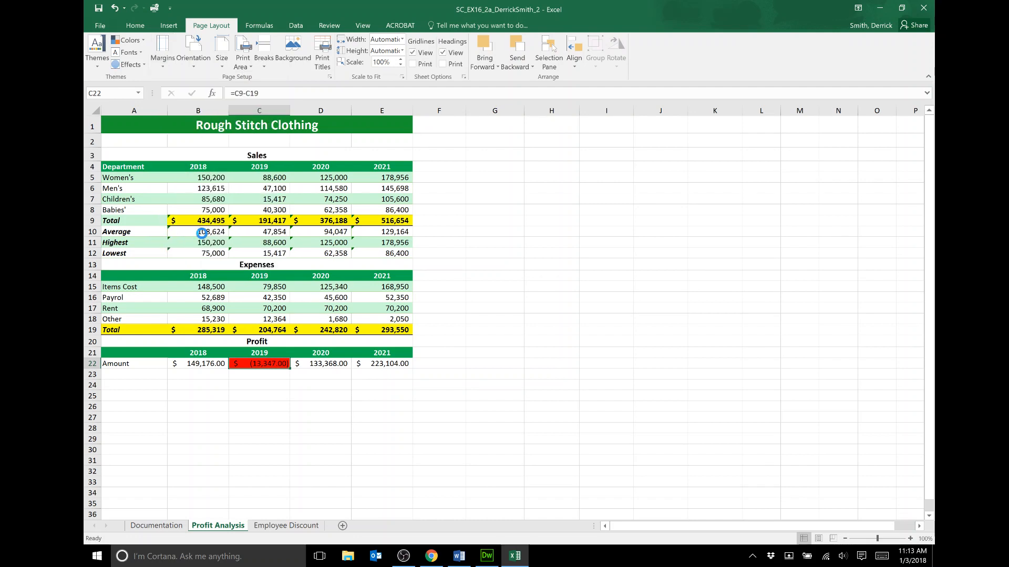
click(98, 8)
Switch to the Word instructions and highlight the first paragraph of step 13 on adding a worksheet header
click(458, 556)
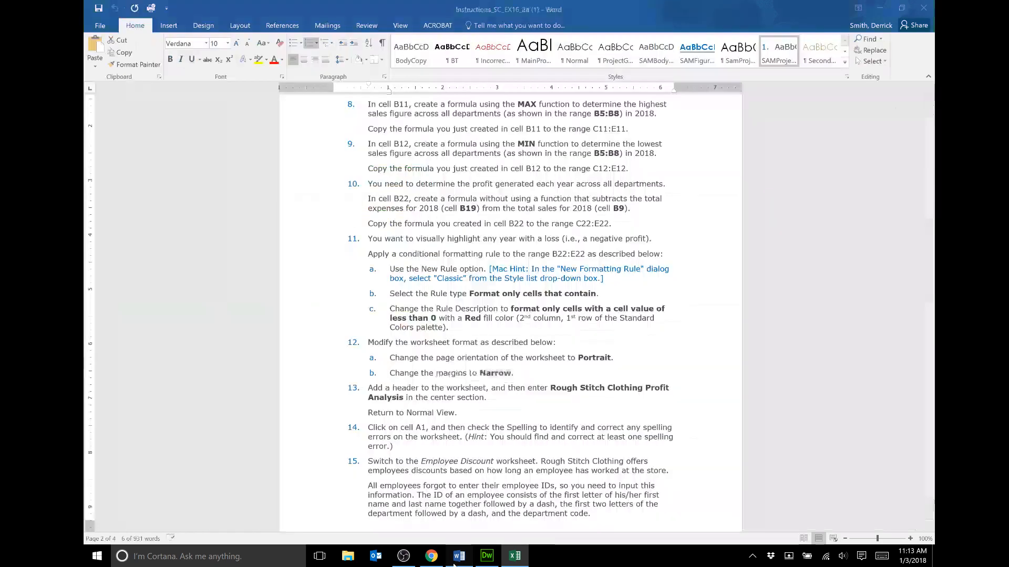
scroll(511, 315, down, 3)
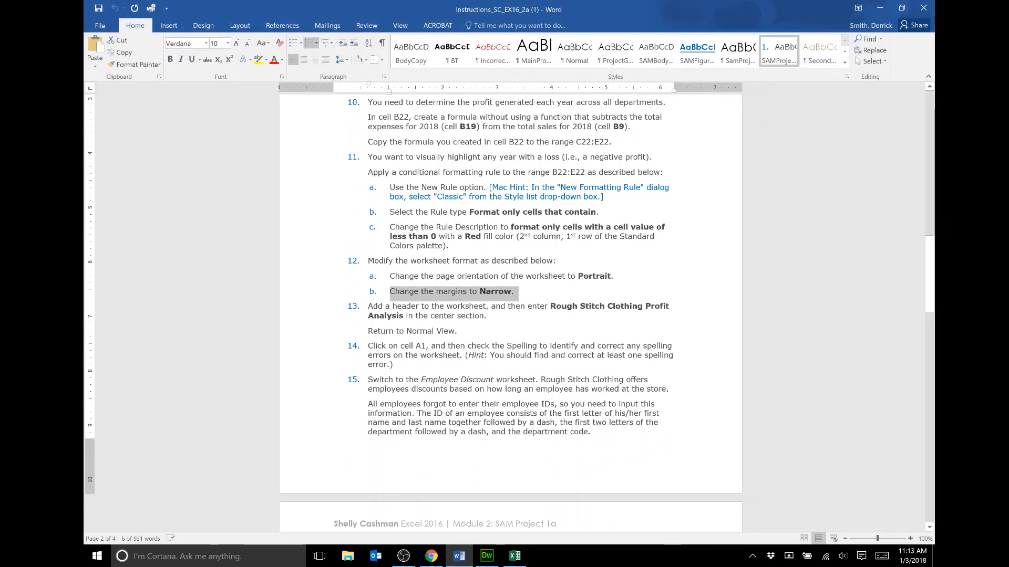
drag(368, 307, 490, 317)
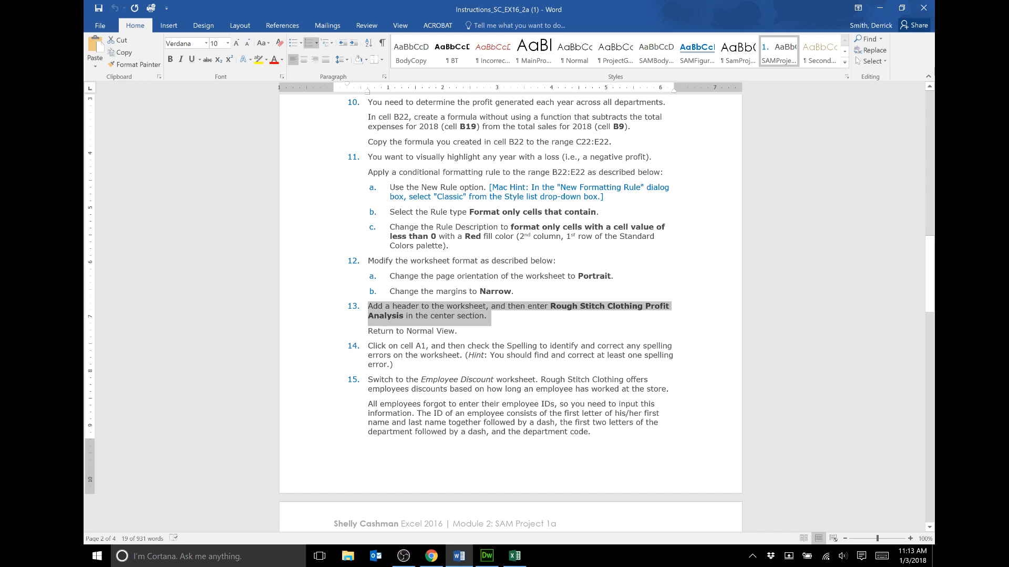
Switch to the Excel workbook and show the Profit Analysis worksheet in Page Layout view
click(514, 556)
click(369, 27)
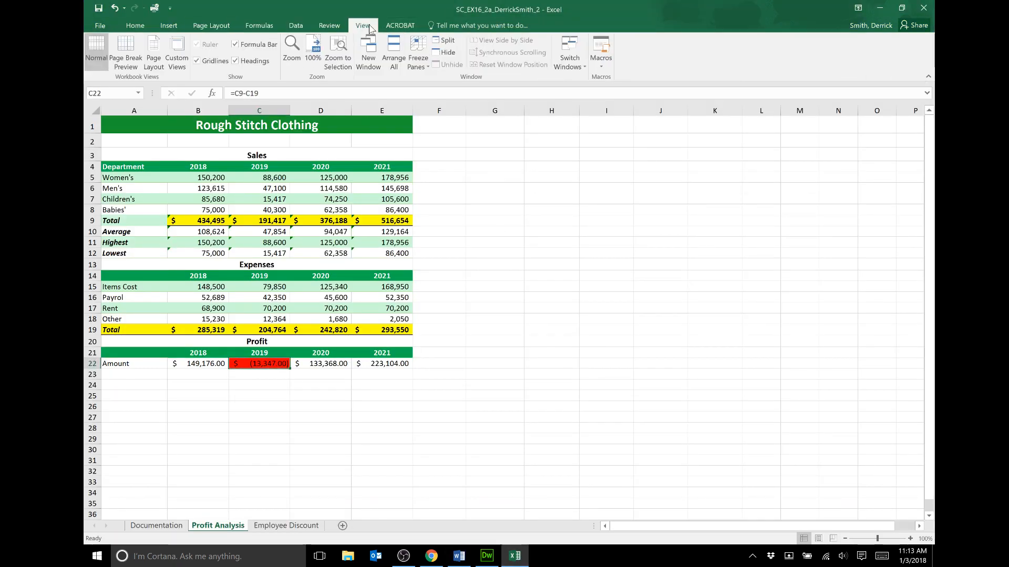
click(157, 48)
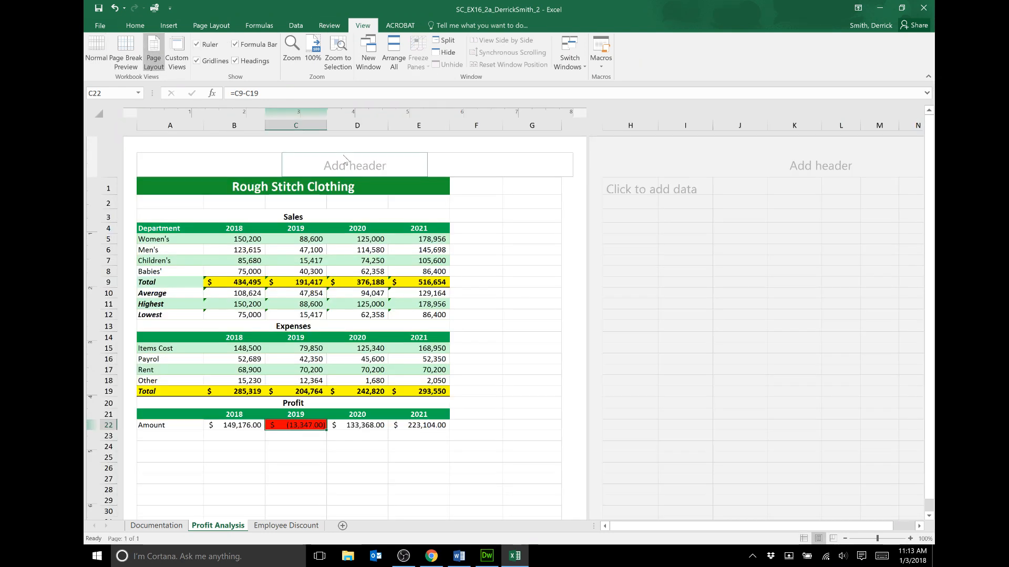
click(353, 170)
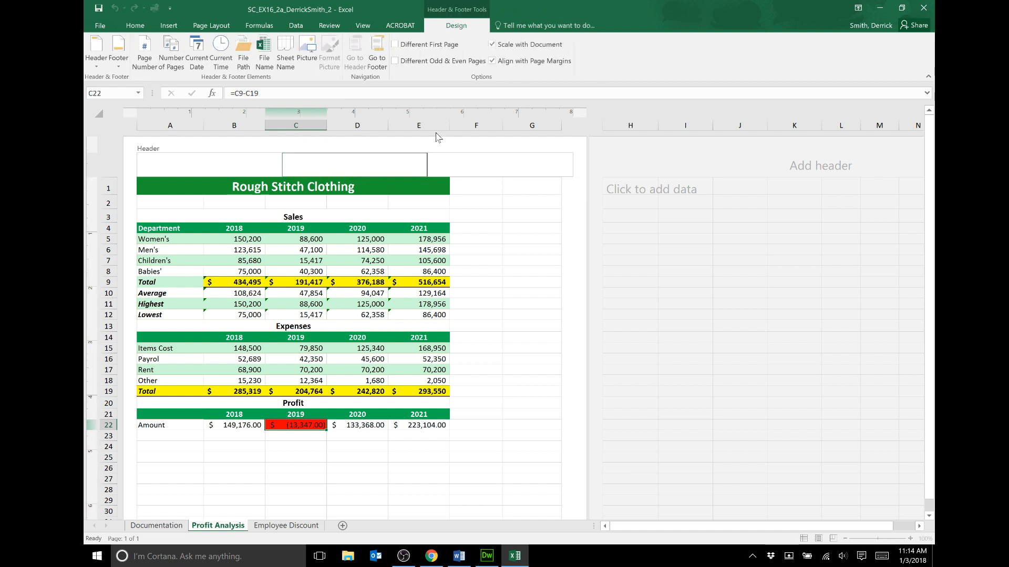
key(Escape)
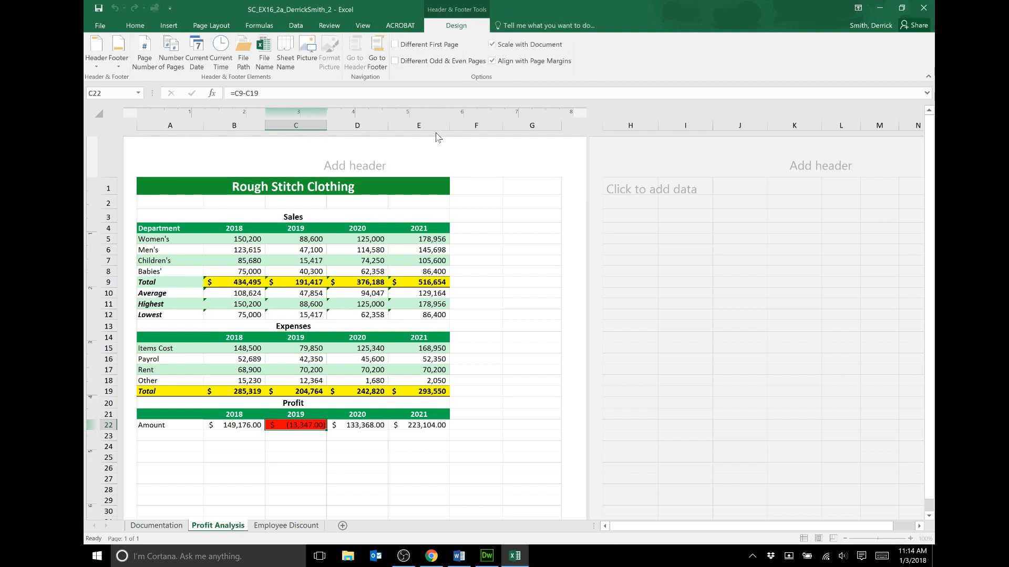
text(Ro)
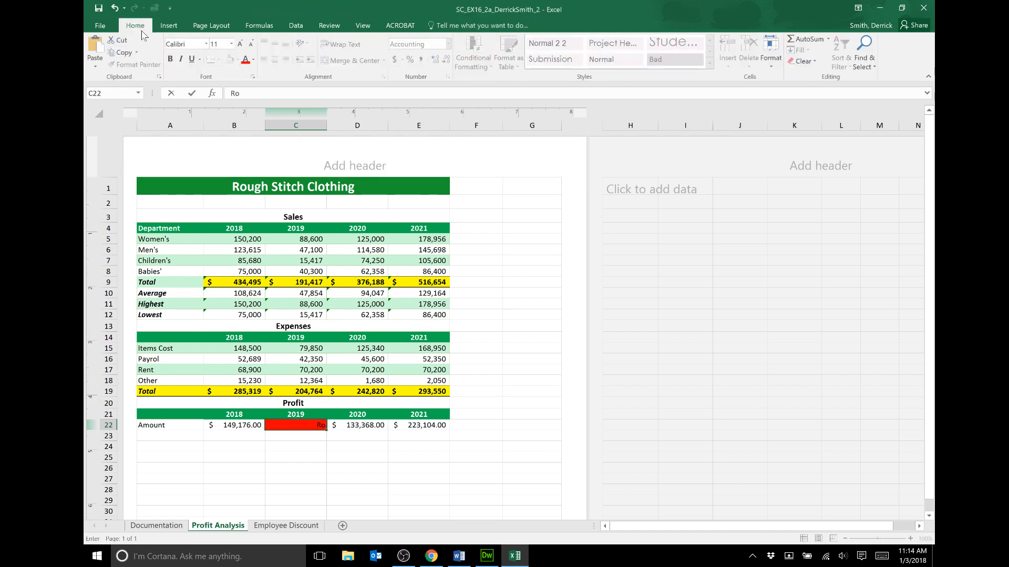
click(115, 7)
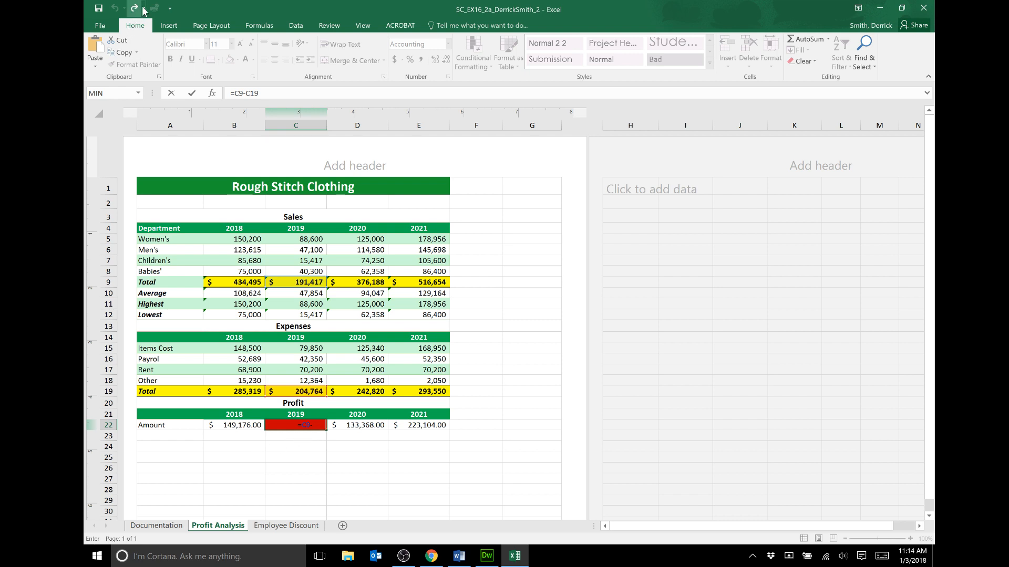
click(171, 8)
click(172, 9)
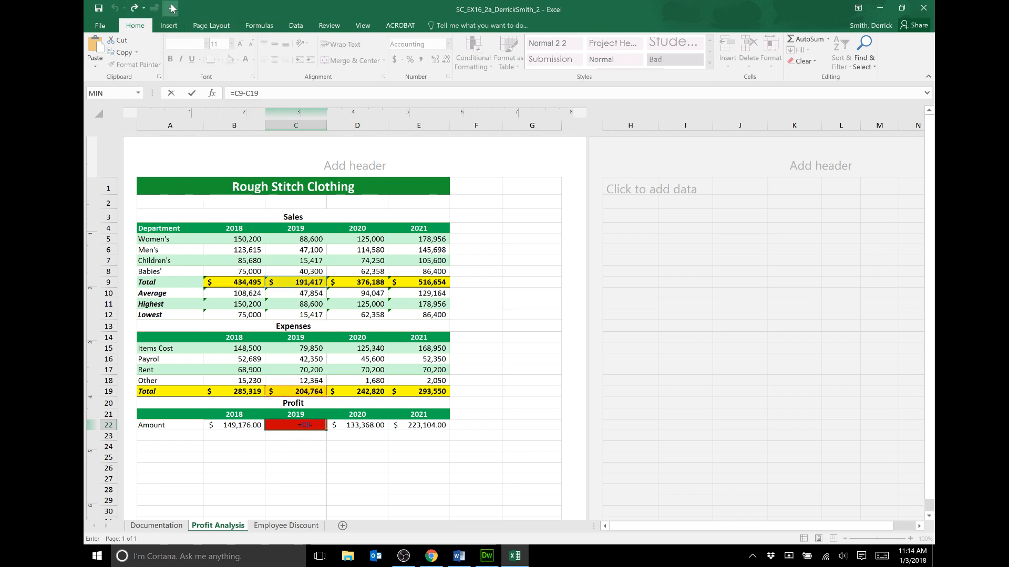
key(Return)
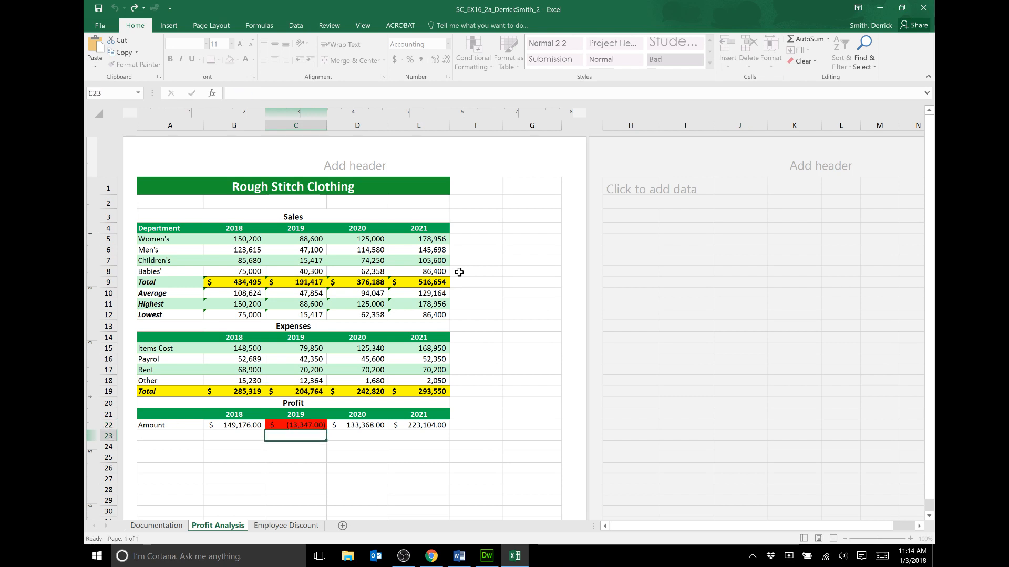
key(Up)
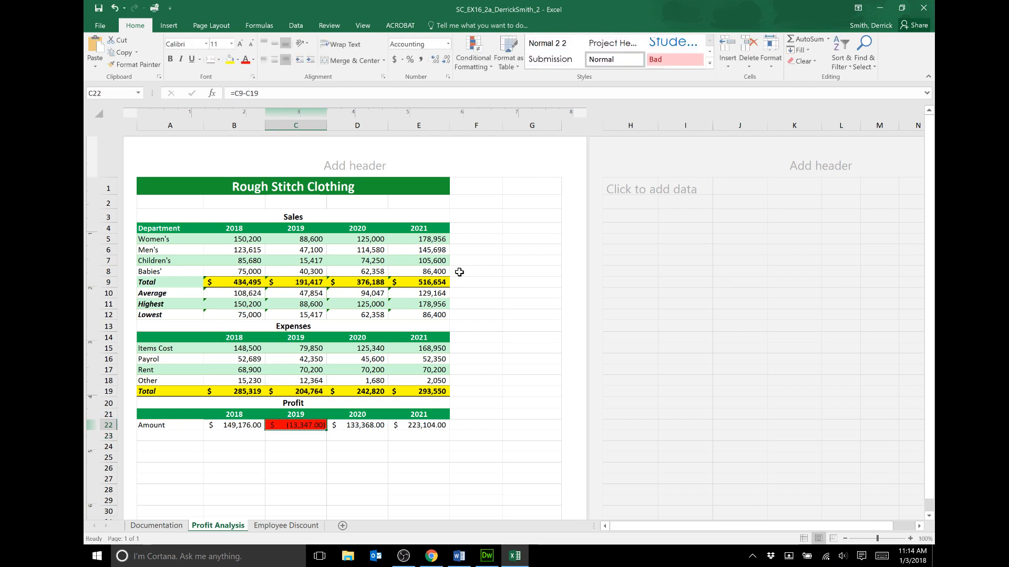
Enter "Rough Stitch Clothing Profit Analysis" in the center section of the Profit Analysis worksheet's header
click(366, 164)
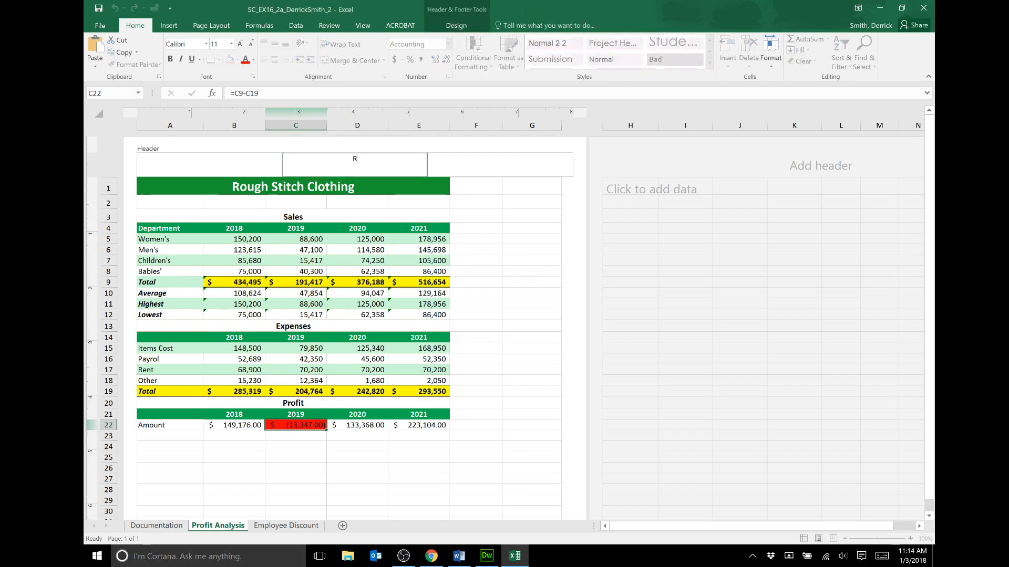
text(Rough Stitch Clothing P)
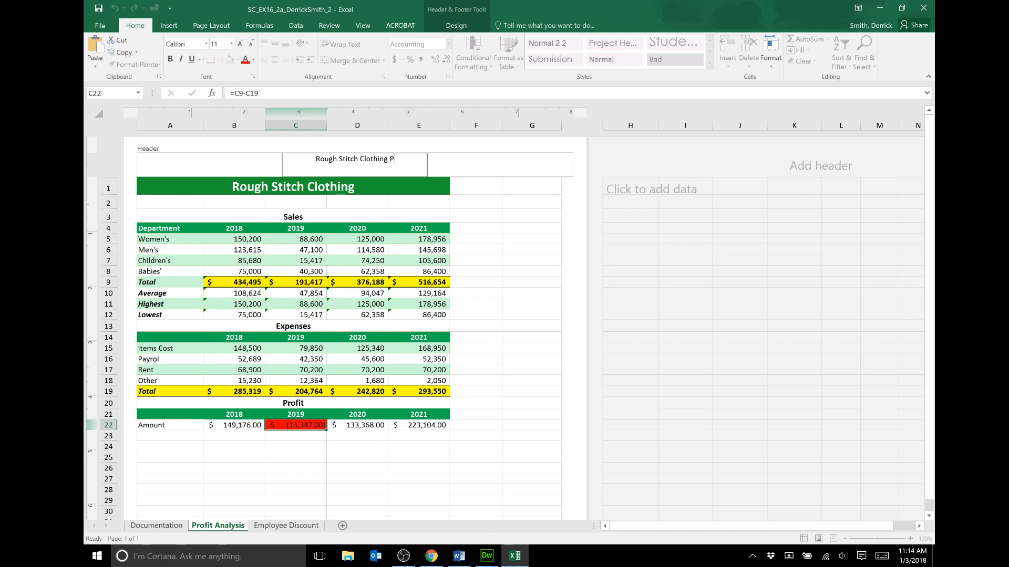
text(rofit)
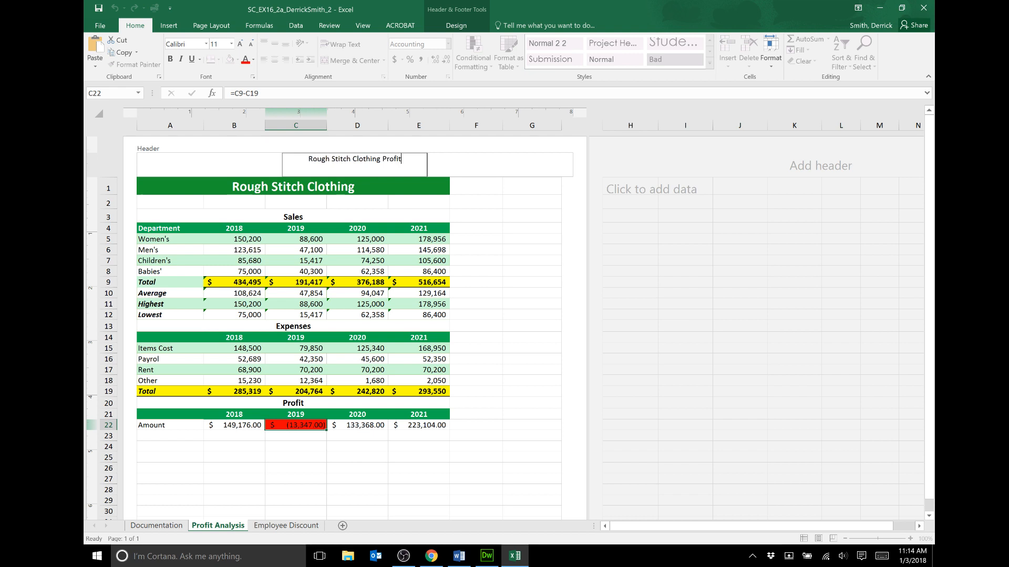
text( Analysis)
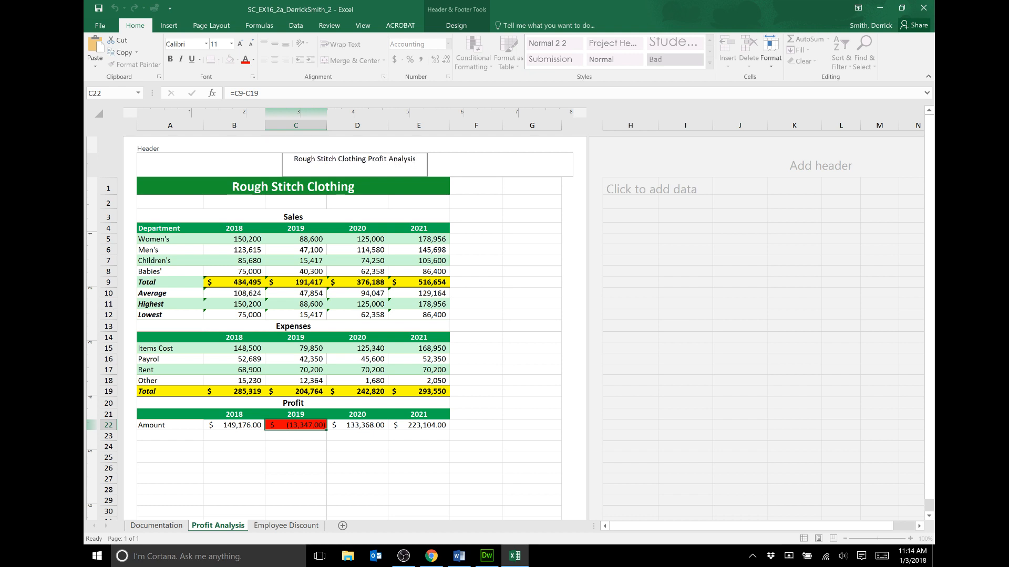
Leave the header by selecting the Sales heading cell and return the worksheet to Normal view
click(291, 218)
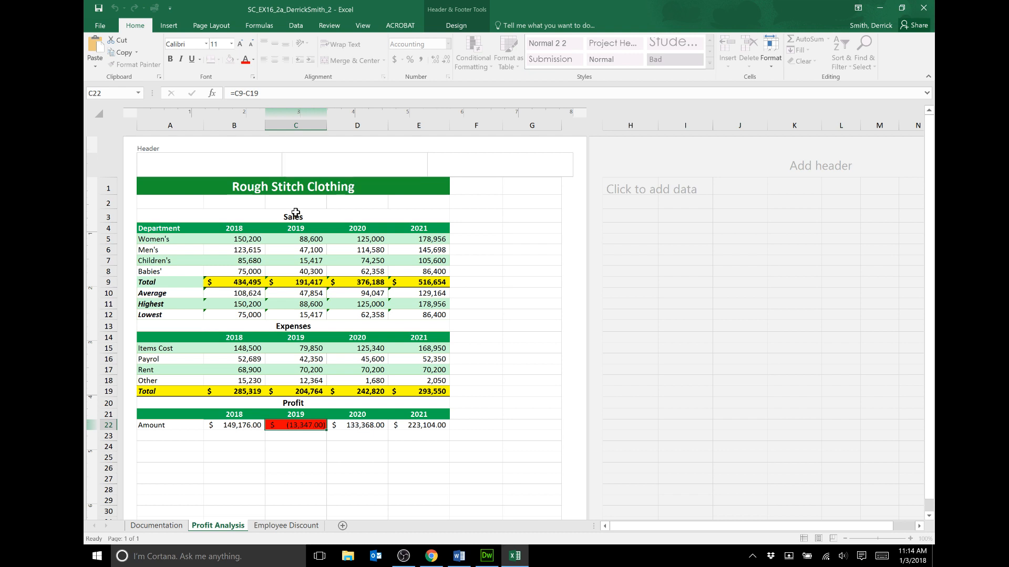
click(362, 26)
click(103, 49)
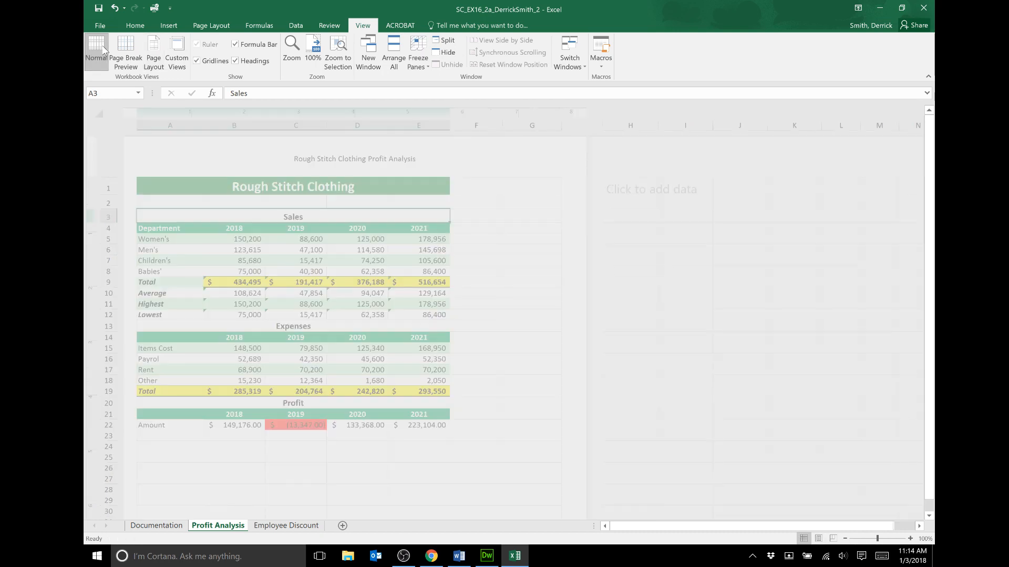
Switch to the Word instructions and highlight step 14 on the spelling check, undoing the accidental text move
click(459, 556)
click(435, 331)
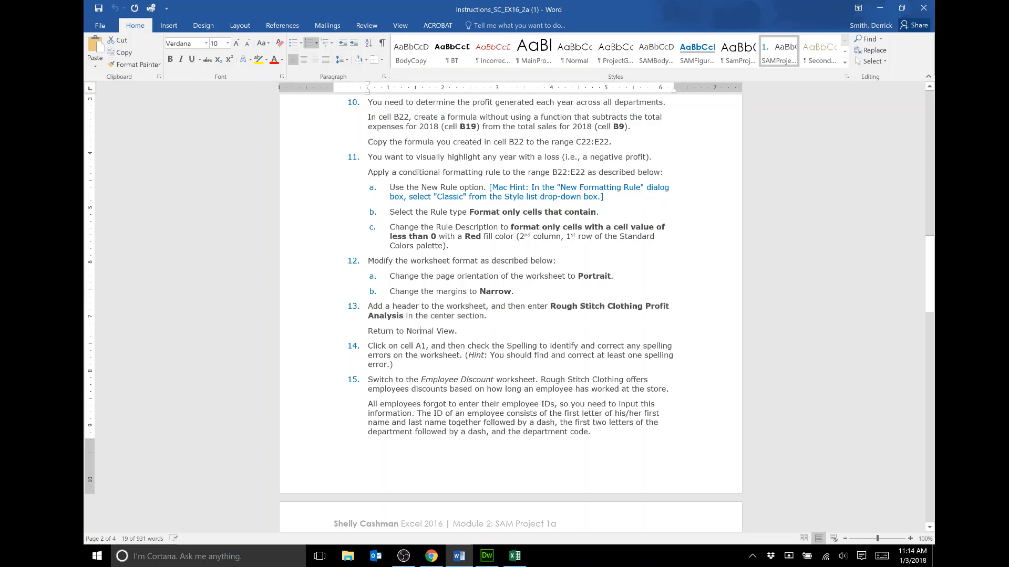
drag(370, 347, 487, 373)
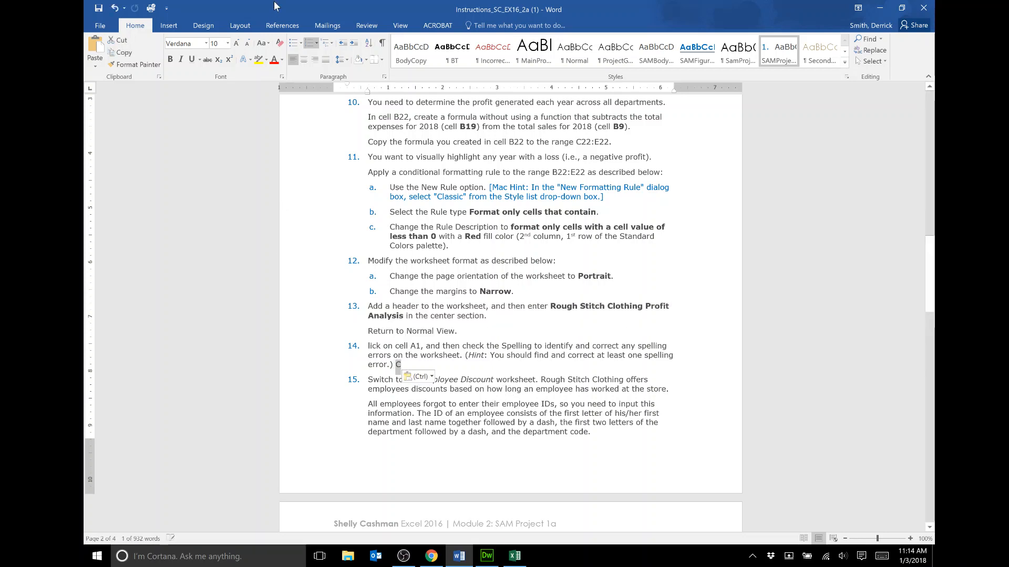
click(114, 8)
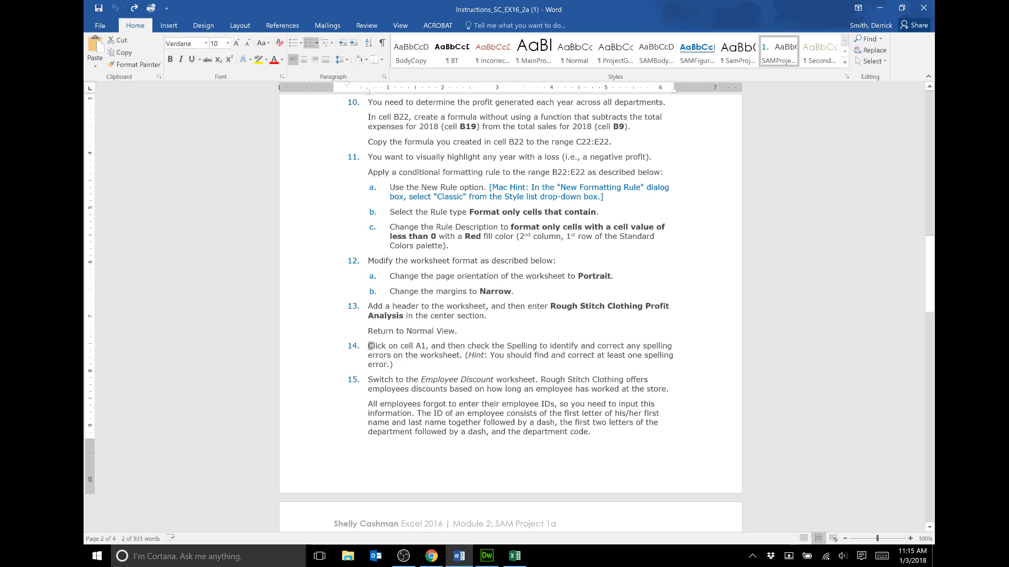
drag(395, 364, 368, 346)
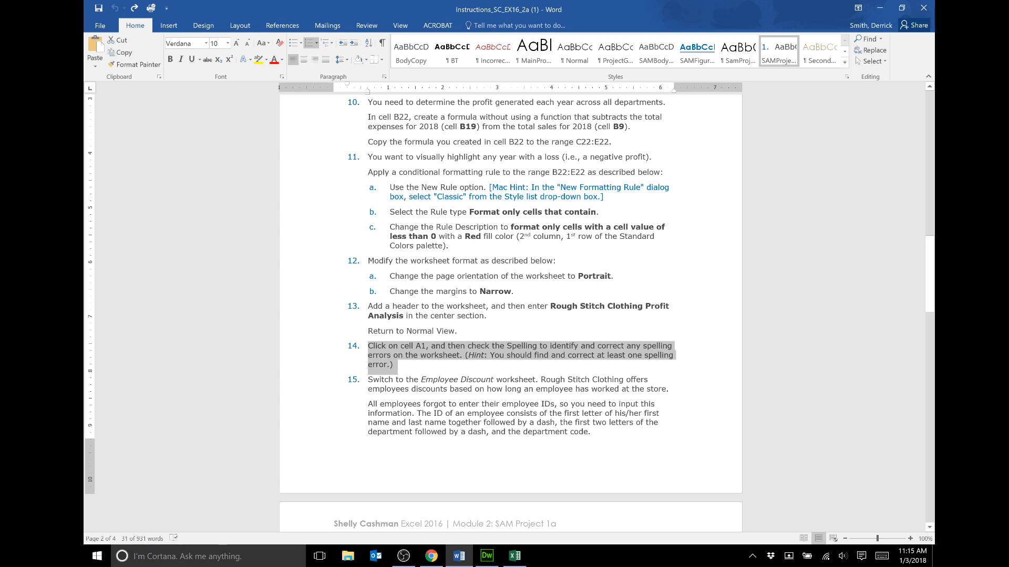
Switch to Excel and run a spelling check from cell A1, correcting "Payrol" to "Payroll"
click(522, 559)
click(136, 125)
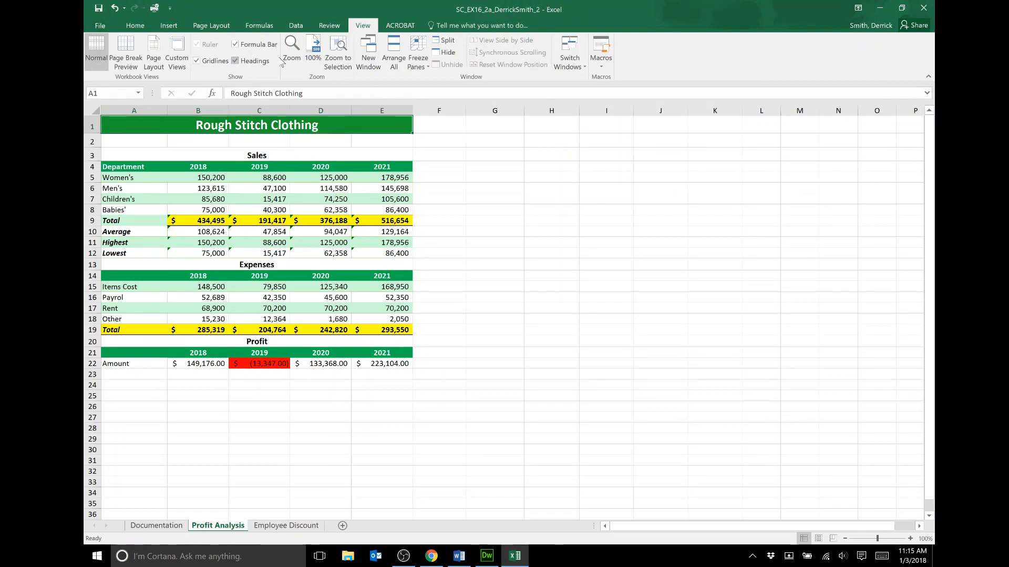
click(328, 26)
click(105, 57)
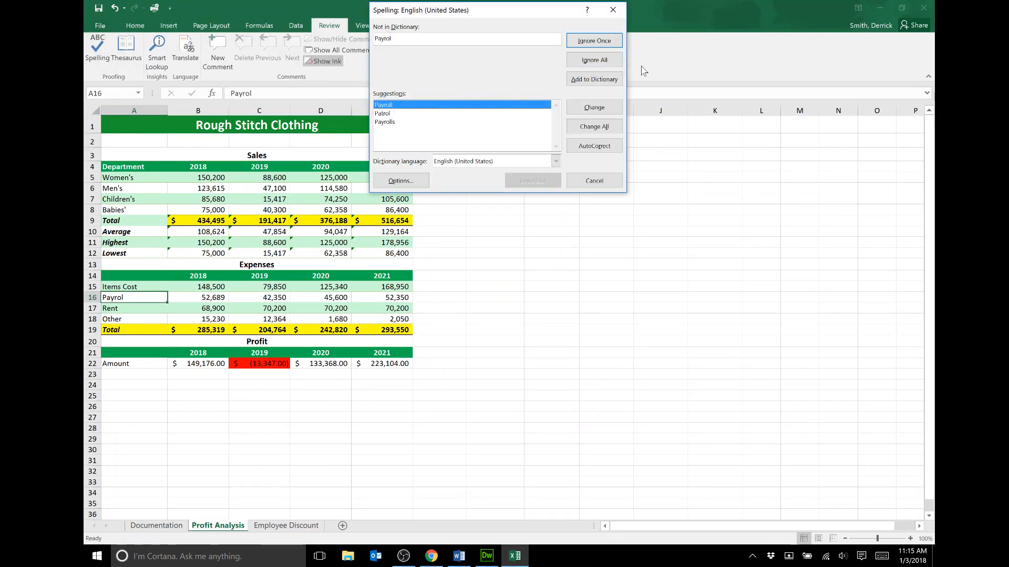
click(605, 109)
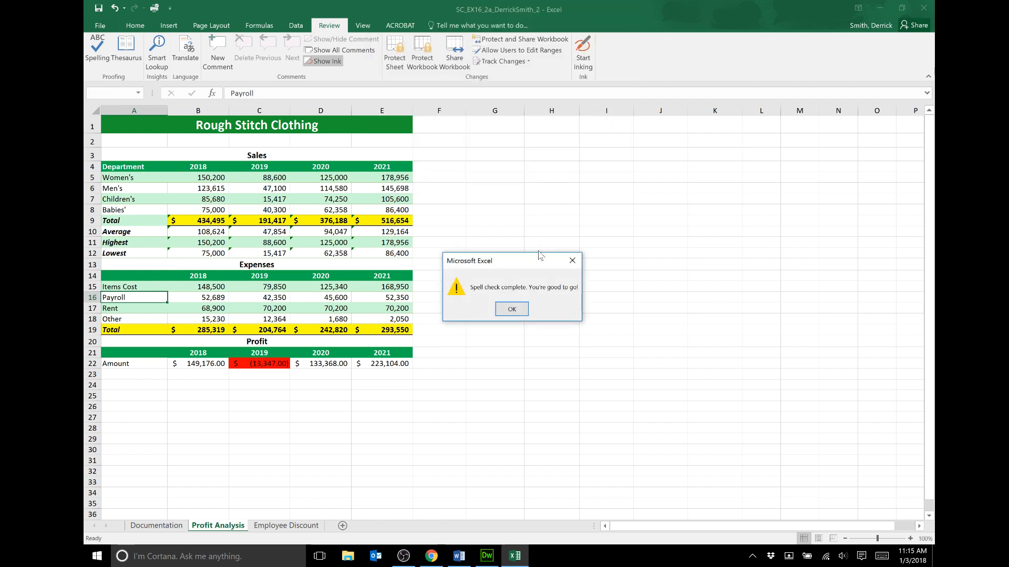
click(513, 310)
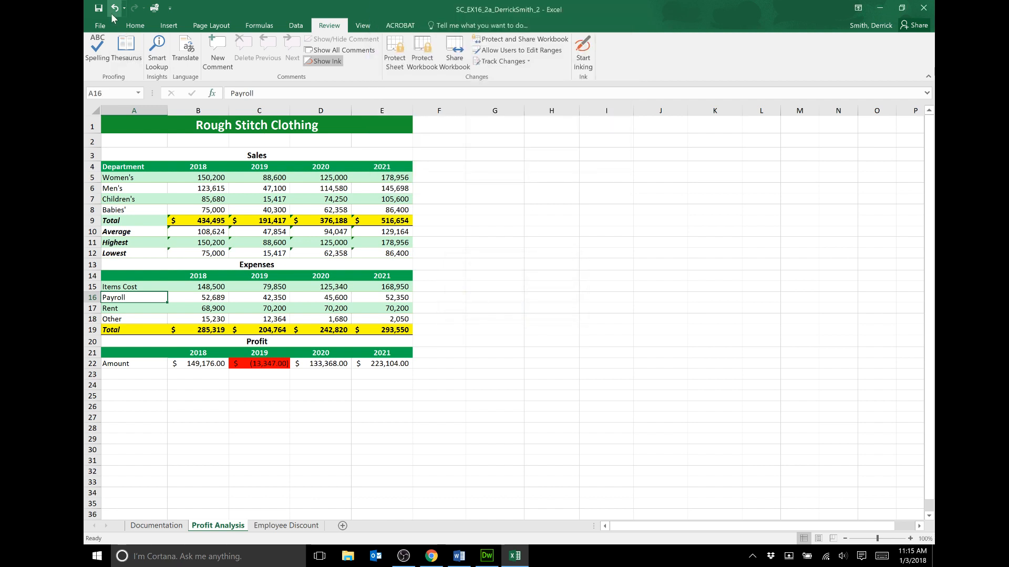
Switch to the Word instructions and highlight the first two paragraphs of step 15 on the employee IDs
click(459, 557)
click(463, 379)
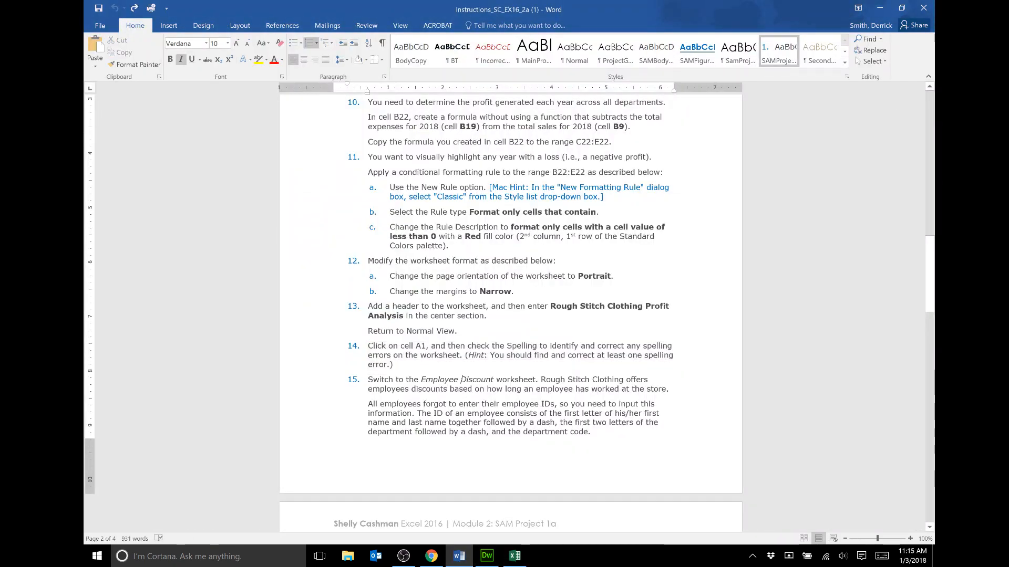
scroll(463, 379, down, 5)
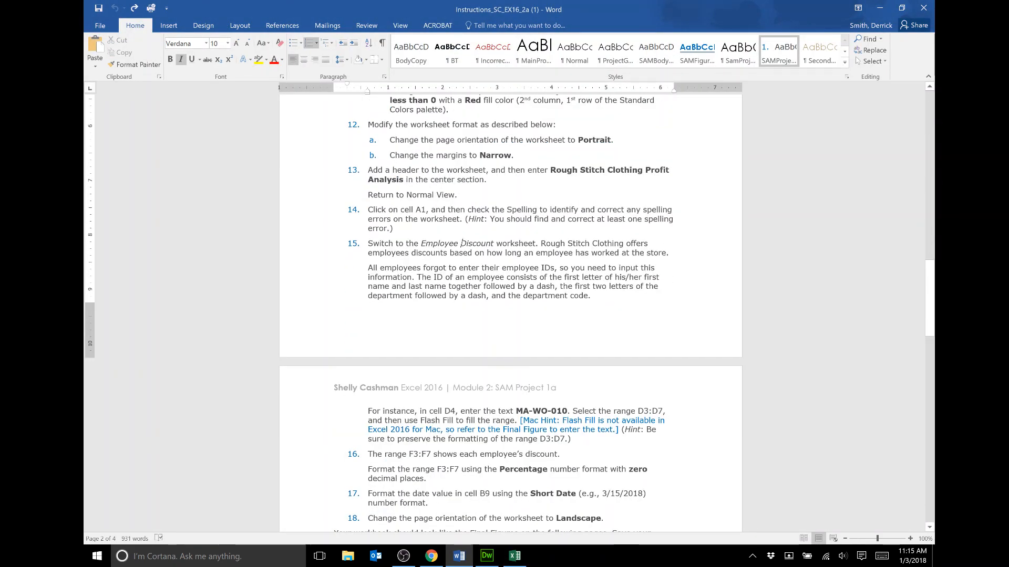
drag(367, 243, 625, 301)
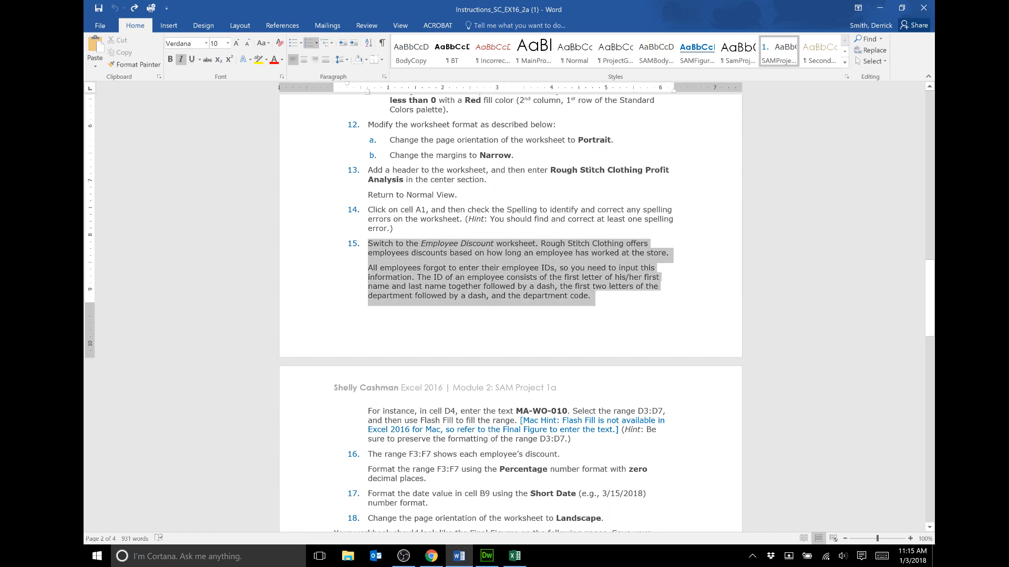
Switch to the Excel workbook and open the Employee Discount worksheet
click(515, 556)
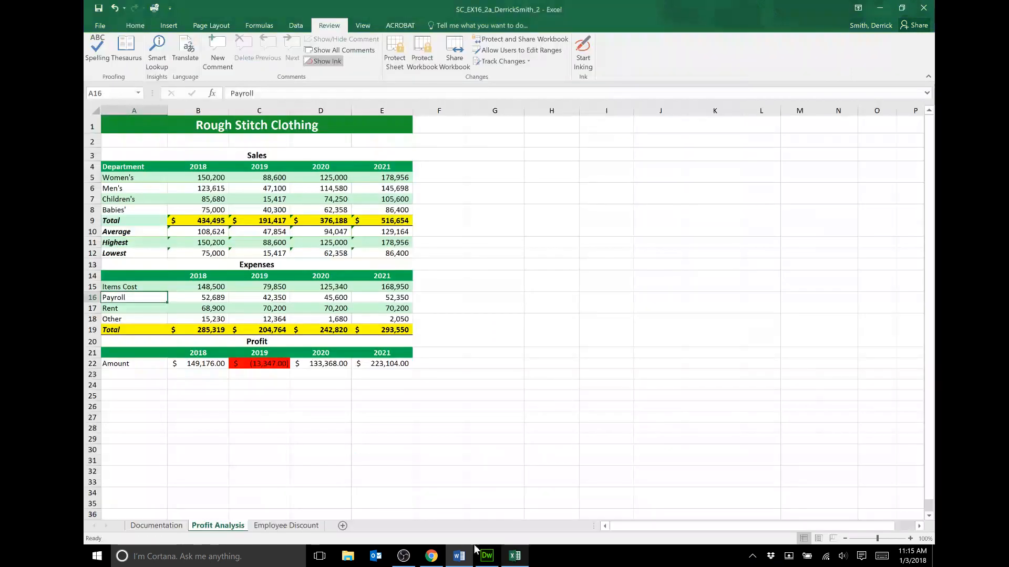
click(286, 526)
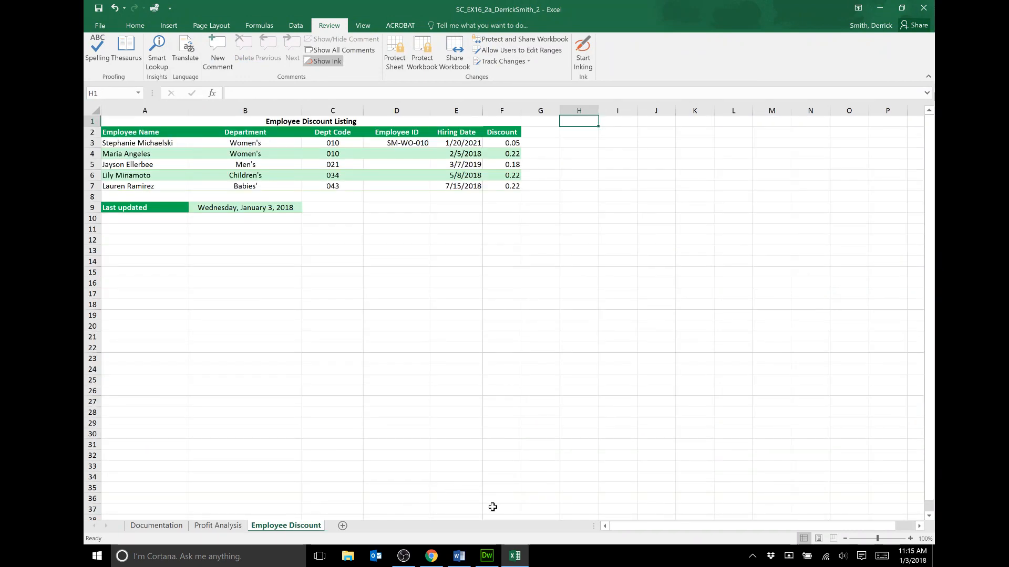
Switch to the Word instructions and read the rest of step 15 on Flash Fill for the employee IDs
click(458, 556)
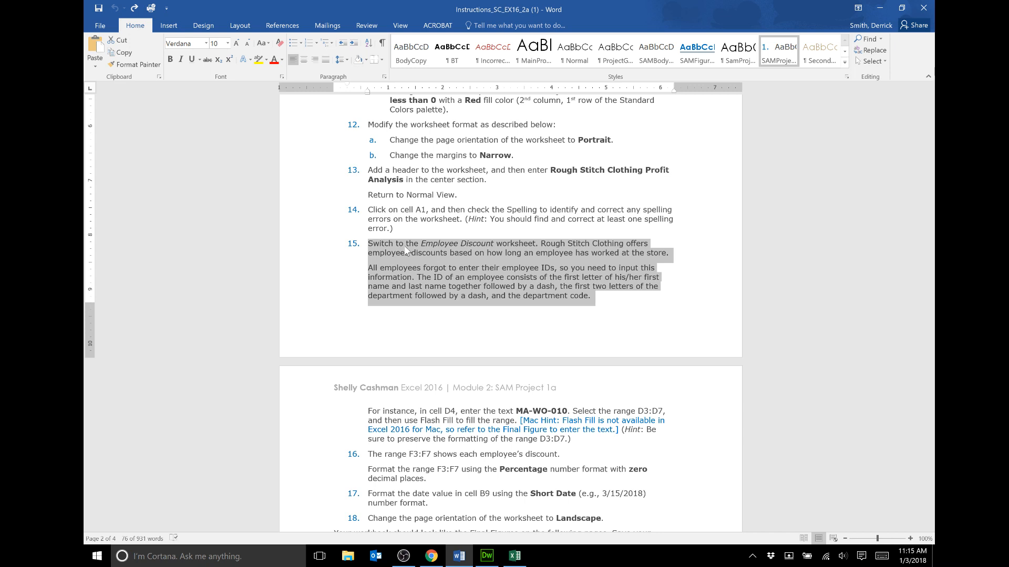
scroll(406, 251, down, 3)
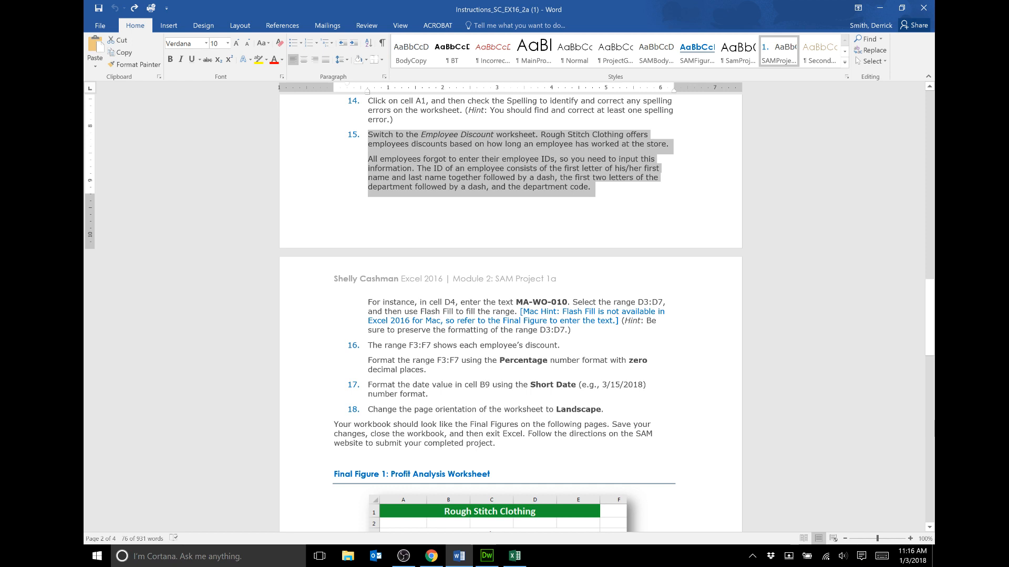
Switch to Excel, enter the employee ID given in step 15 in cell D4, and complete D5:D7 with Flash Fill
click(514, 556)
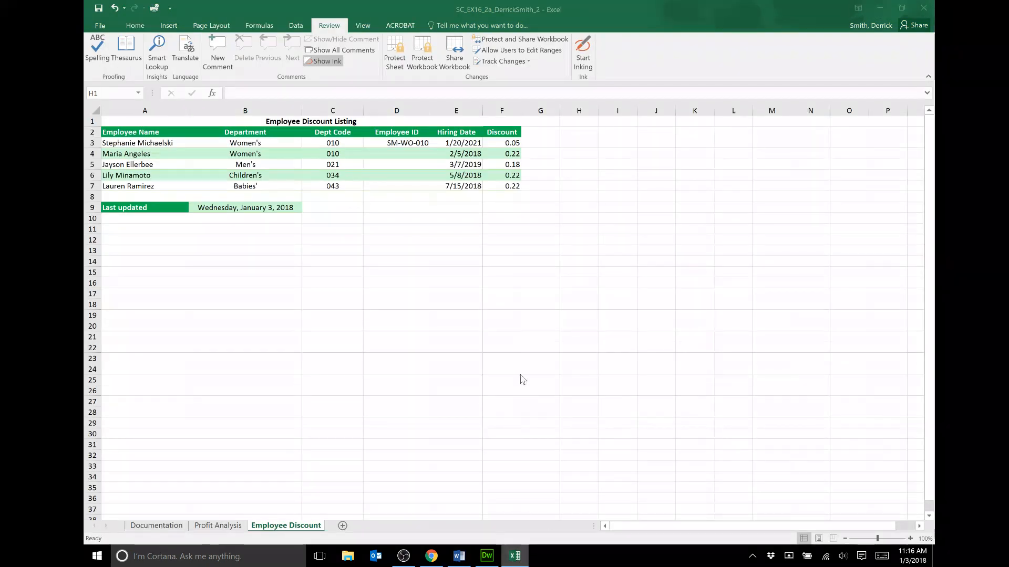
click(424, 142)
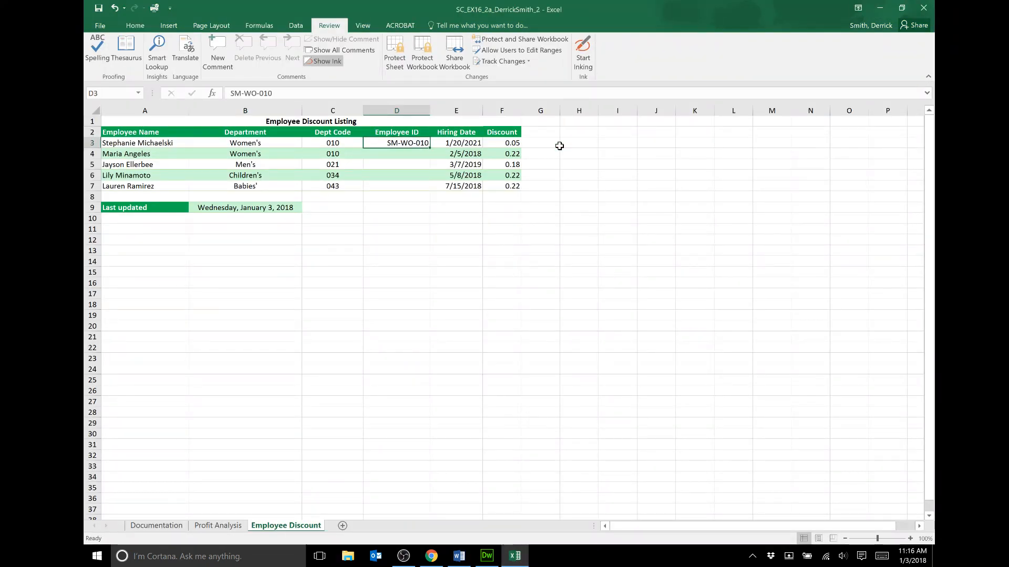
key(Down)
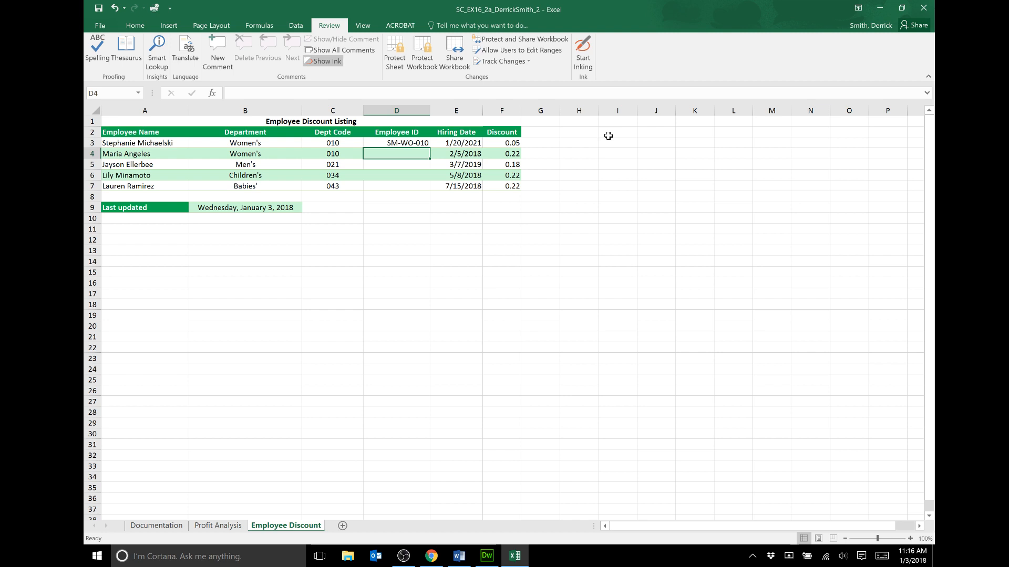
text(MA-)
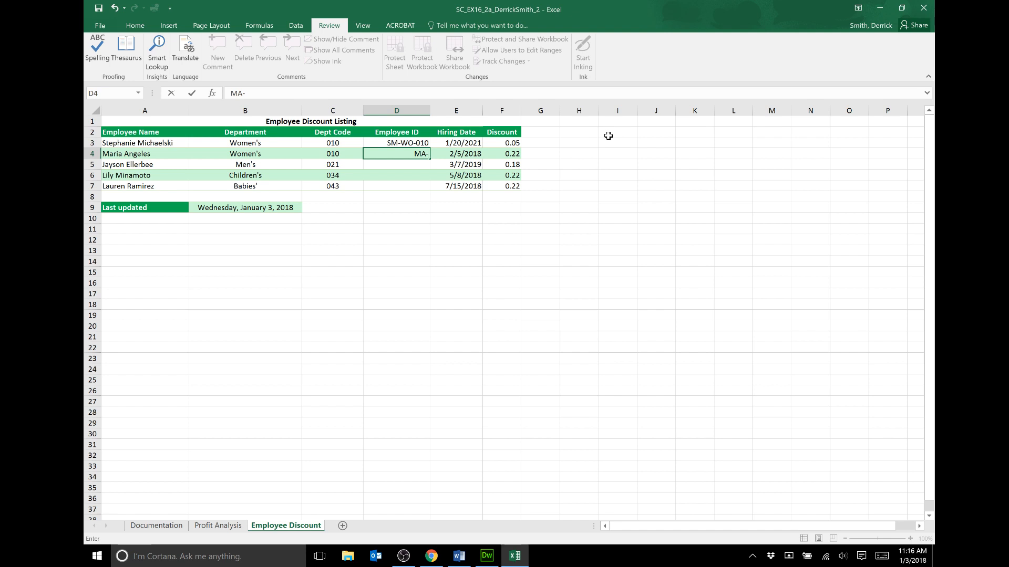
text(Wo)
key(BackSpace)
text(O-010)
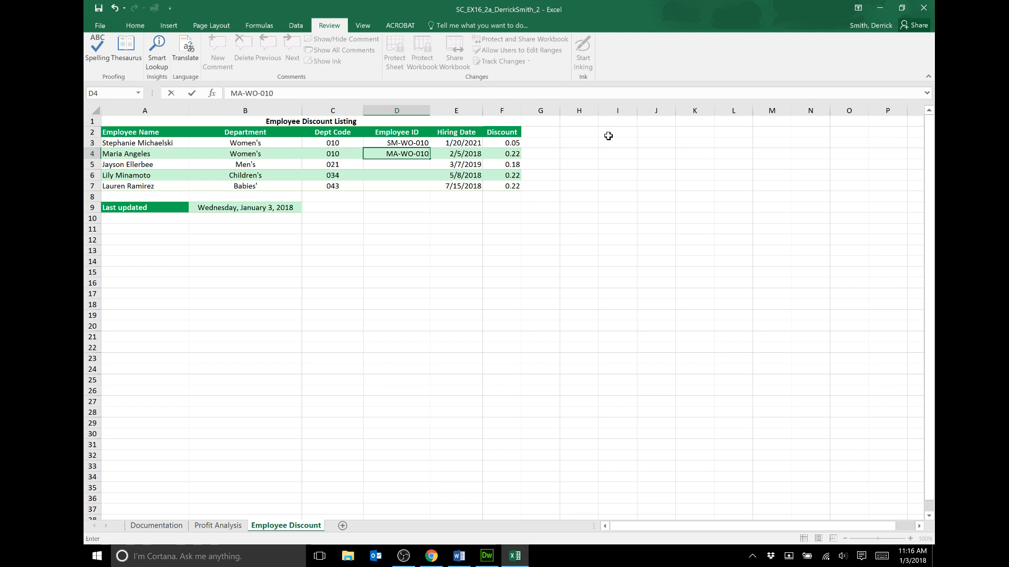
key(Return)
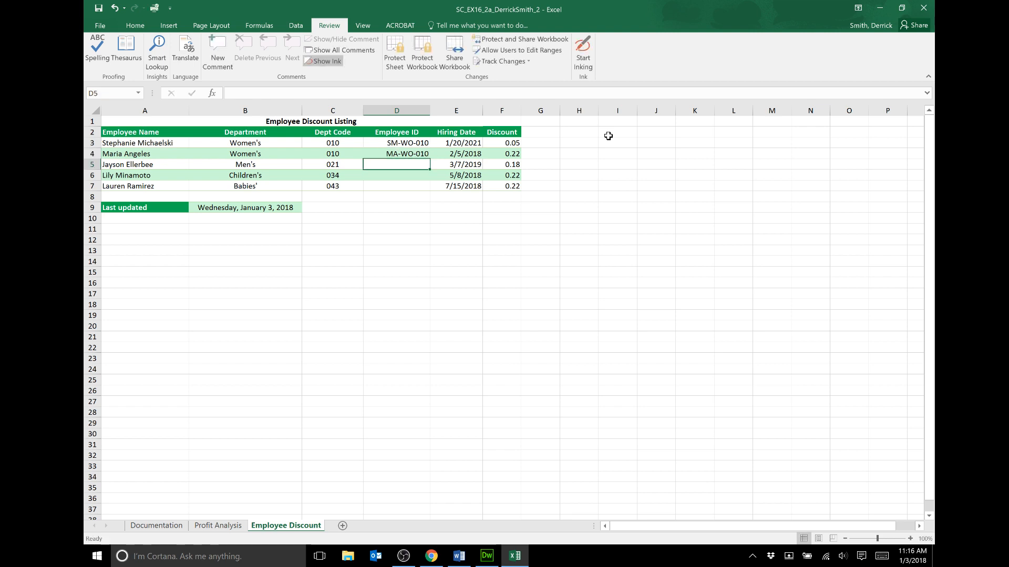
text(JE-ME-021)
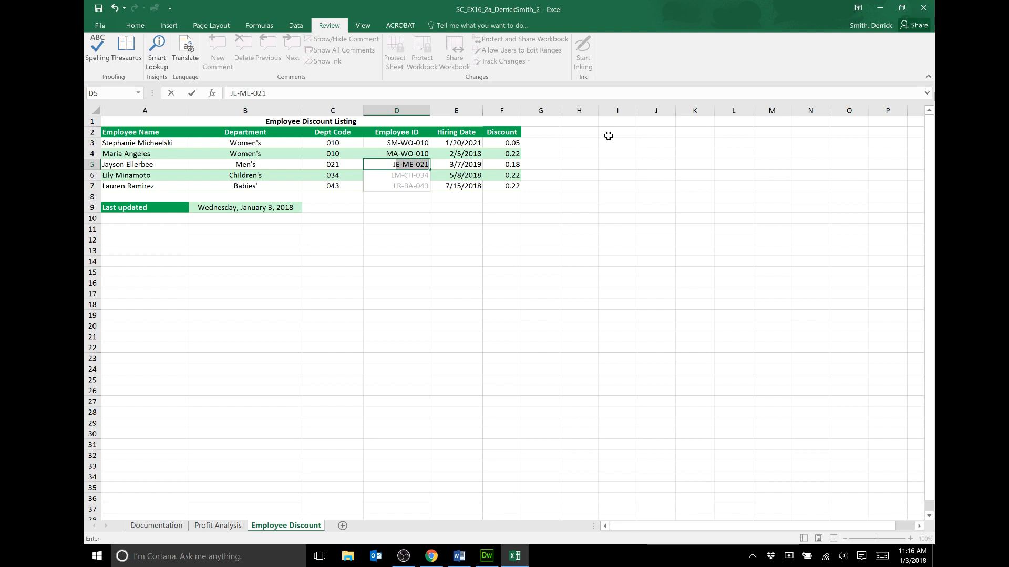
key(Return)
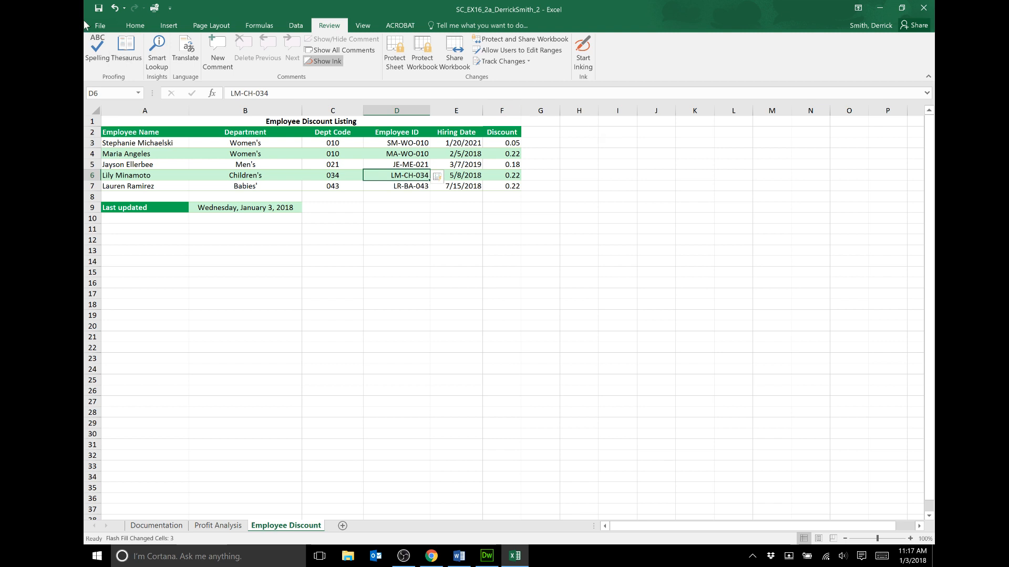
Switch to the Word instructions and highlight the step 16 sentence on formatting the range F3:F7 as percentages
click(461, 557)
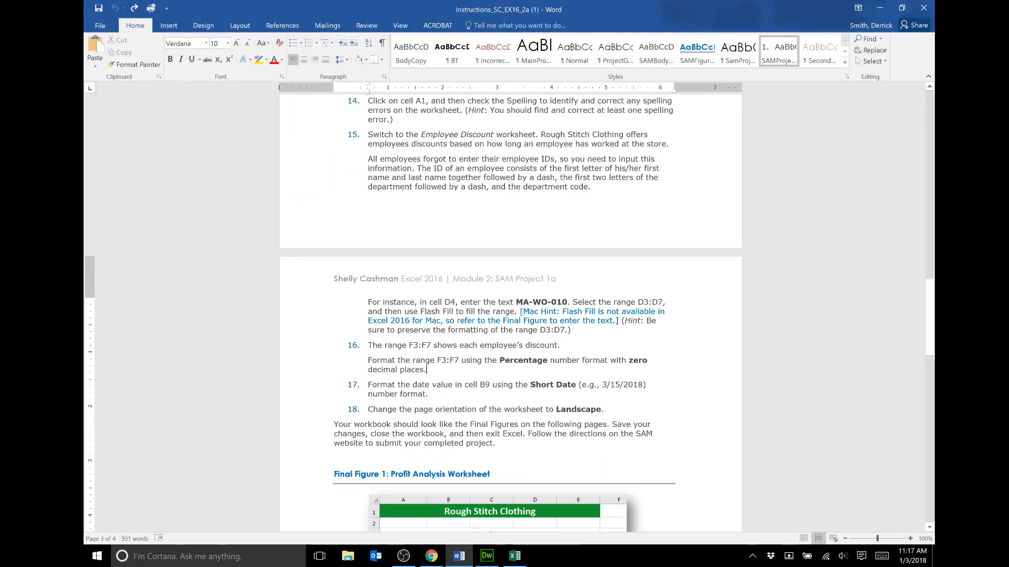
drag(369, 346, 565, 346)
click(562, 345)
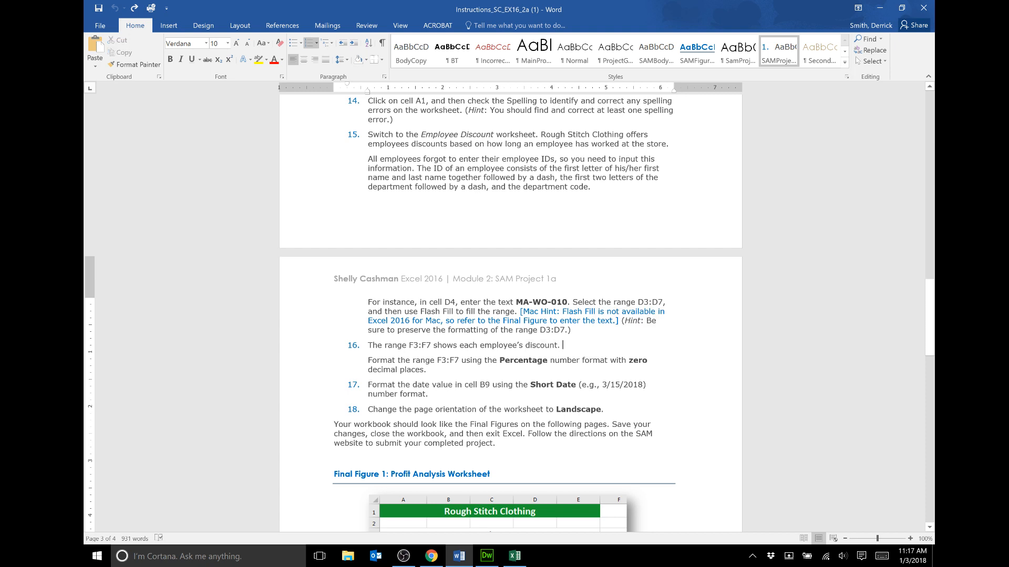
drag(368, 360, 430, 371)
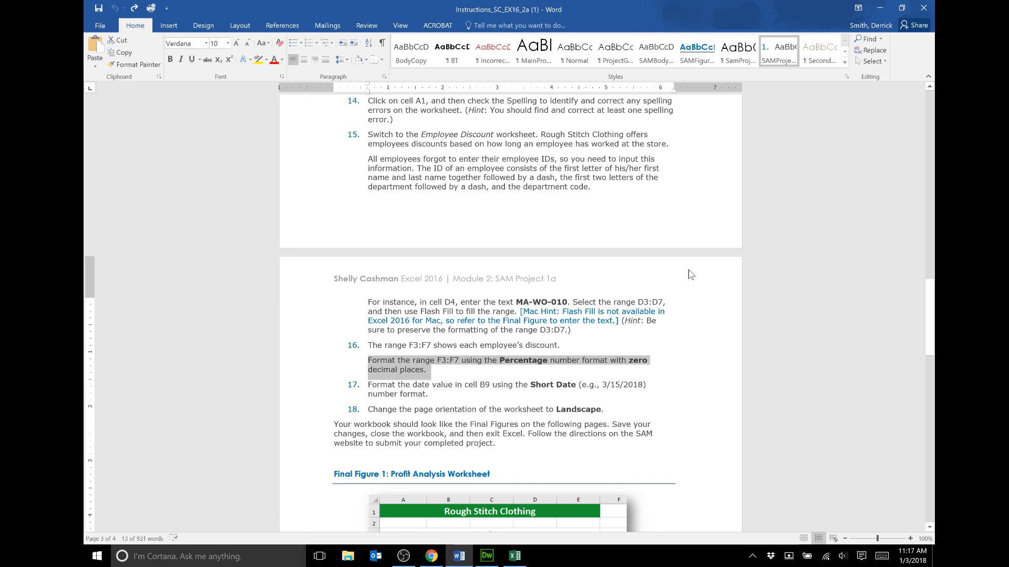
Switch to Excel, undo the accidental drag from cell F3, and format the range F3:F7 as Percentage with zero decimal places
click(515, 556)
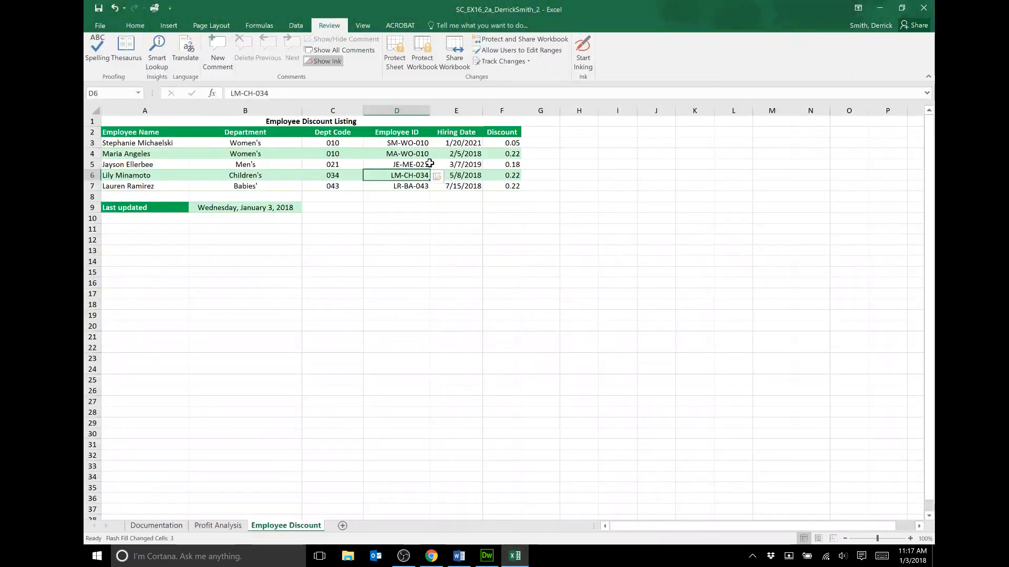
click(508, 142)
drag(508, 148, 500, 230)
click(114, 8)
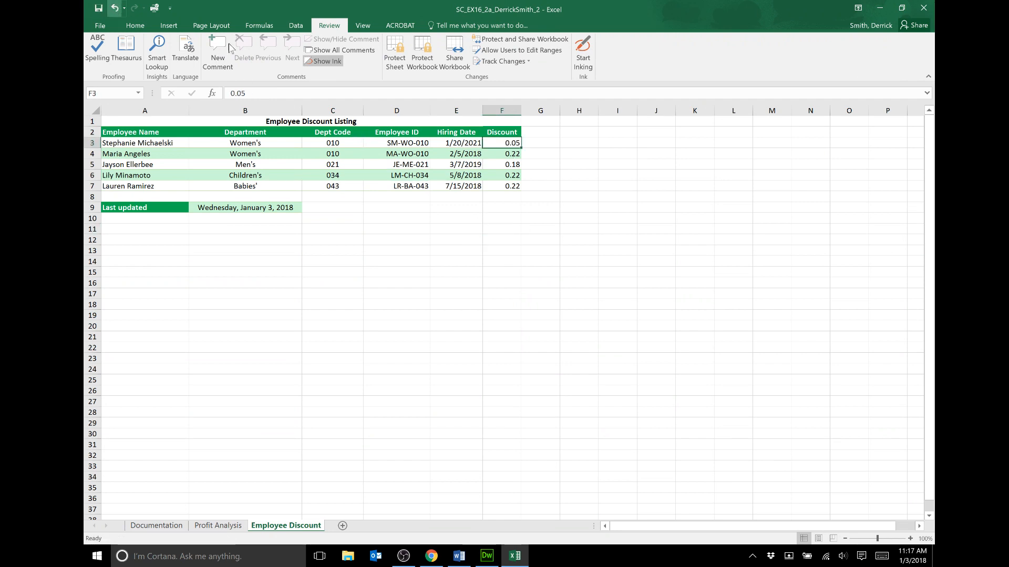
drag(500, 143, 508, 185)
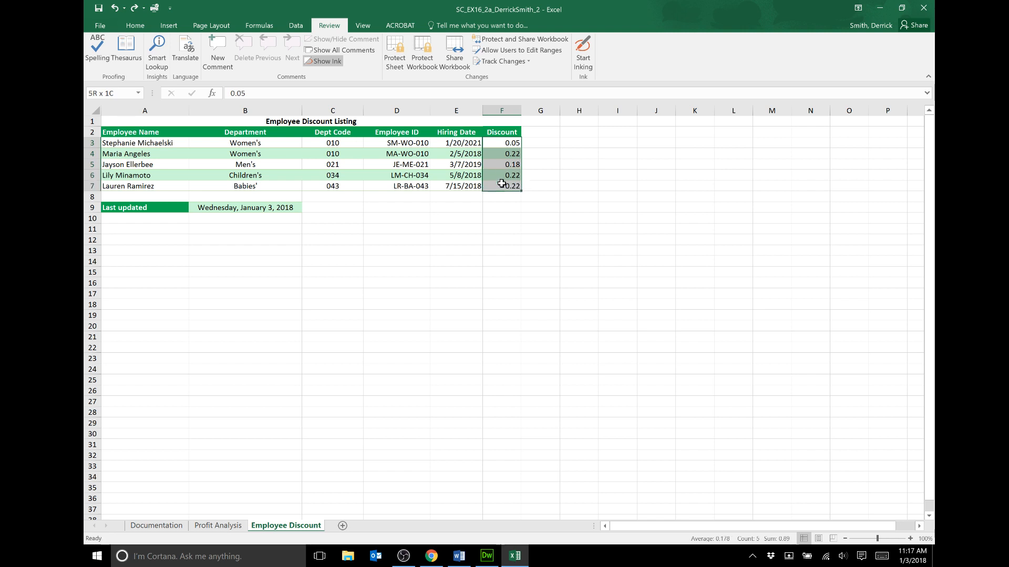
click(132, 26)
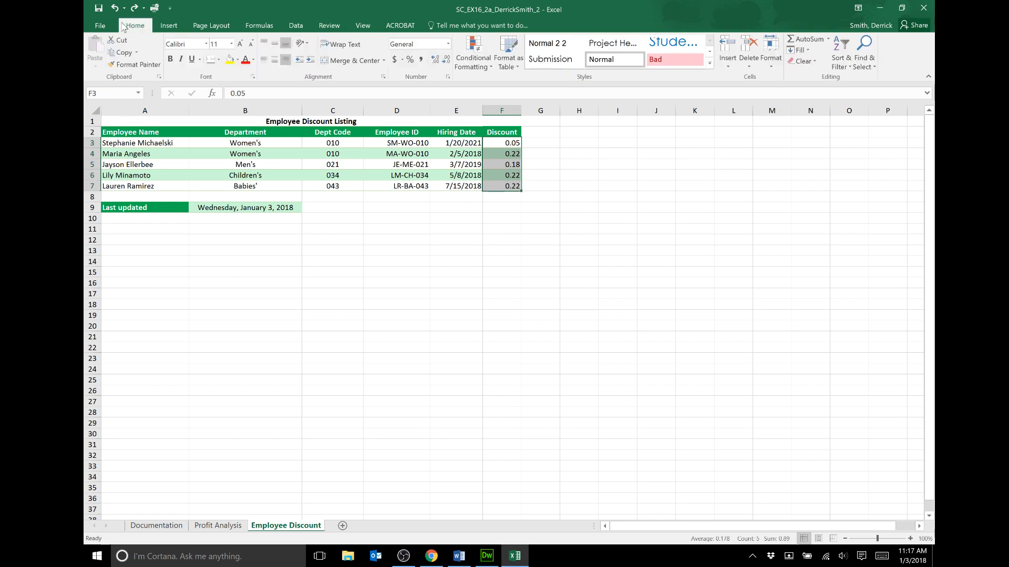
click(410, 60)
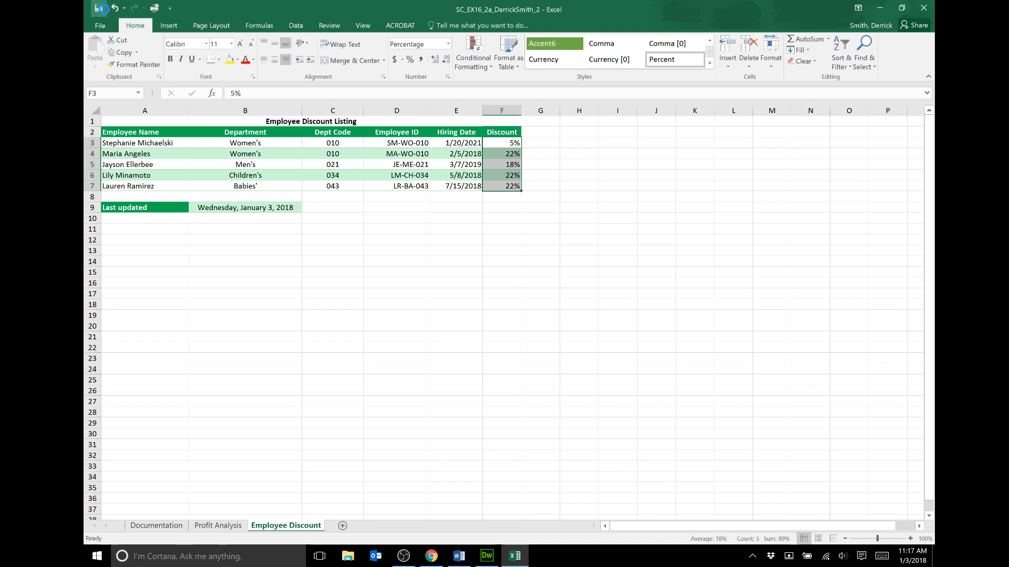
Switch to the Word instructions and highlight step 17 on the date format of cell B9
click(459, 556)
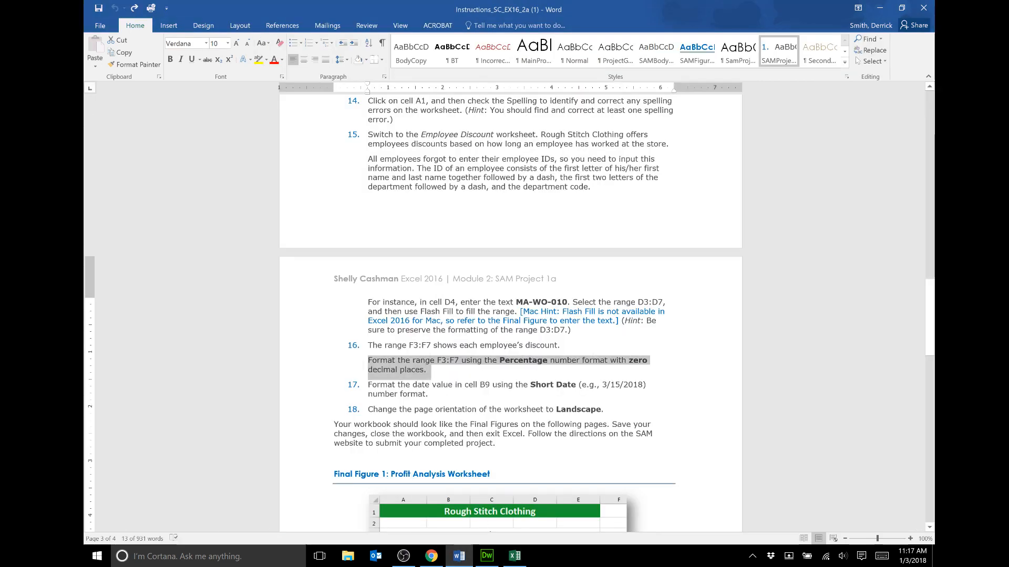
click(369, 385)
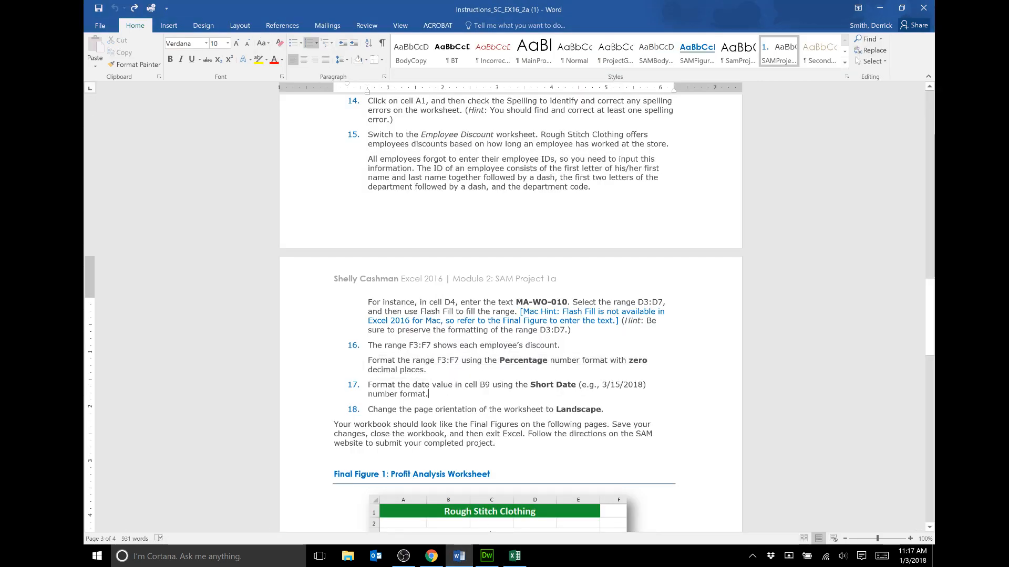
drag(369, 386, 431, 395)
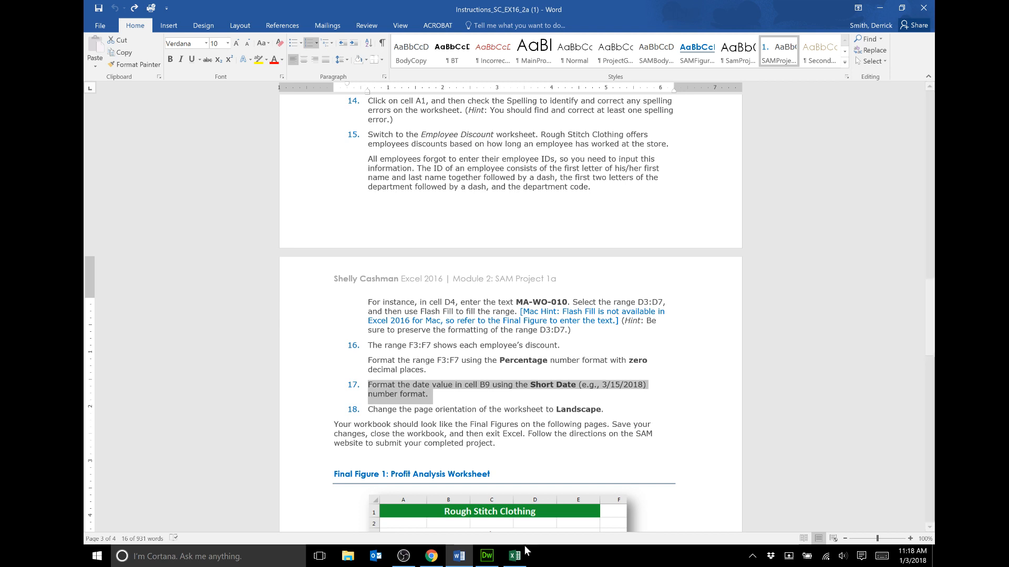
Switch to Excel and format the date in cell B9 with the short date type *3/14/2012
click(517, 560)
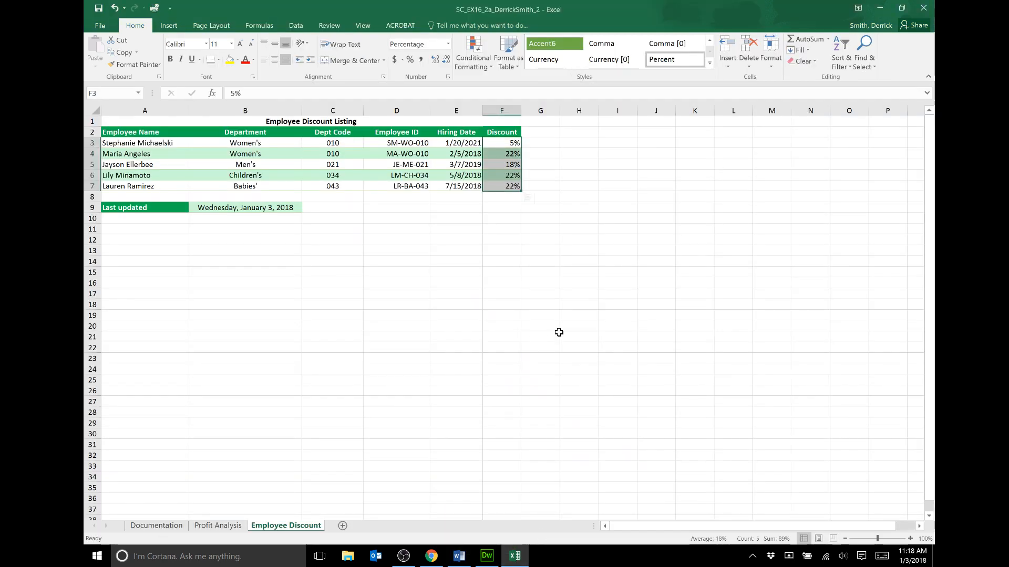
click(273, 212)
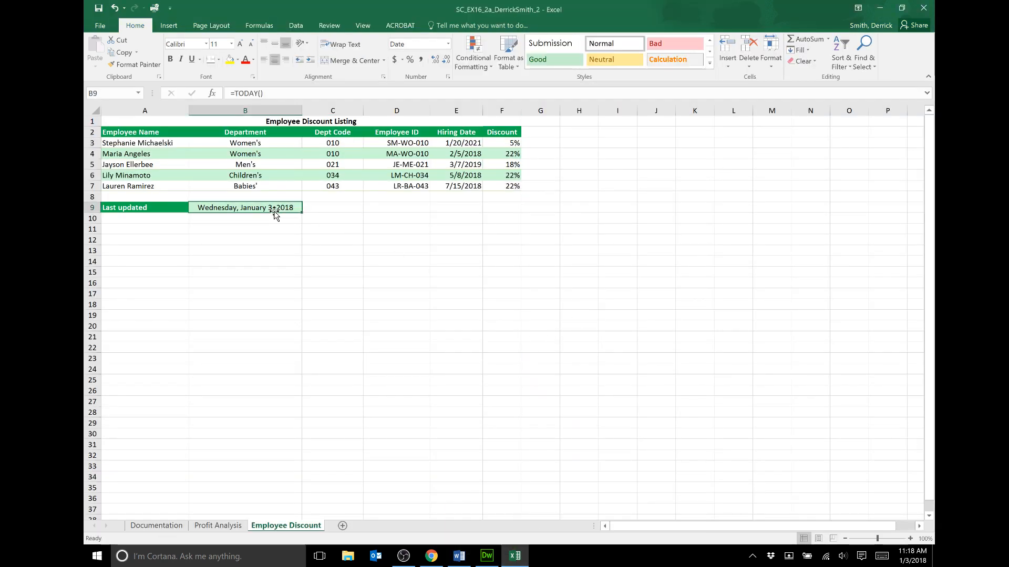
right_click(279, 207)
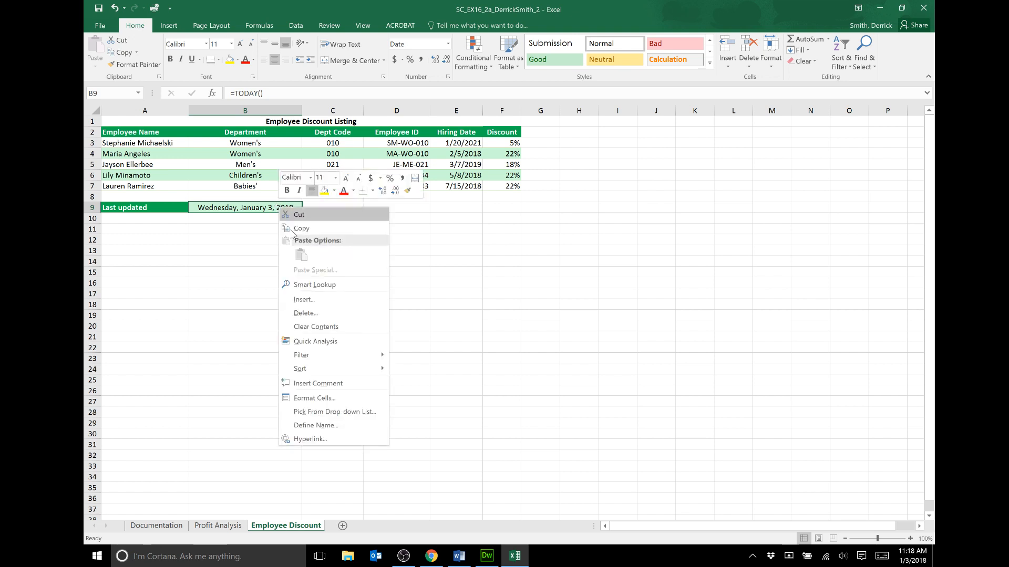
click(326, 398)
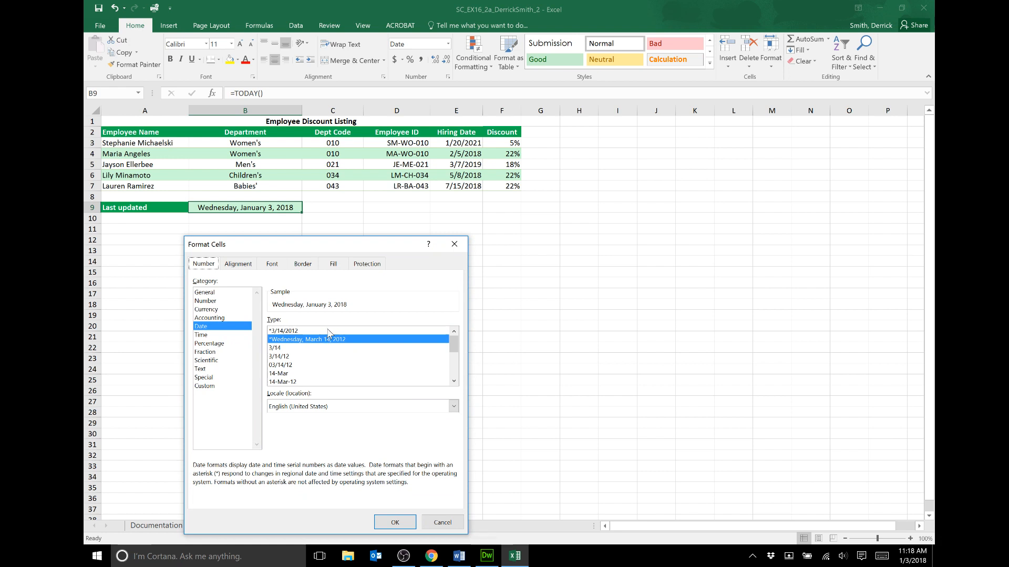
click(325, 333)
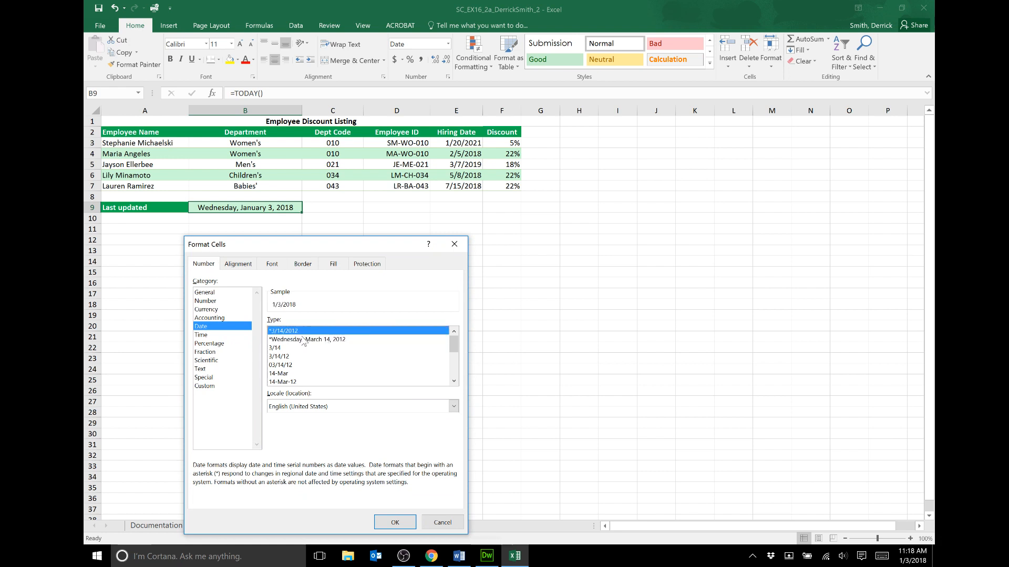
click(395, 523)
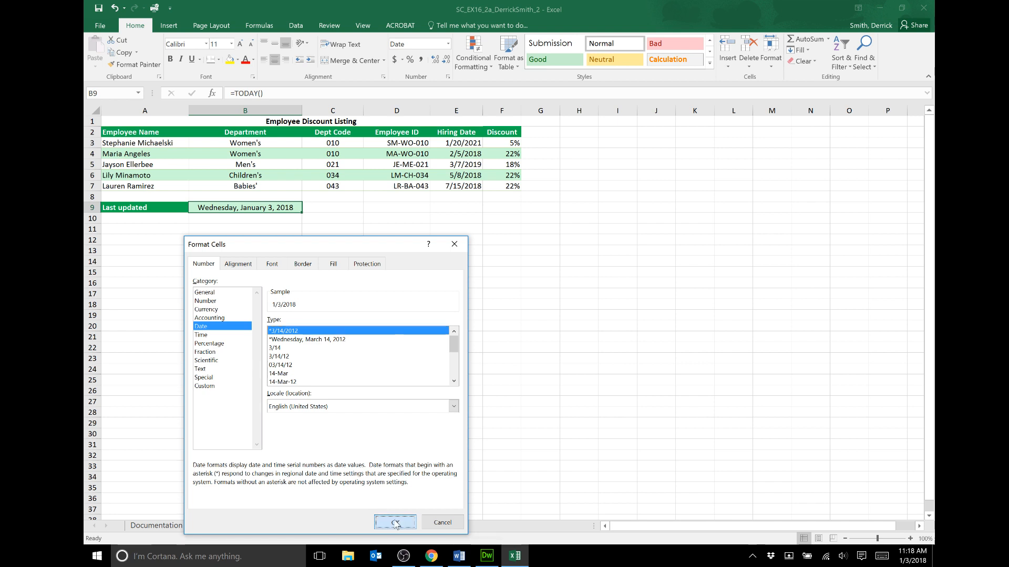
Switch to the Word instructions, highlight step 18 on page orientation, and look at the Final Figure 1 example
click(459, 556)
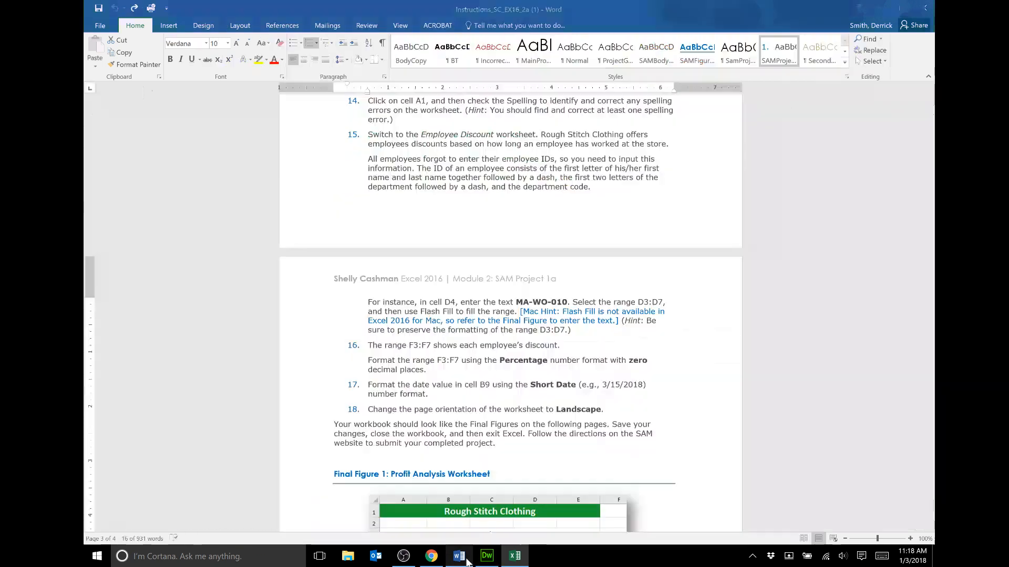
click(424, 409)
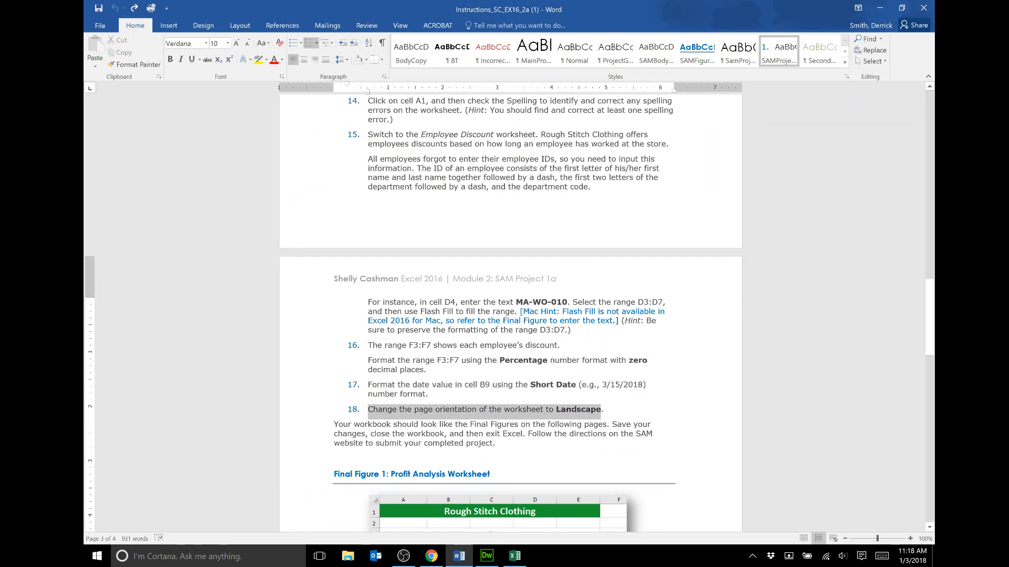
scroll(510, 315, down, 5)
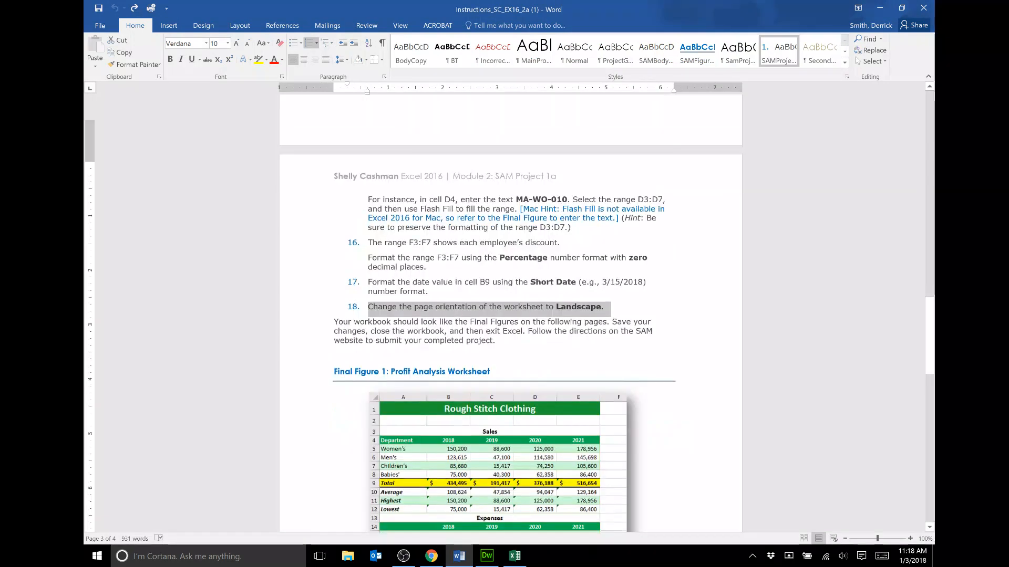
scroll(510, 316, down, 3)
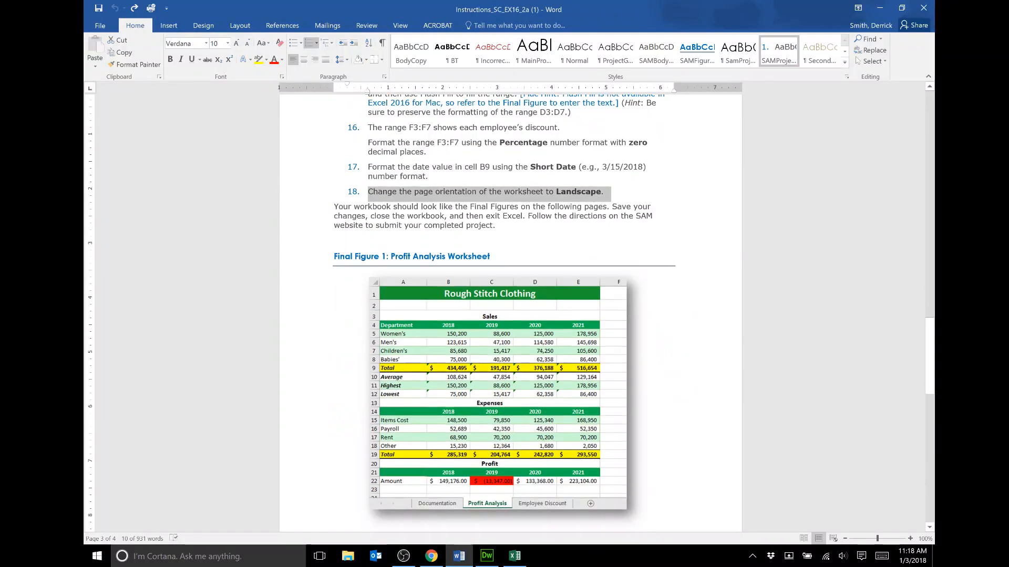
Switch to Excel and change the page orientation of the Employee Discount worksheet to Landscape
click(515, 557)
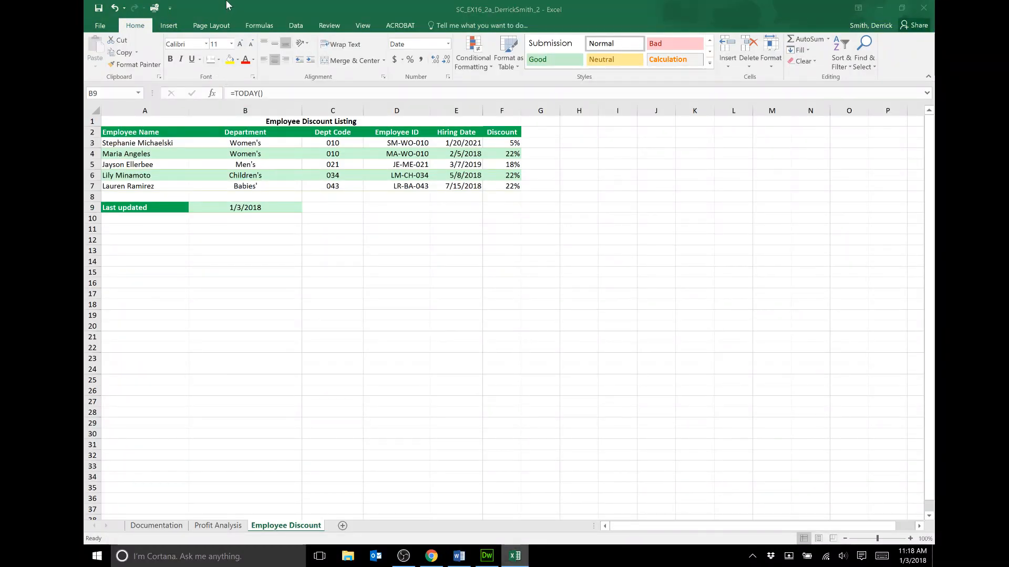
click(220, 32)
click(215, 26)
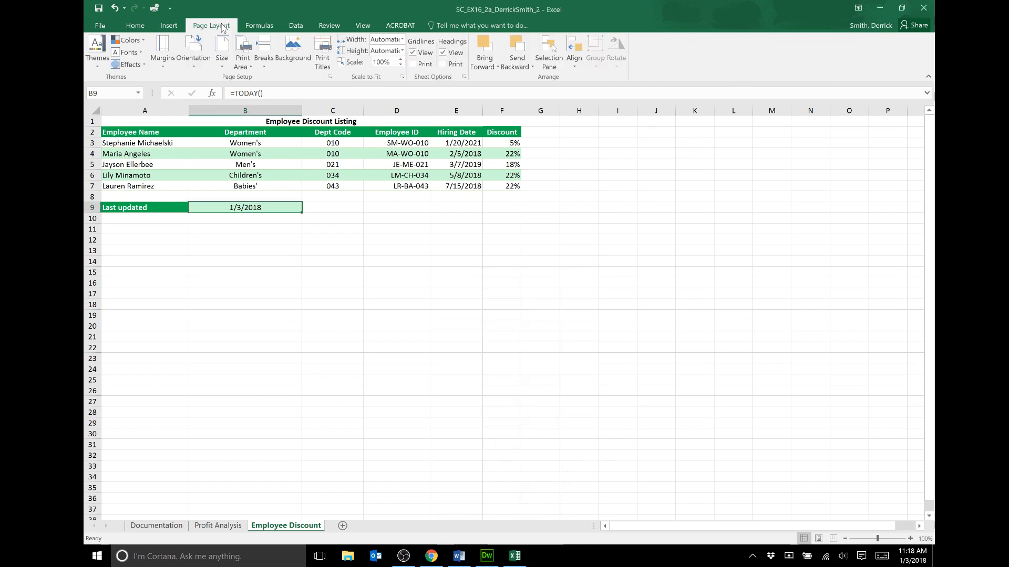
click(191, 48)
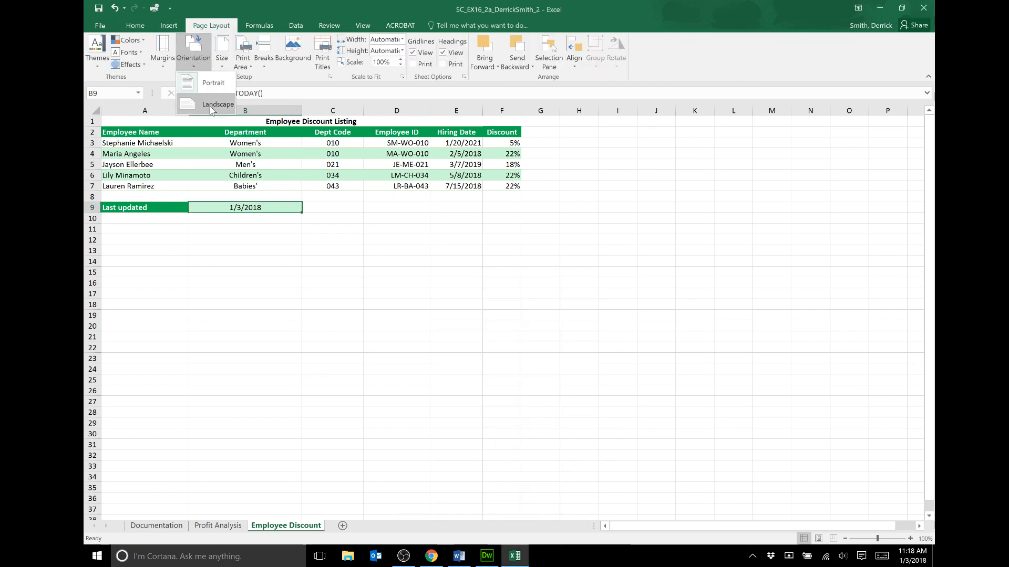
click(210, 106)
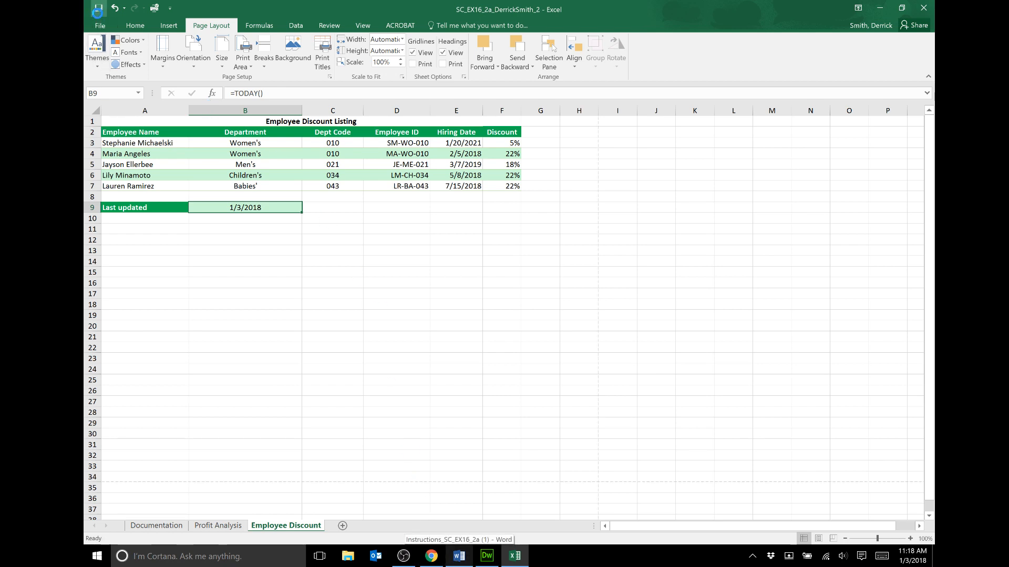
Switch to the Word instructions and examine the closing directions and the Final Figure 1 and Final Figure 2 examples
click(458, 557)
scroll(439, 197, down, 3)
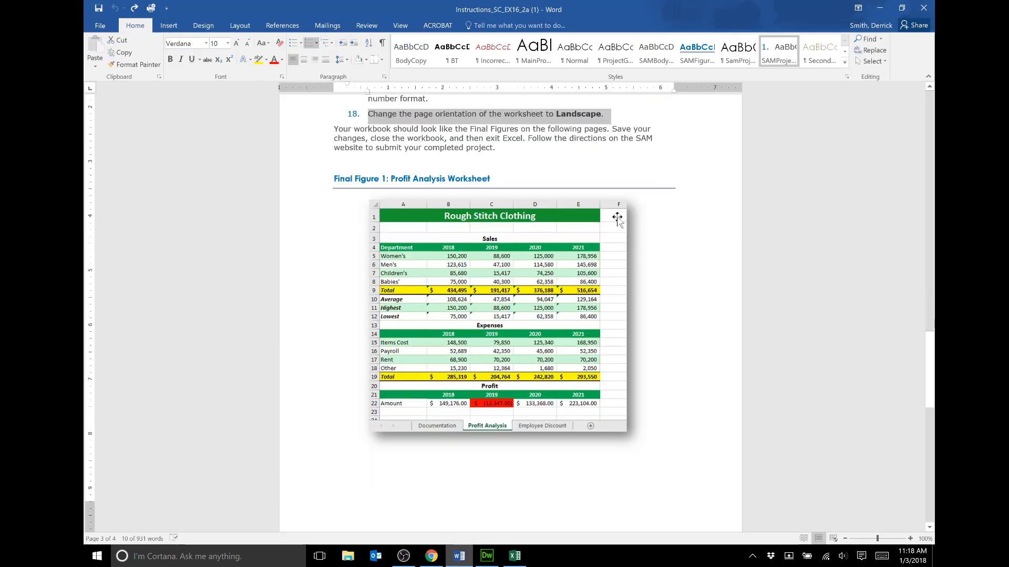
scroll(510, 314, down, 8)
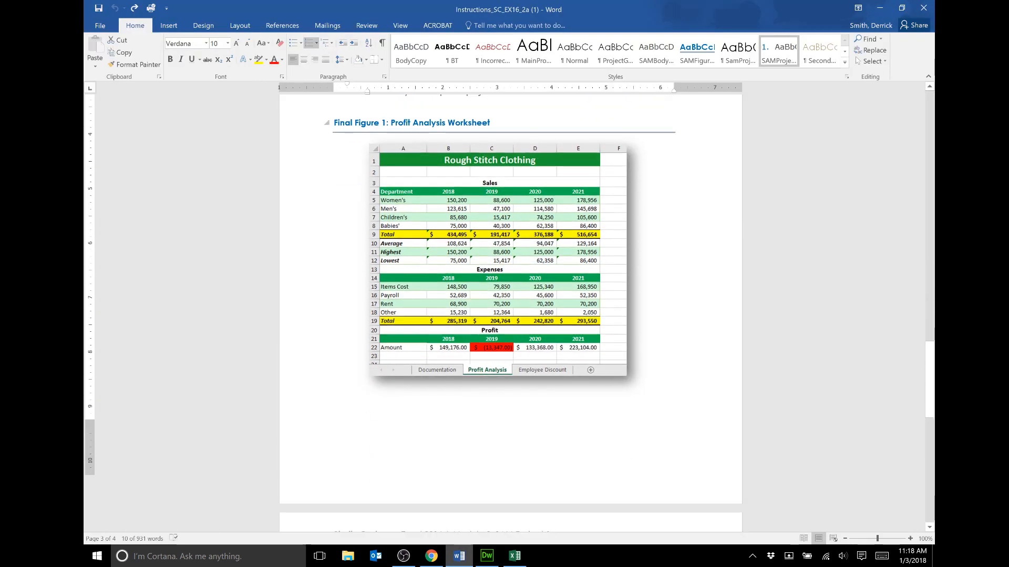
scroll(510, 313, down, 5)
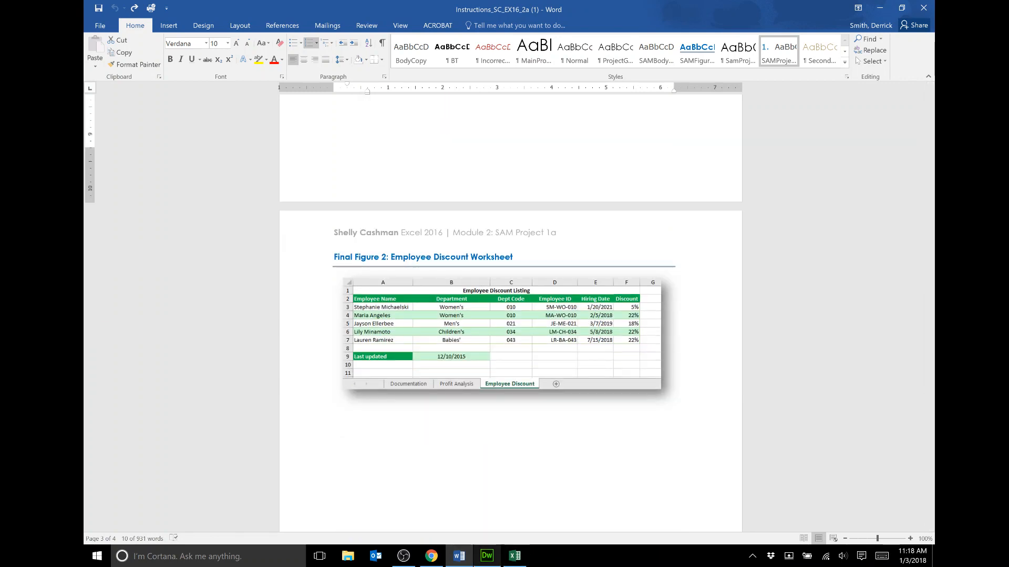
Switch to Excel, save the completed project workbook, and close it
click(515, 556)
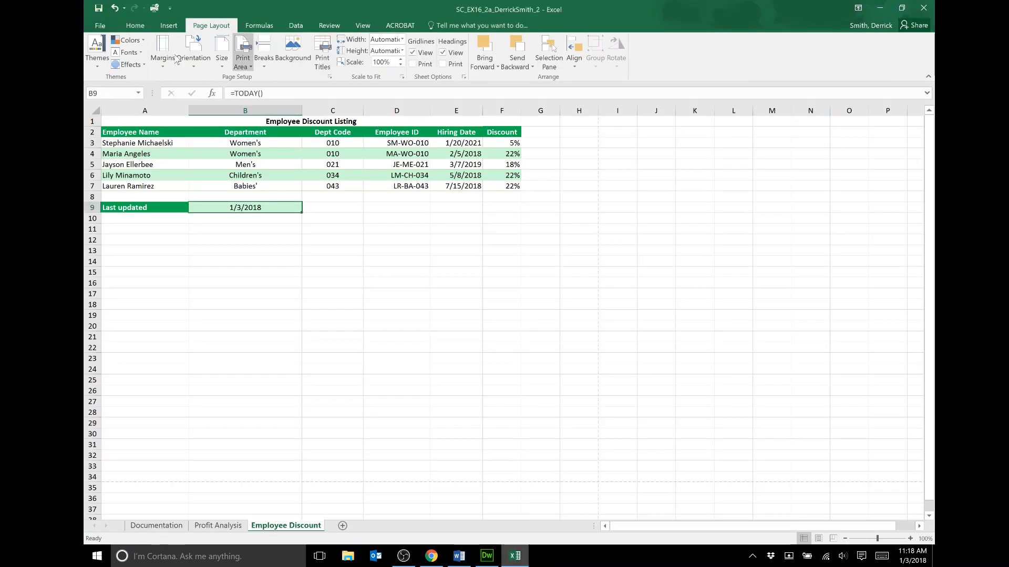
click(98, 7)
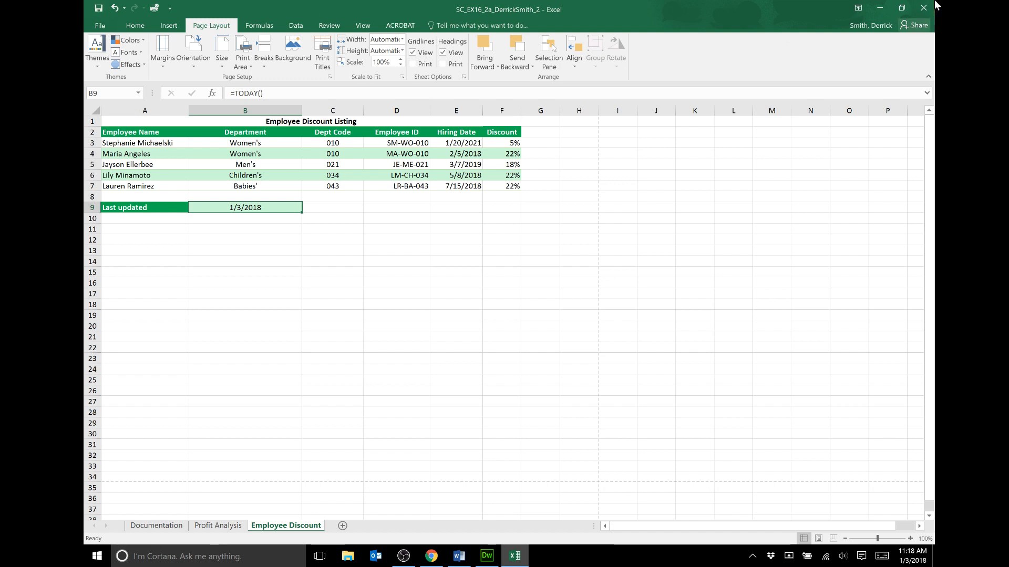
click(923, 7)
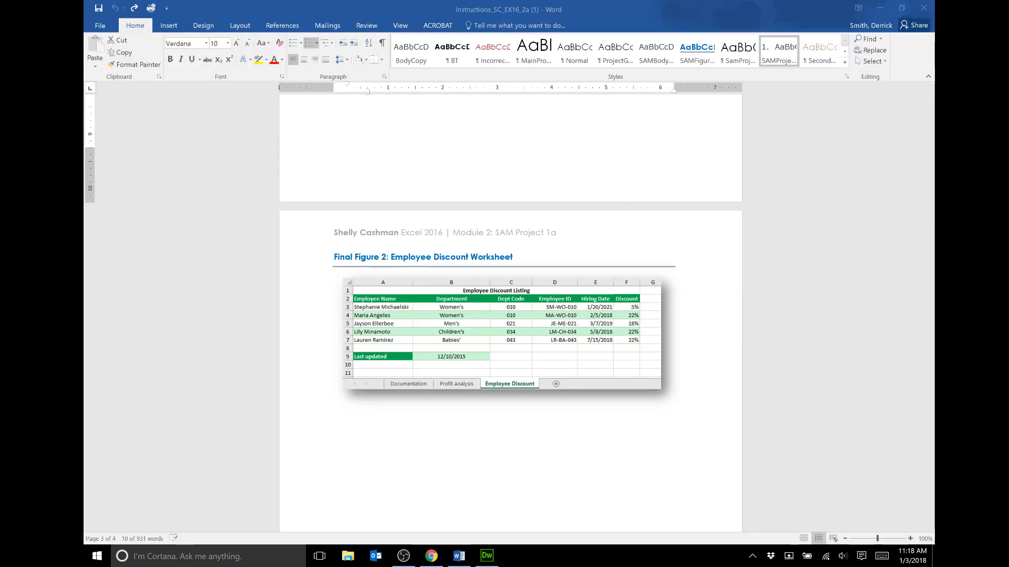
Switch to the SAM page in Chrome, start choosing the upload file, and open the Office 2016 Projects folder on drive E:
click(431, 556)
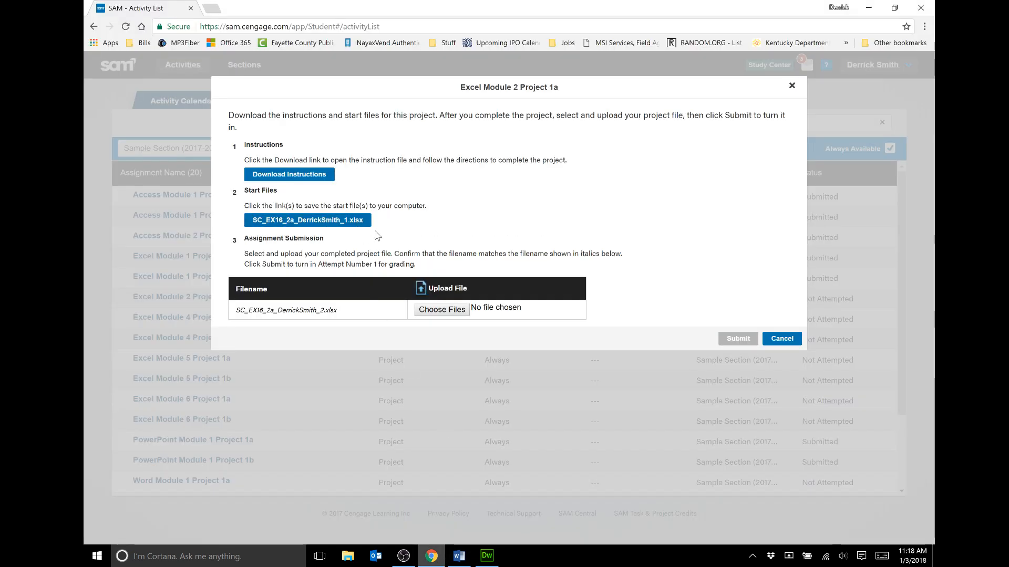
click(449, 311)
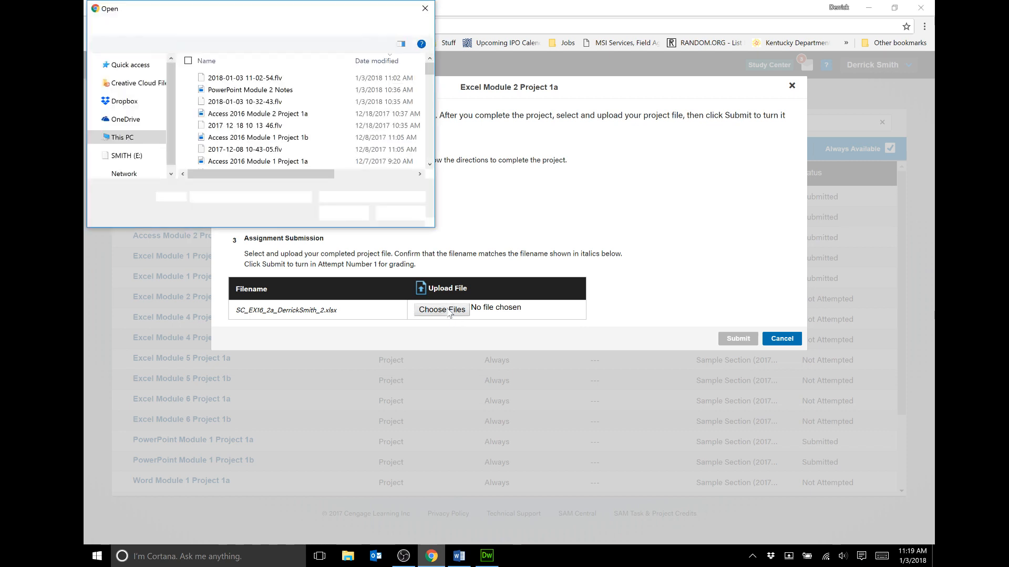
scroll(139, 149, down, 1)
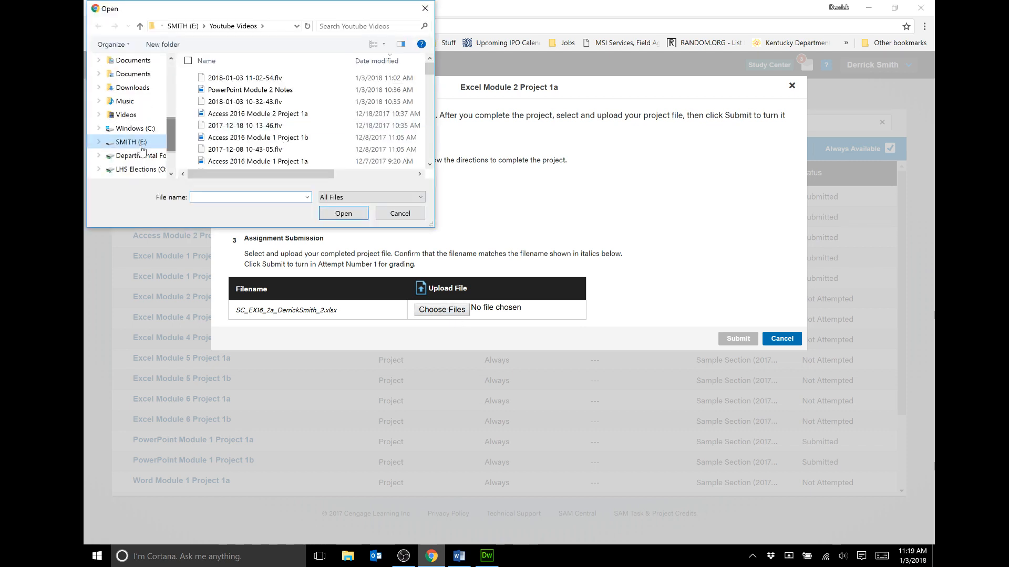
click(151, 141)
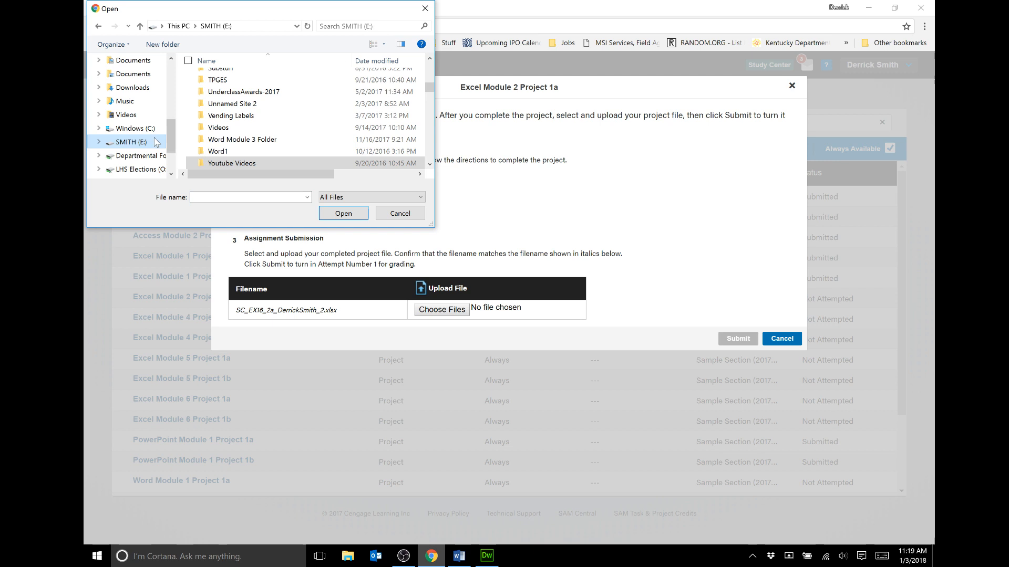
click(245, 129)
scroll(246, 129, down, 4)
scroll(252, 127, down, 5)
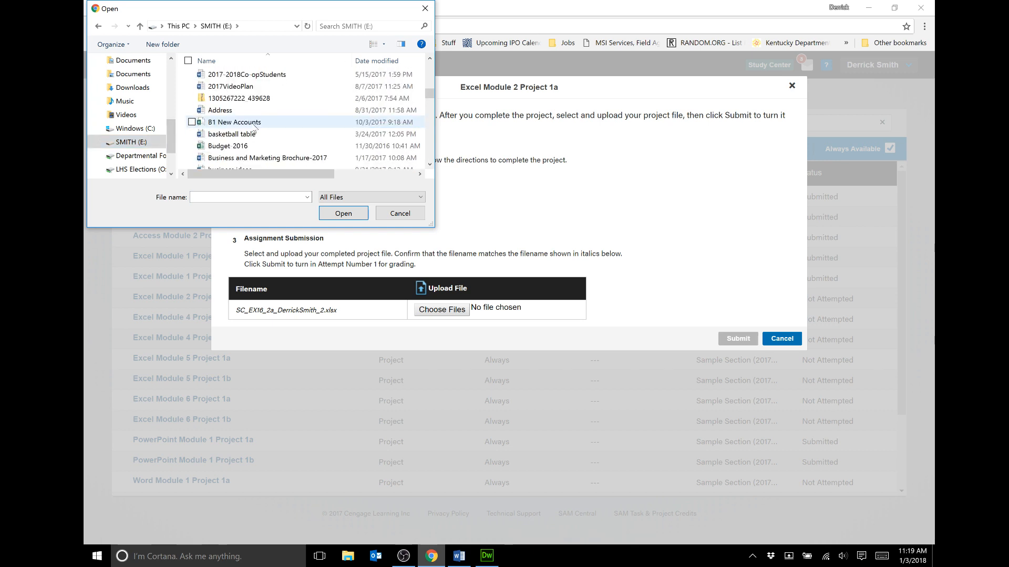
scroll(258, 126, up, 5)
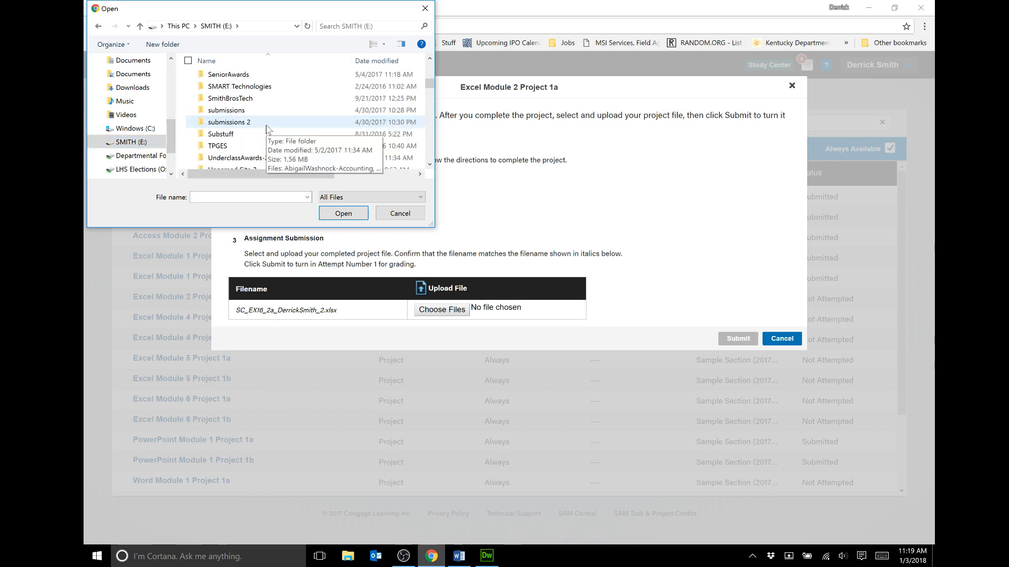
click(261, 110)
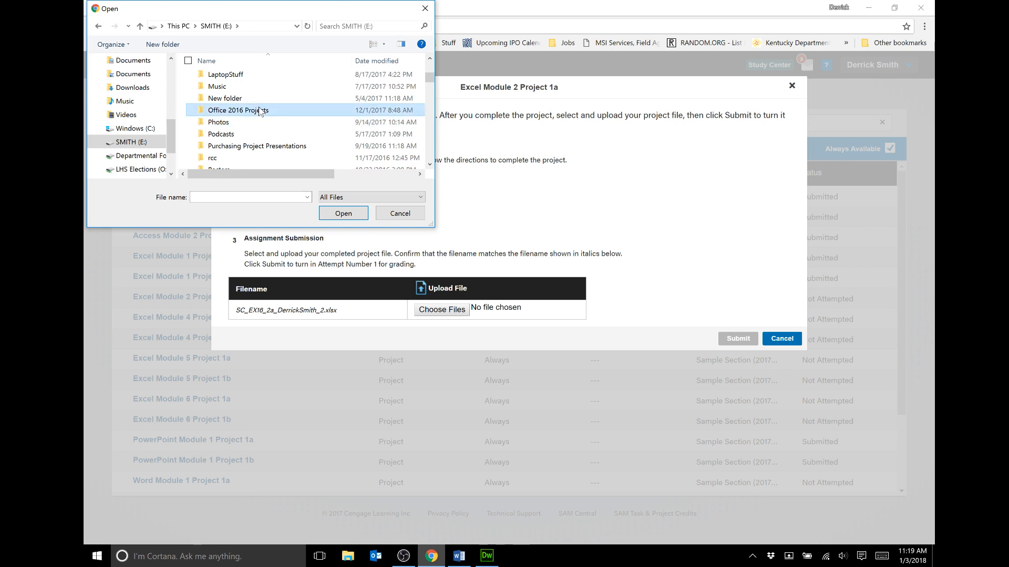
double_click(260, 111)
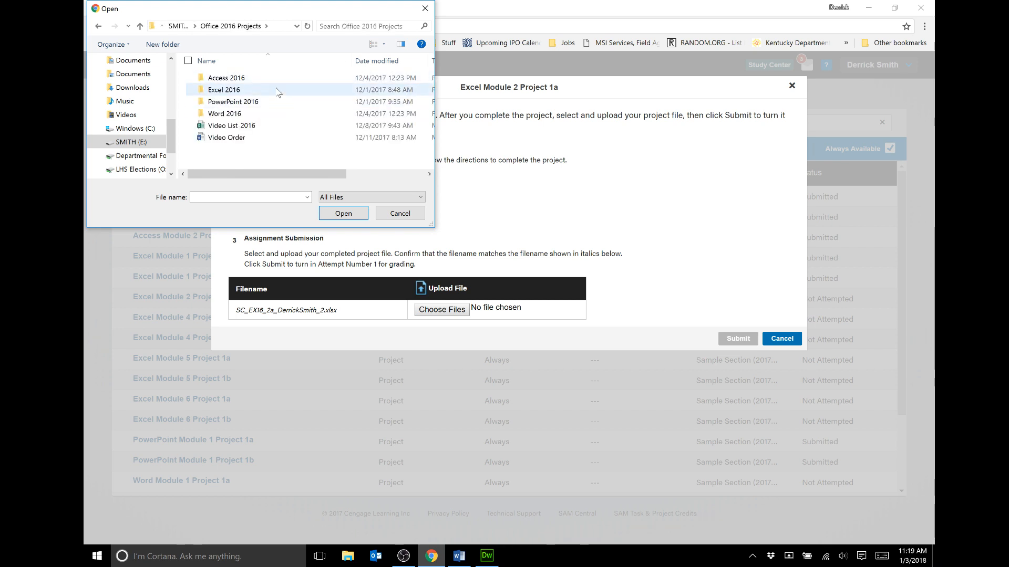
Attach the SC_EX16_2a project workbook from Excel 2016 > Excel 2016 Module 2, submit the assignment, and close the confirmation
click(278, 92)
double_click(279, 93)
click(279, 93)
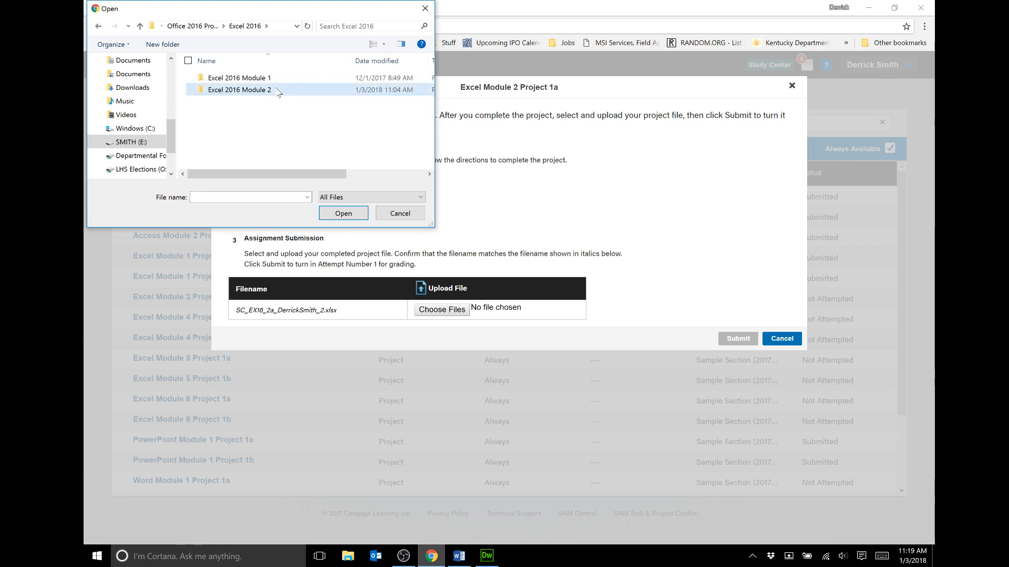
double_click(279, 90)
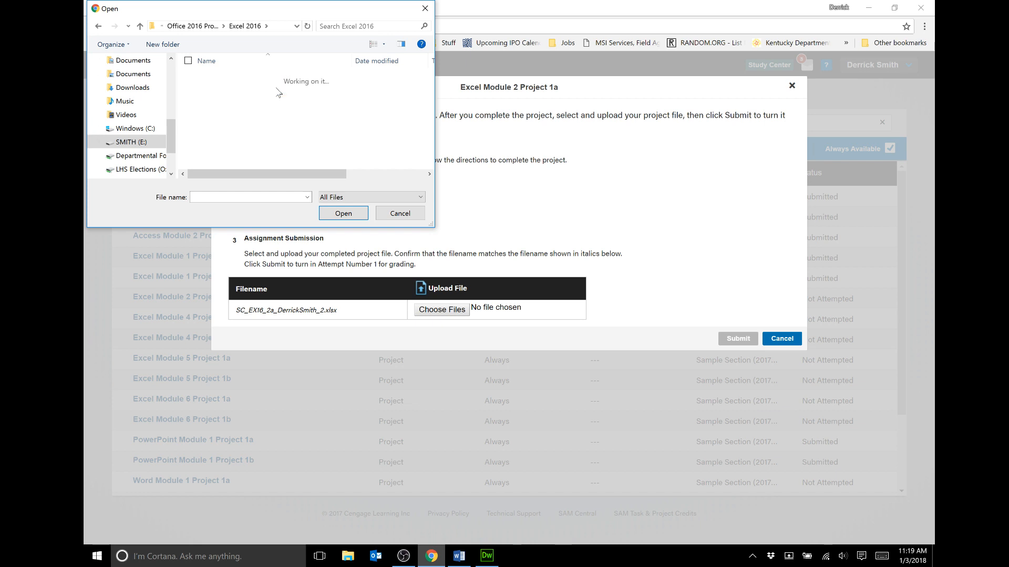
click(276, 78)
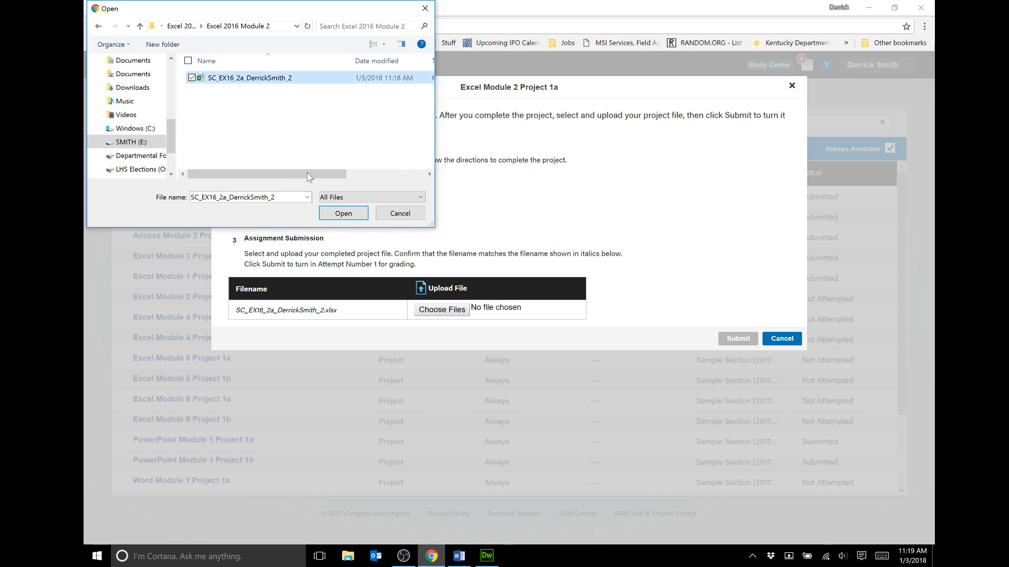
click(343, 213)
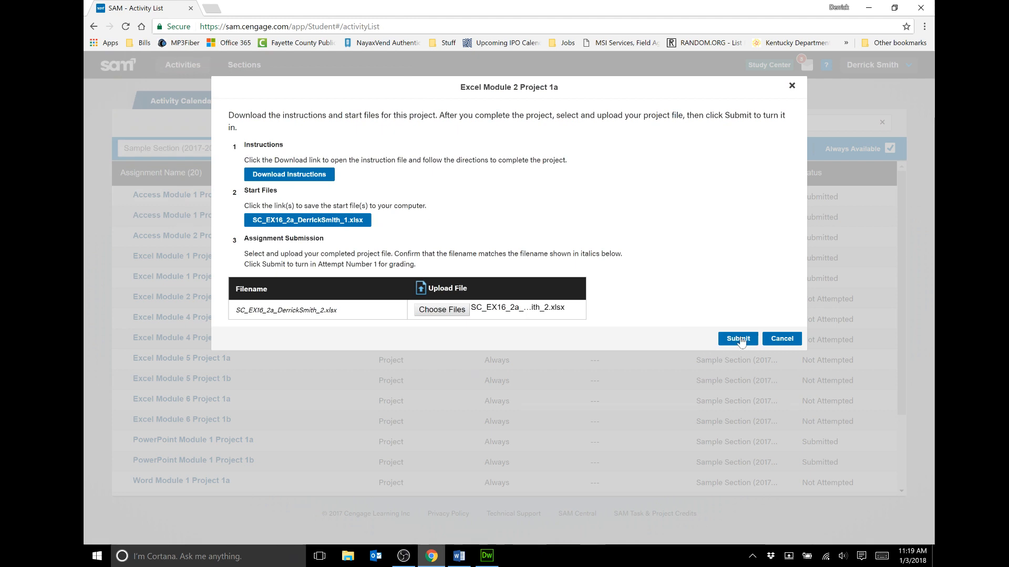
click(738, 339)
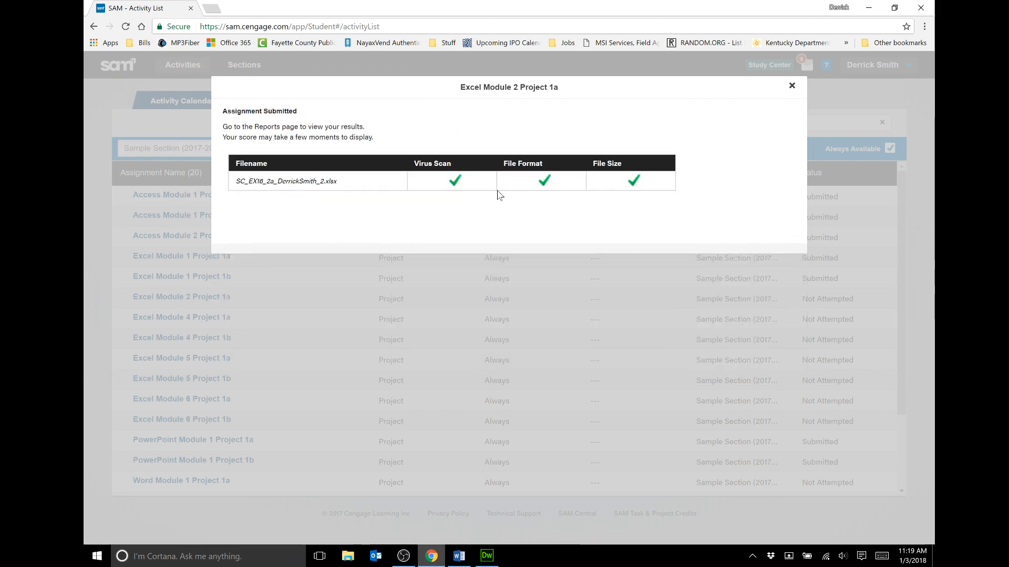
click(792, 86)
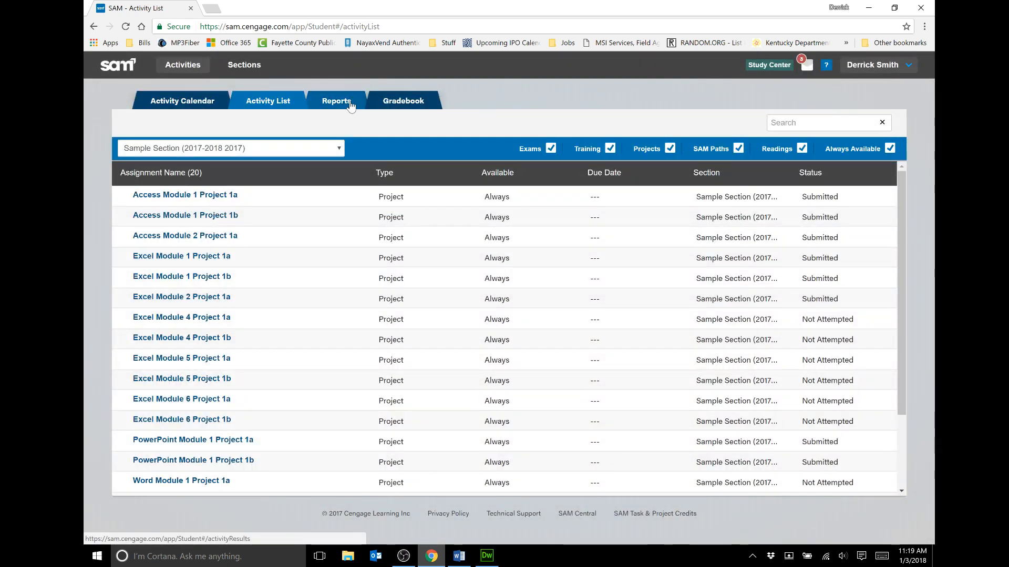
Download the Excel Module 2 Project 1a report from the SAM Reports page and open it in Excel
click(351, 104)
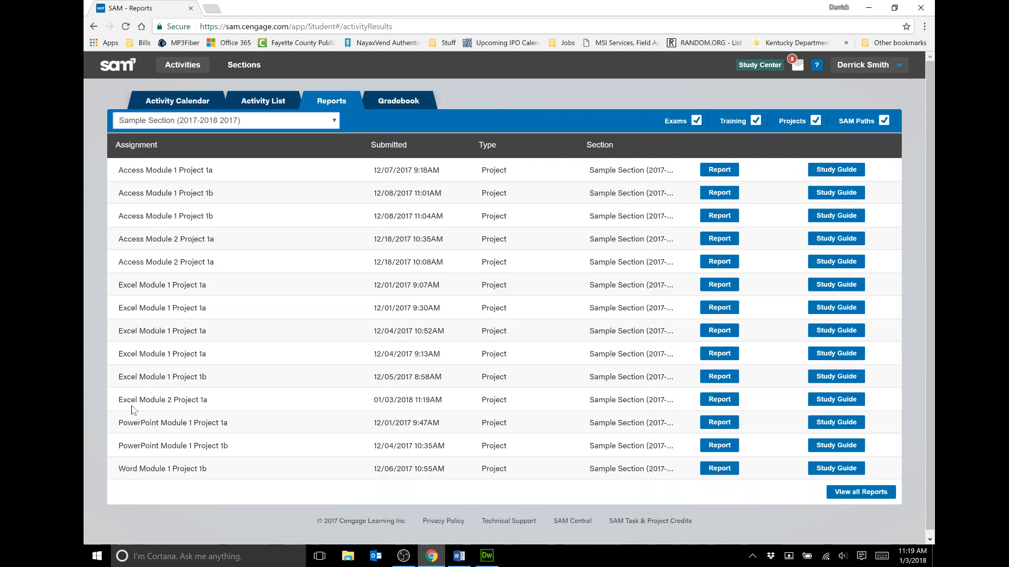
click(720, 402)
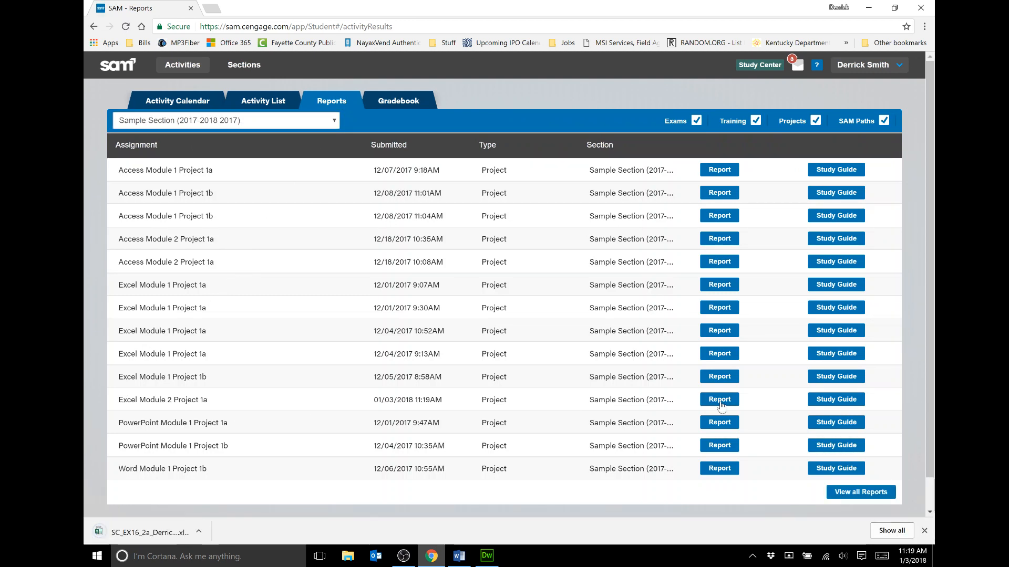
click(152, 531)
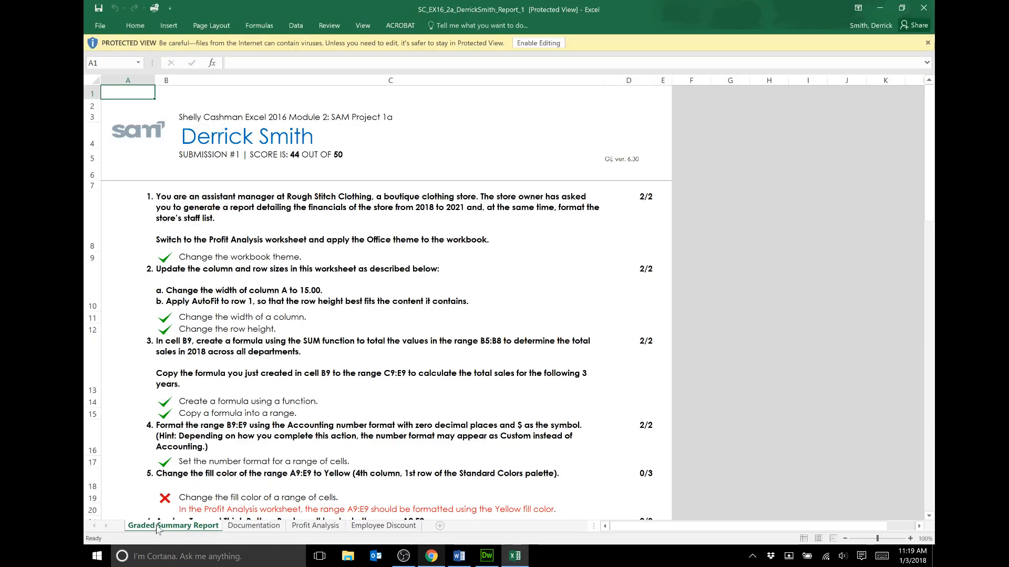
Examine the Graded Summary Report for missed items and select the feedback on the yellow fill color for range A9:E9
scroll(290, 292, down, 3)
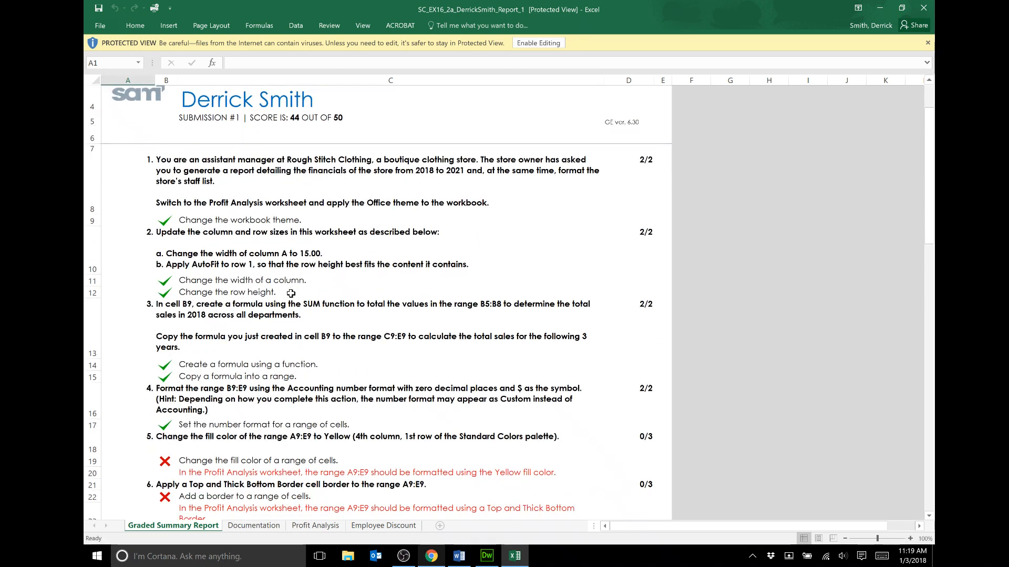
scroll(290, 293, down, 2)
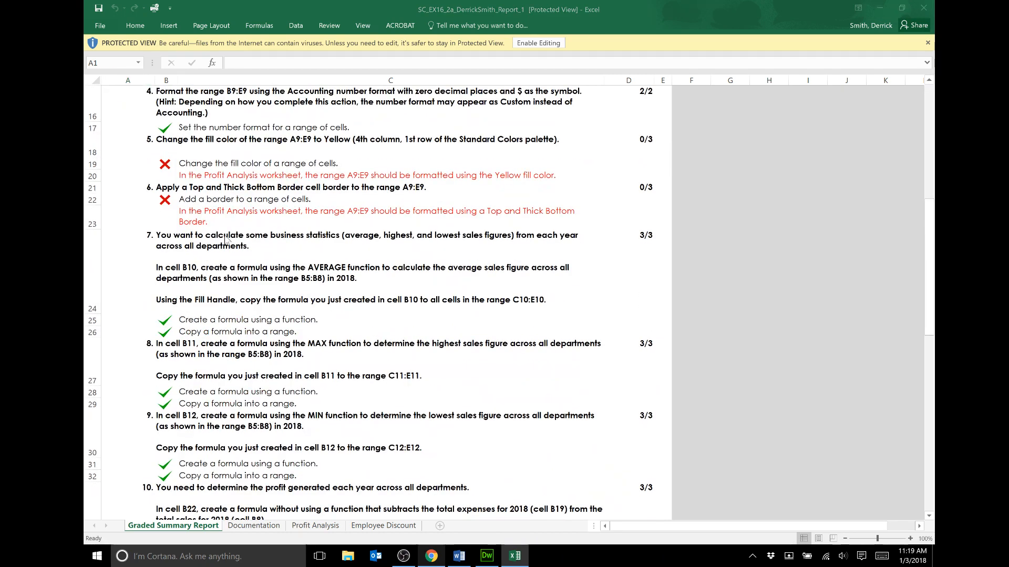
scroll(278, 247, up, 1)
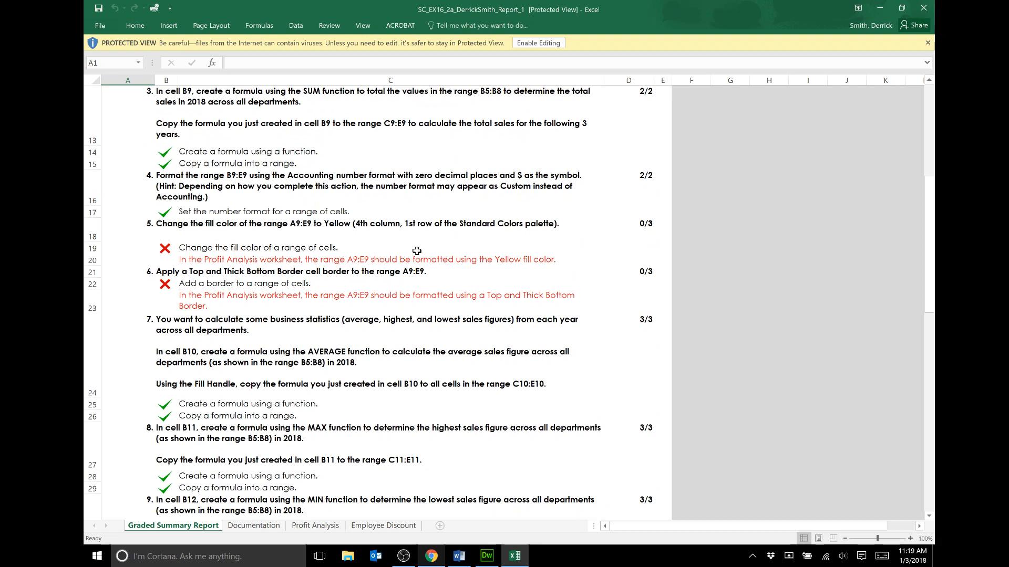
click(277, 262)
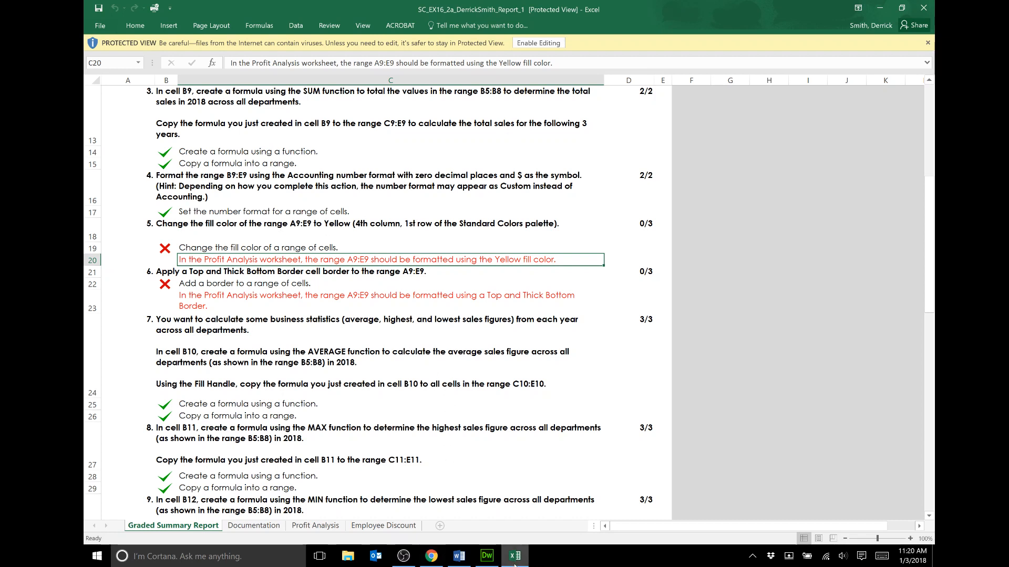
Enable editing of the report, switch to File Explorer, and open Office 2016 Projects > Excel 2016 > Excel 2016 Module 2 on drive E:
click(349, 561)
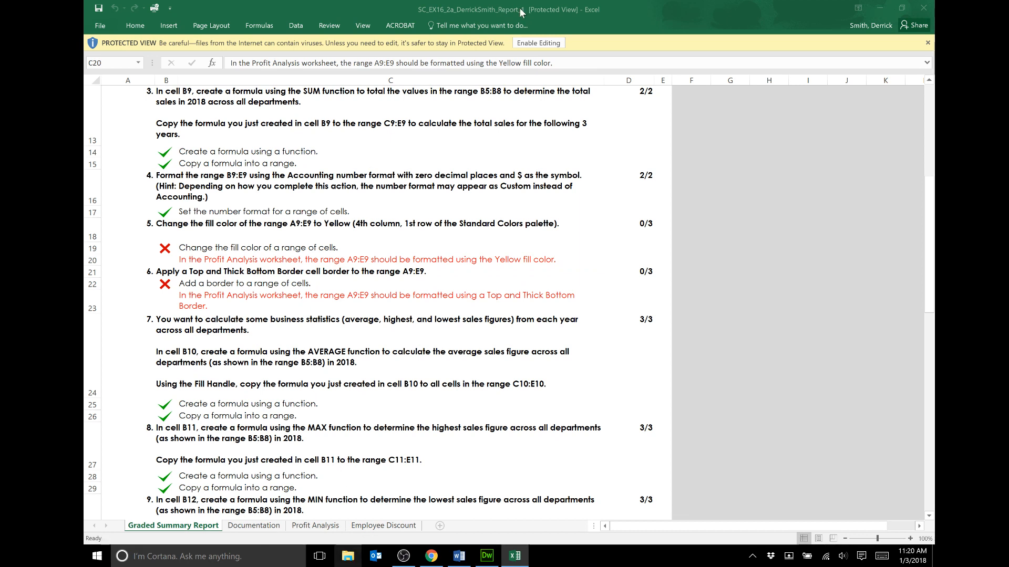
click(532, 44)
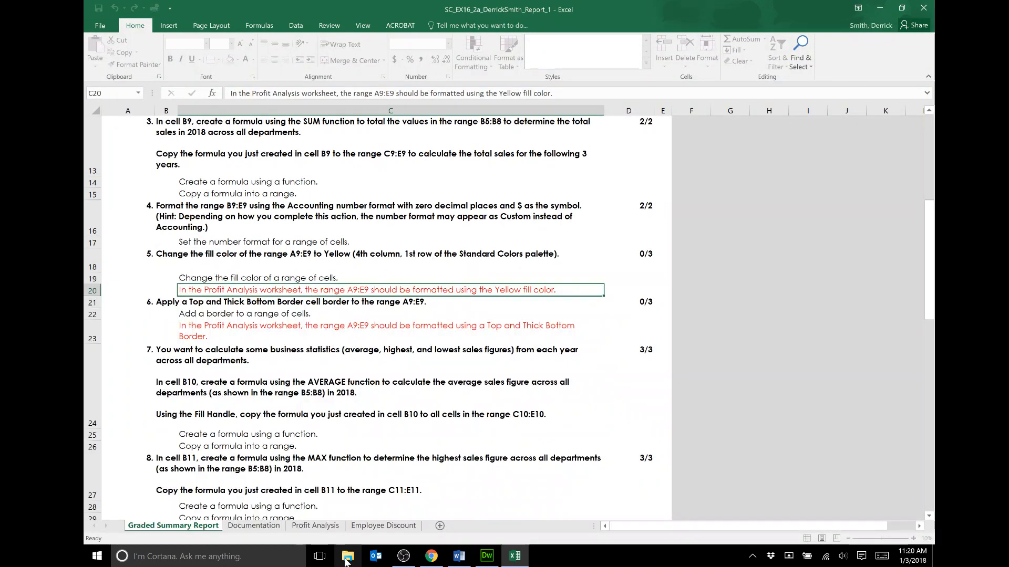
click(346, 560)
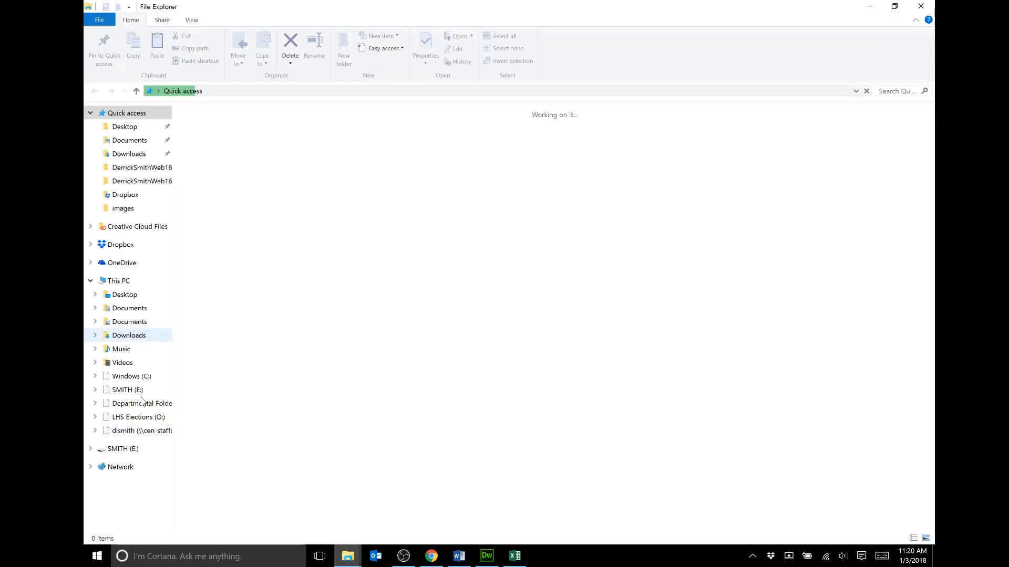
click(127, 448)
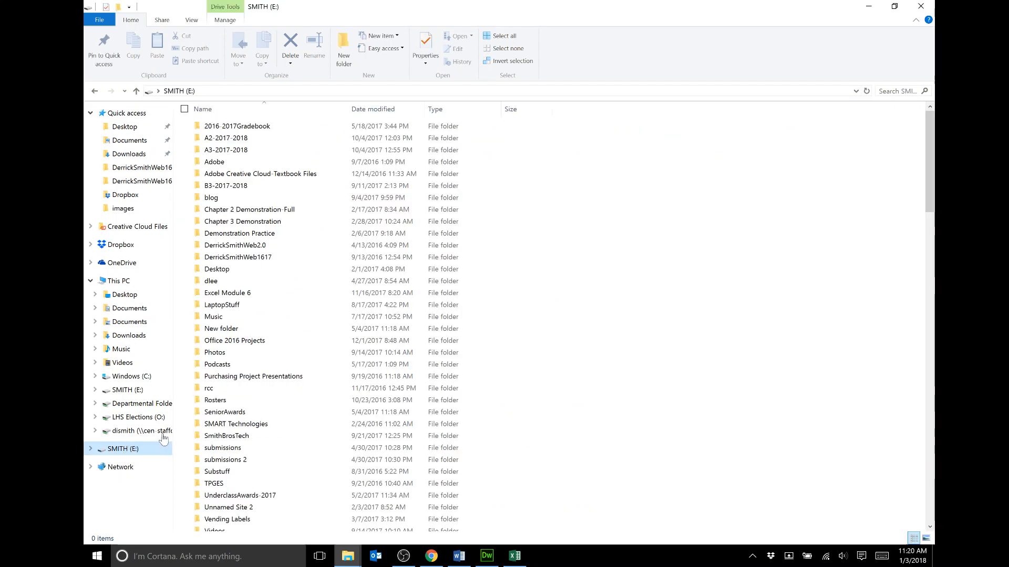
scroll(326, 325, down, 1)
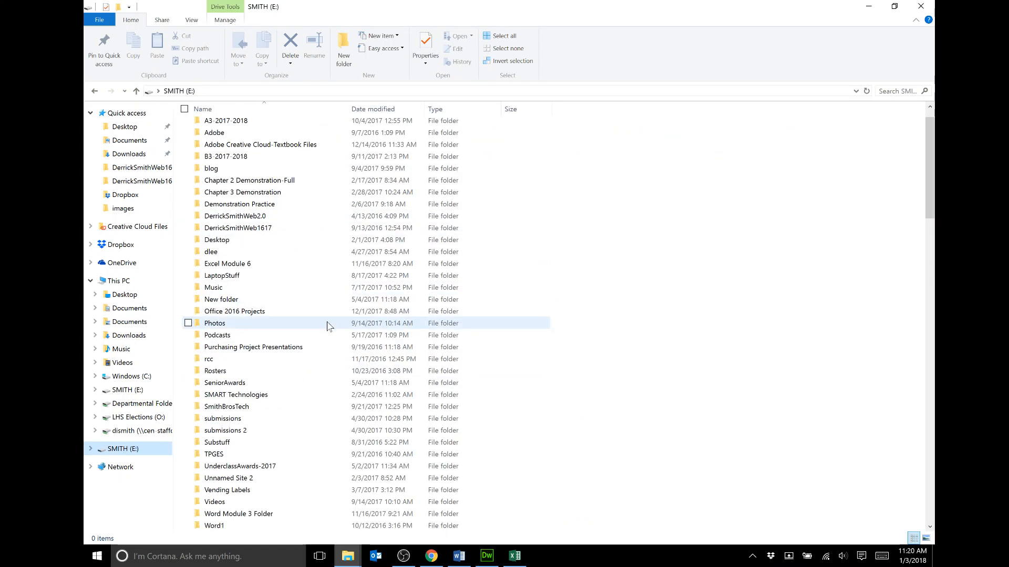
double_click(307, 315)
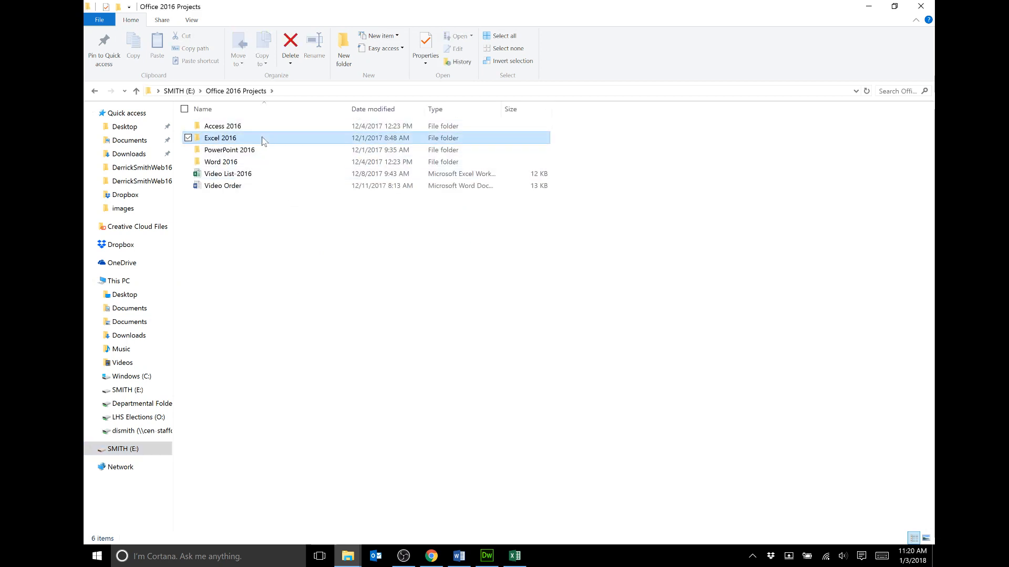
double_click(263, 139)
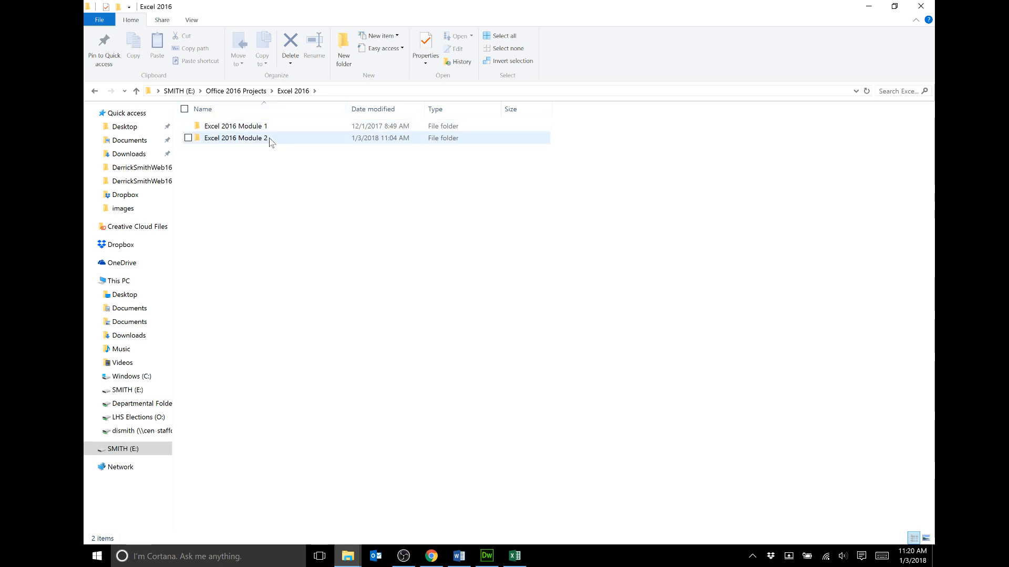
double_click(269, 138)
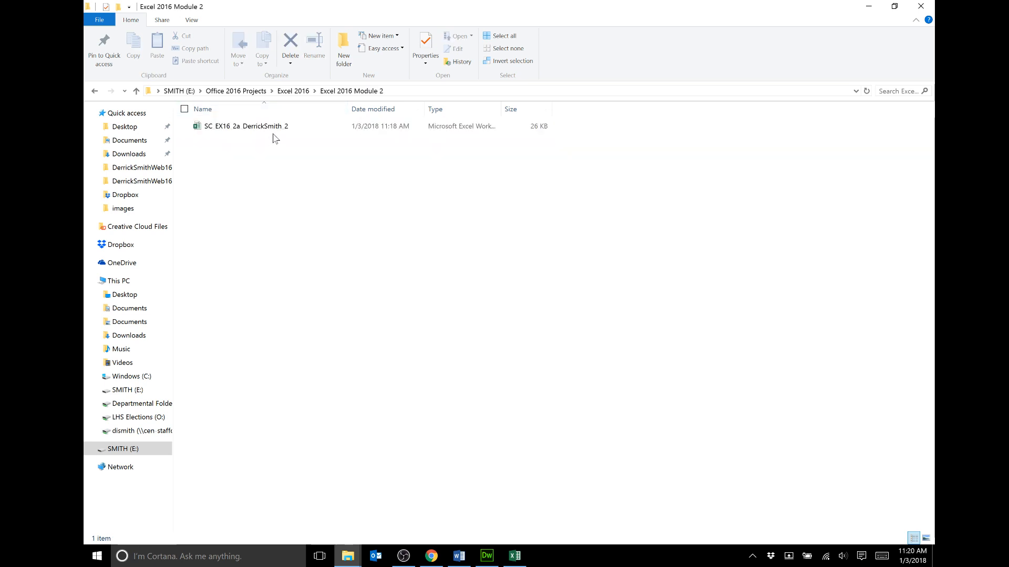
Open the SC_EX16_2a project workbook and go to the Total label in cell A9 of the Profit Analysis sheet
double_click(269, 129)
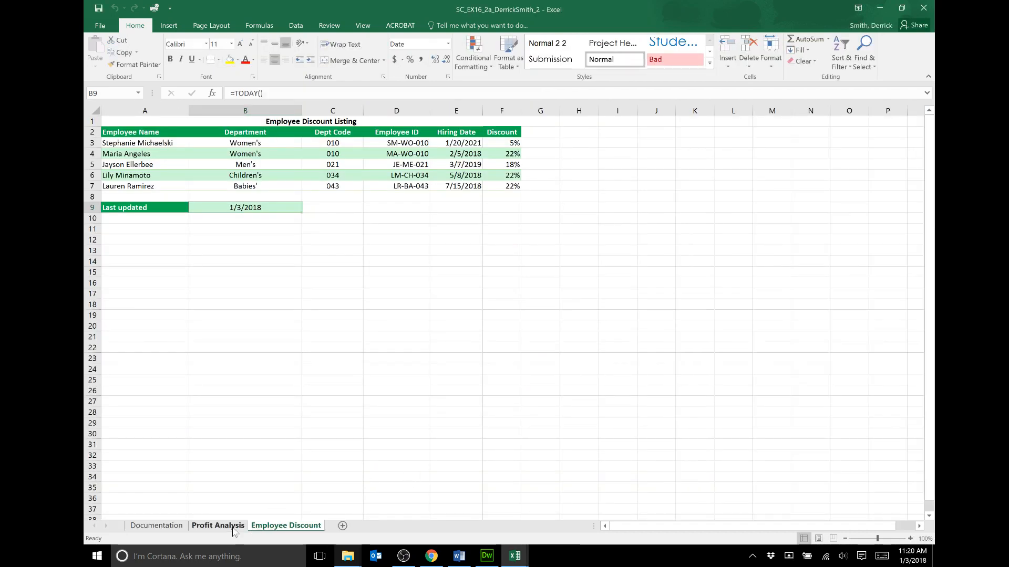
click(240, 525)
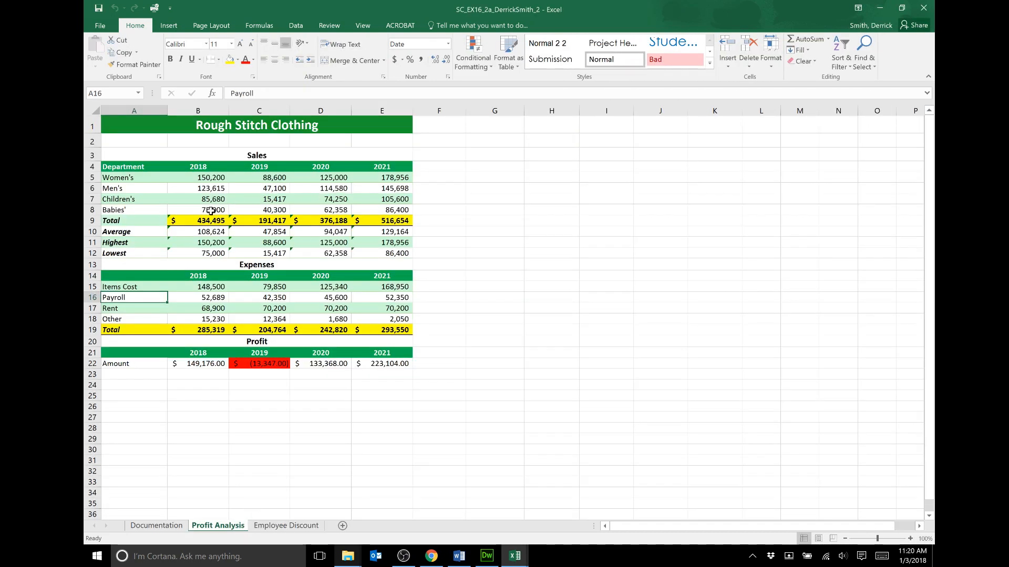
click(135, 222)
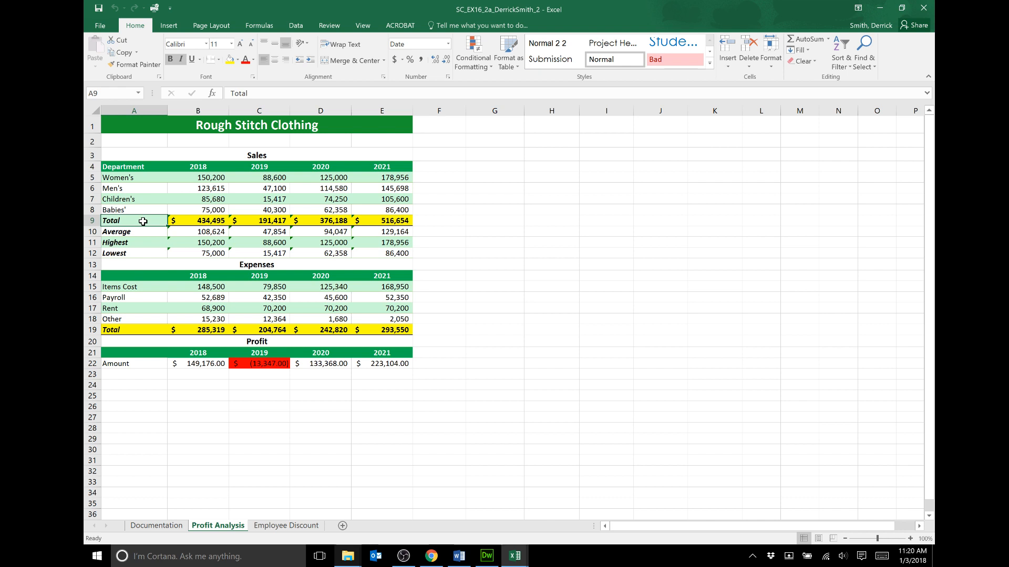
Try copying the formatting of cell B9 to A9 with Format Painter, and undo it
click(193, 220)
click(134, 64)
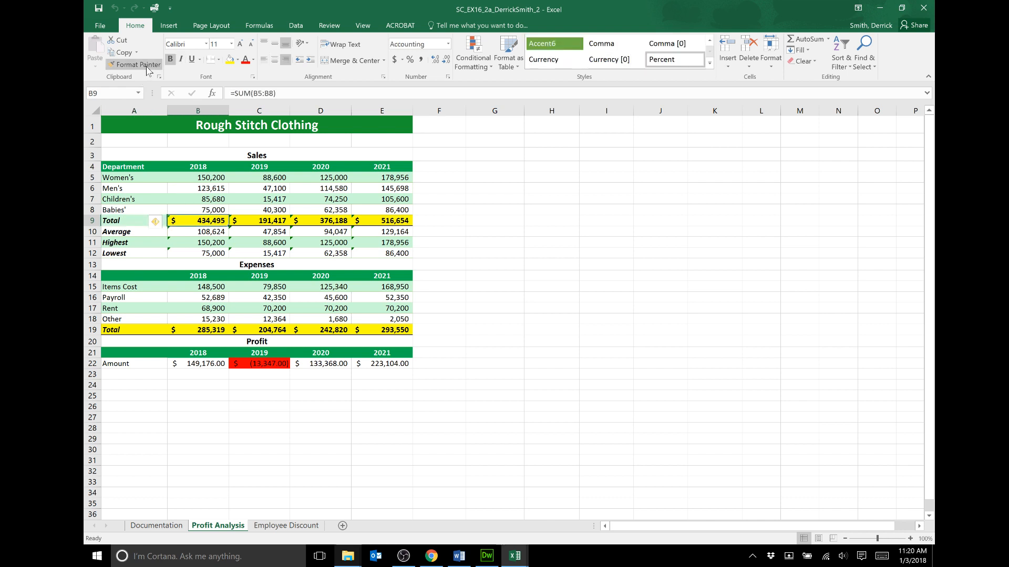
click(123, 220)
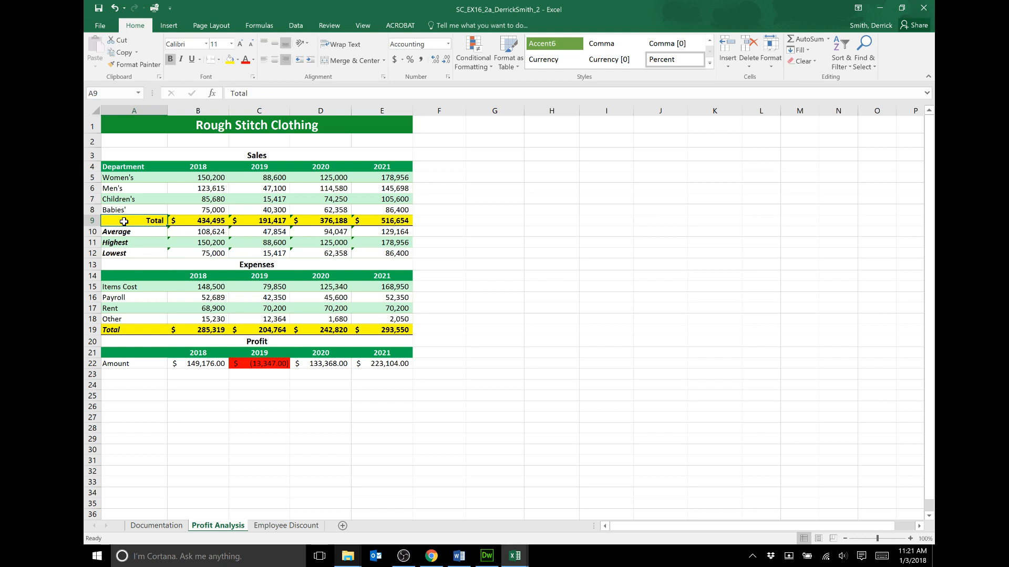
click(114, 8)
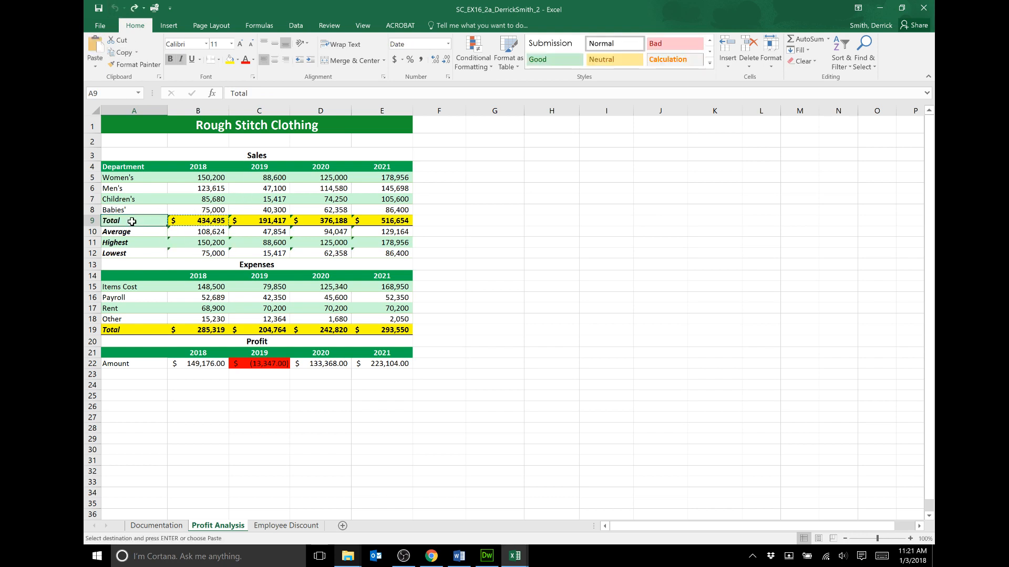
Fill the range A9:E9 with Yellow from the standard colors
drag(132, 221, 382, 223)
click(238, 60)
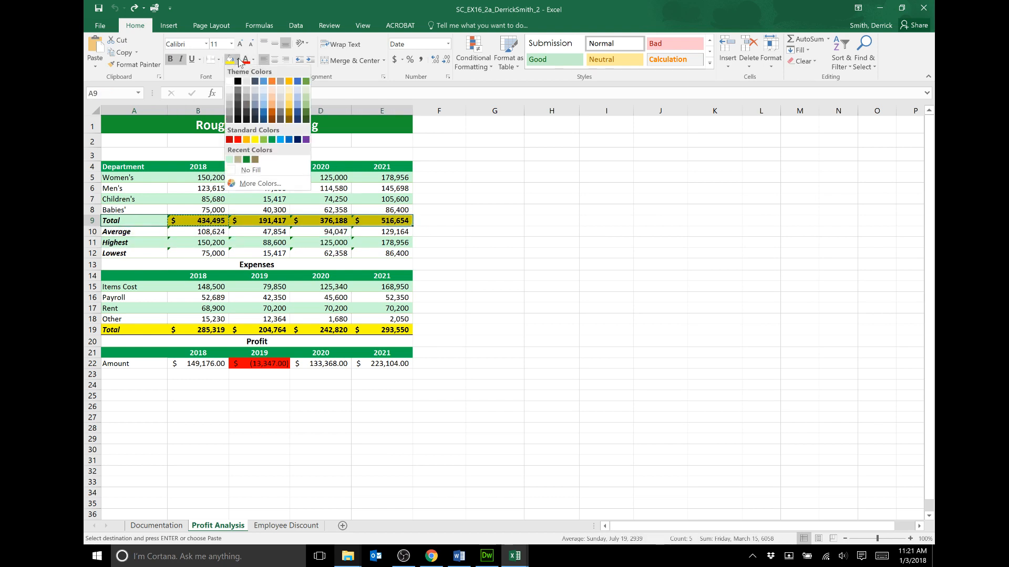
click(255, 140)
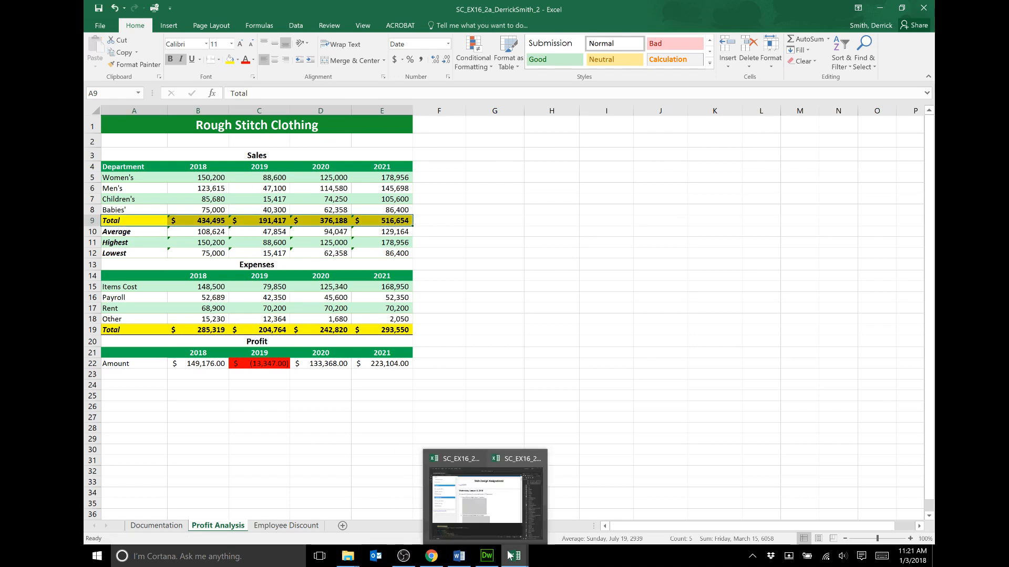
Check the border requirement in the graded report and apply a Top and Thick Bottom Border to A9:E9 in the project workbook
mouse_move(515, 556)
click(489, 508)
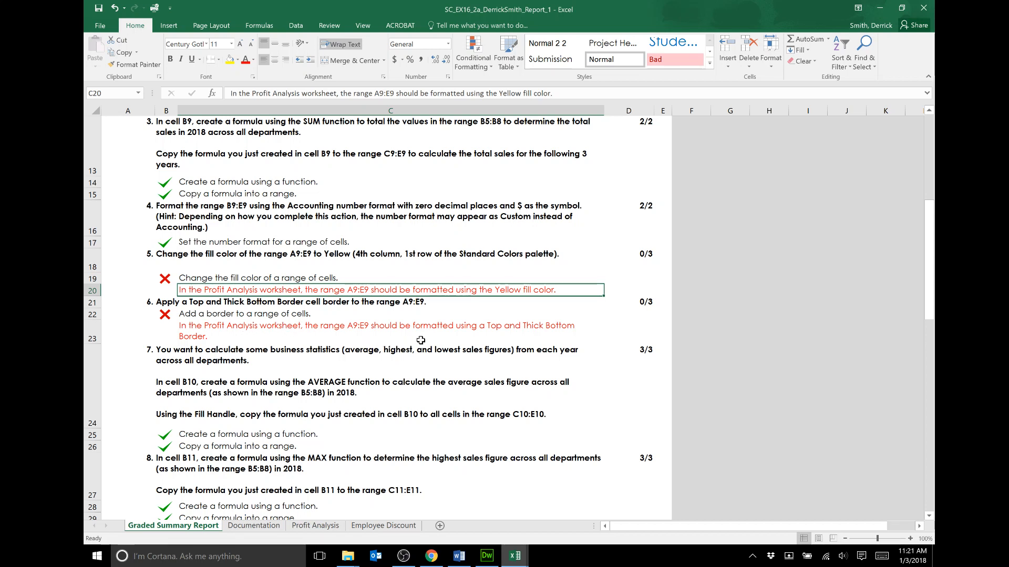
mouse_move(521, 559)
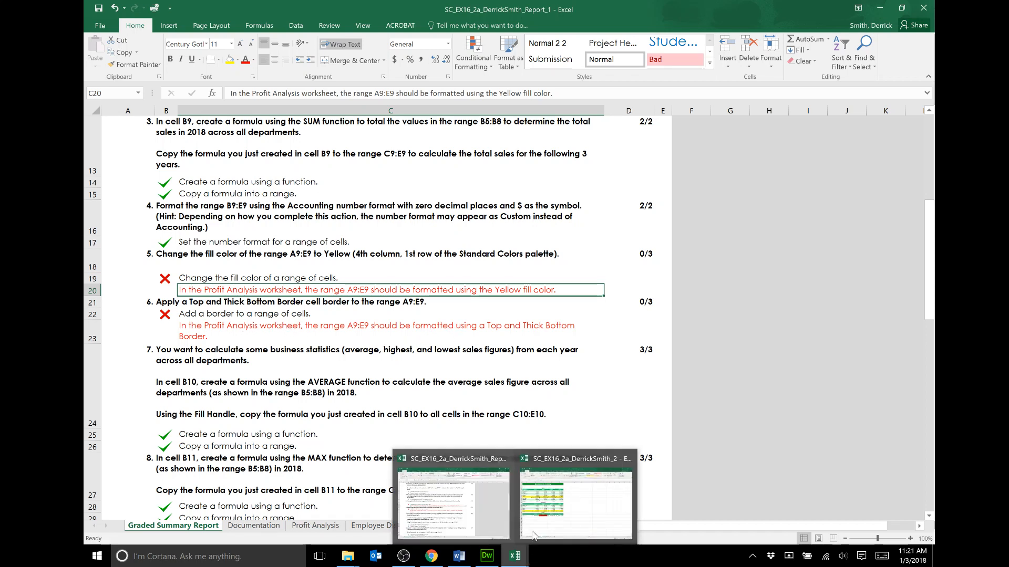
click(556, 520)
shift+click(376, 224)
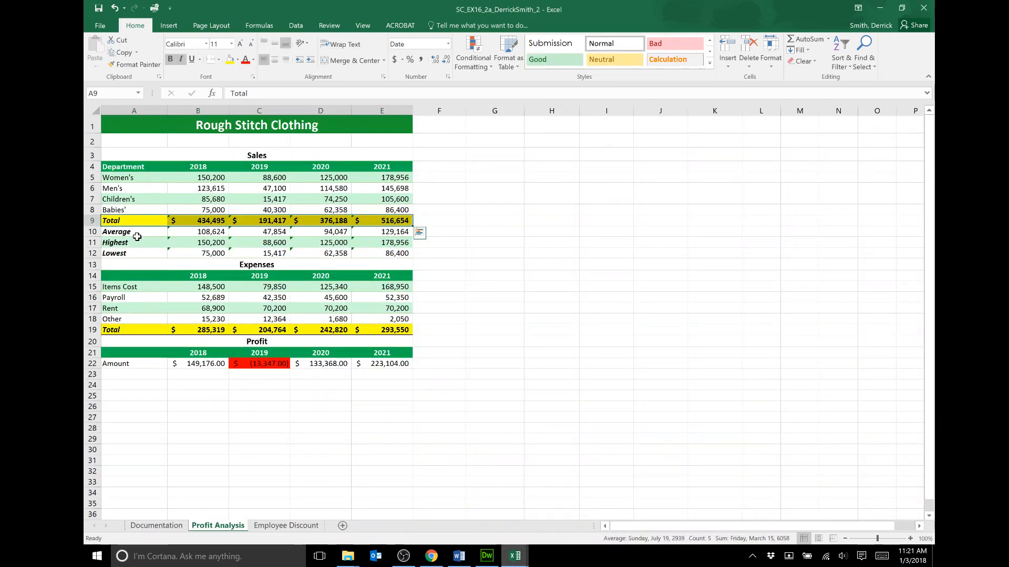
click(218, 60)
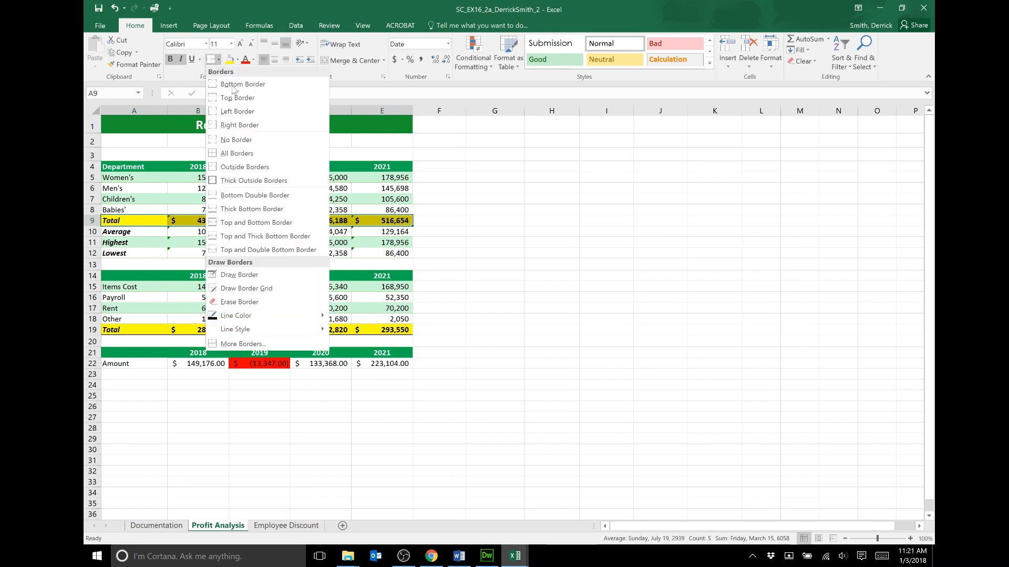
click(290, 237)
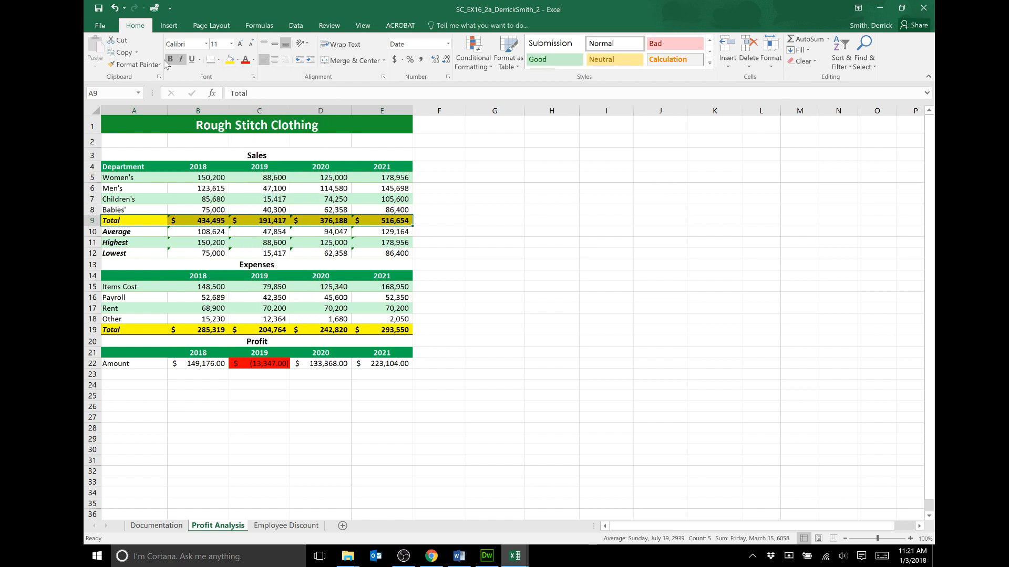
Save and close the project workbook, and close the graded report without saving its changes
click(99, 8)
click(919, 11)
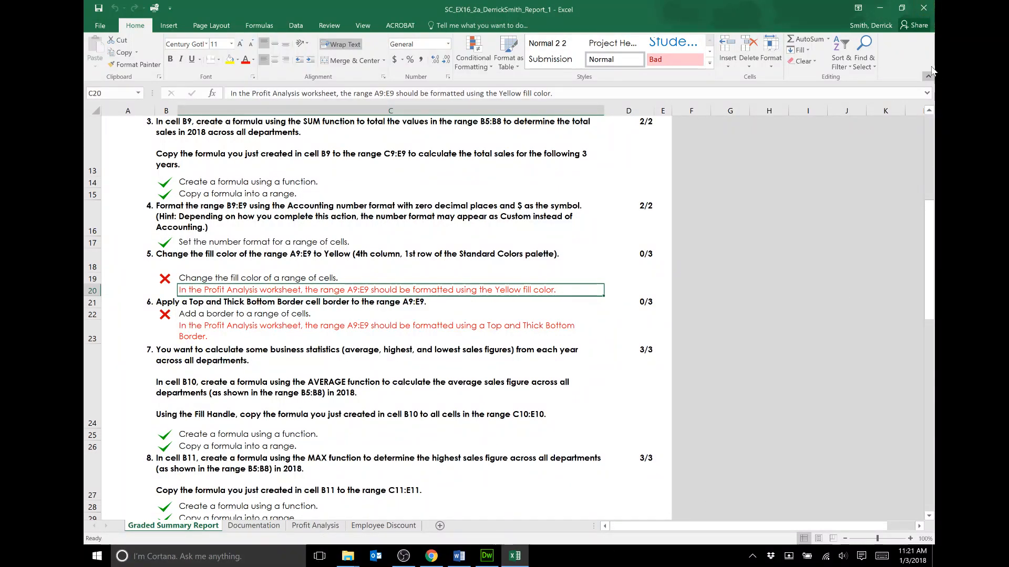
click(923, 7)
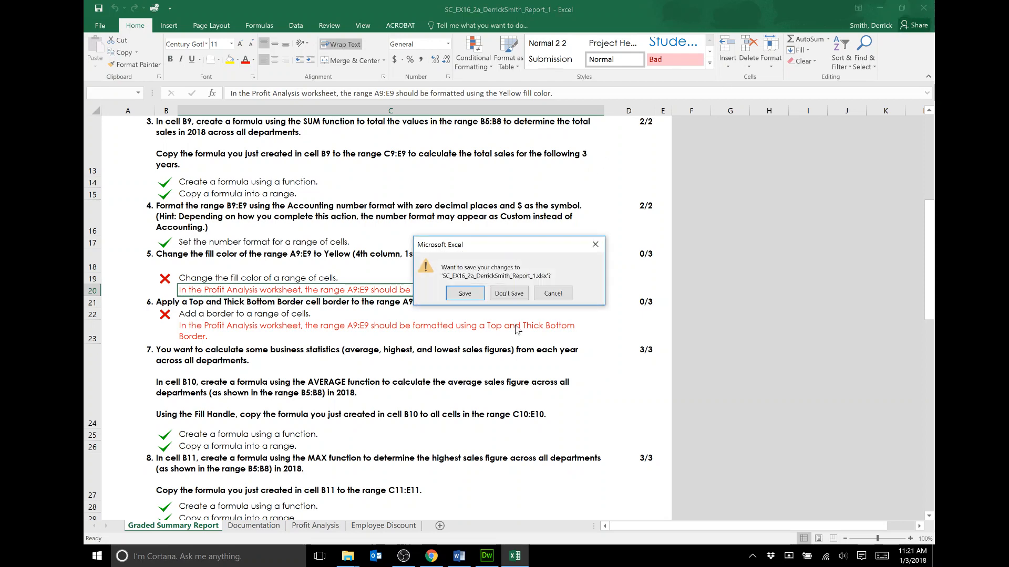
click(521, 294)
Switch to Chrome and start the Excel Module 2 Project 1a assignment from the SAM Activity List
click(437, 549)
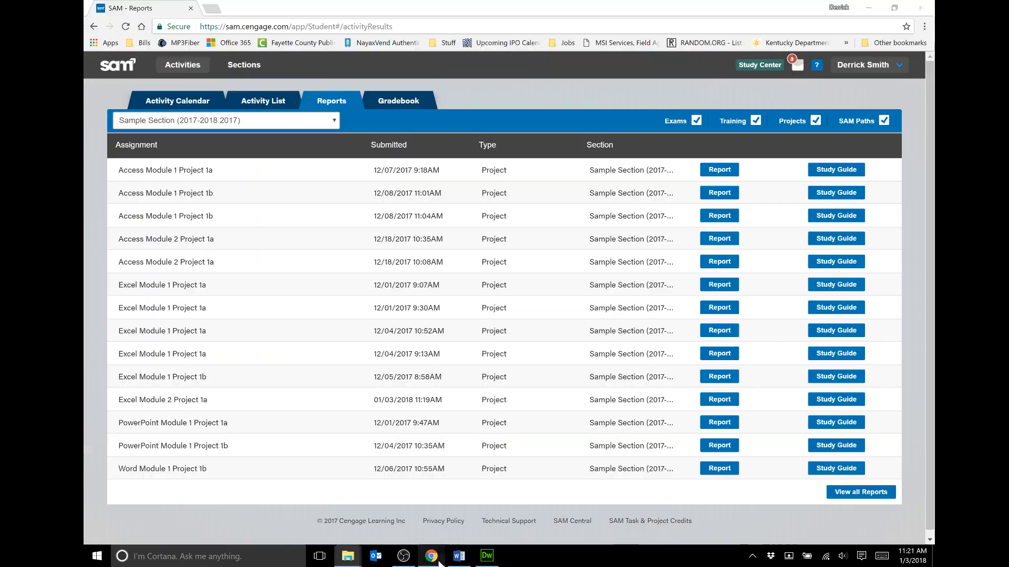
click(256, 101)
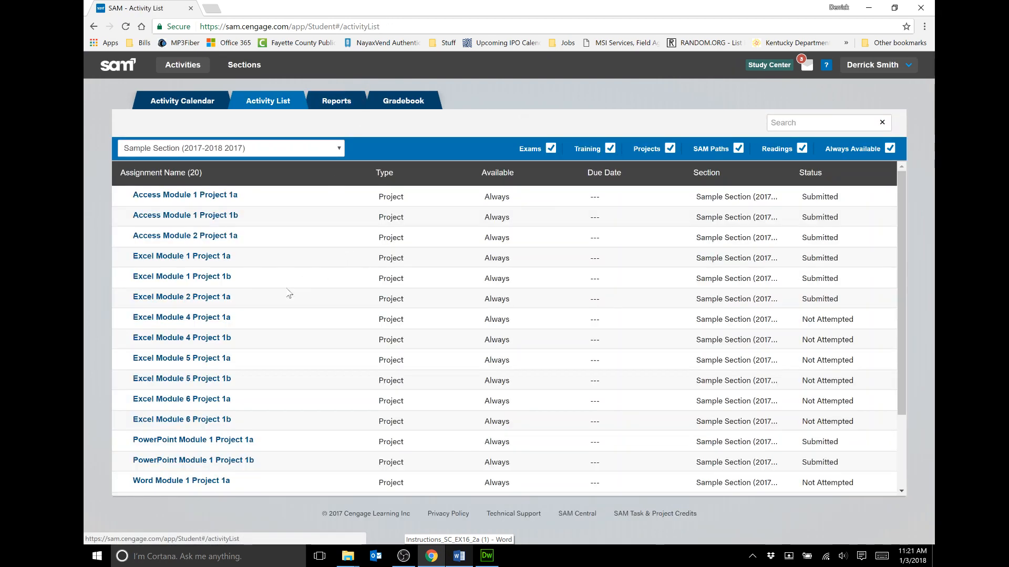
click(222, 297)
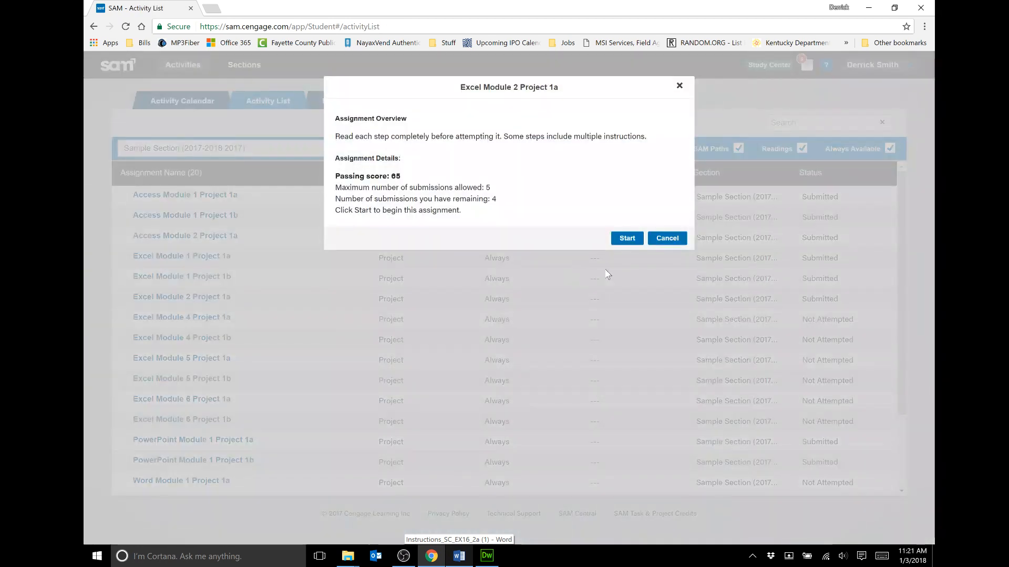
click(627, 239)
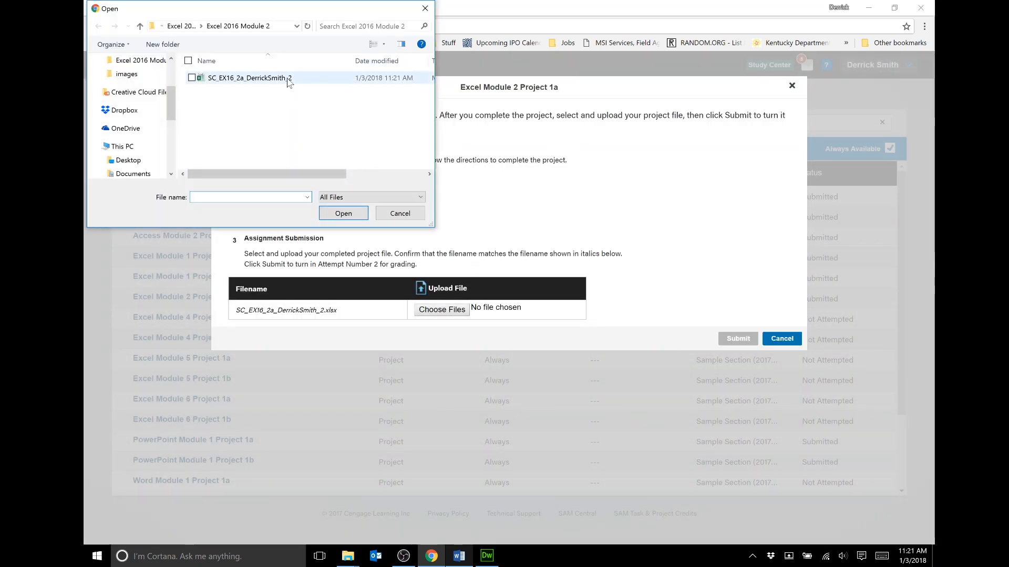
Attach the corrected SC_EX16_2a project workbook, submit the assignment, and close the confirmation
click(288, 79)
click(343, 213)
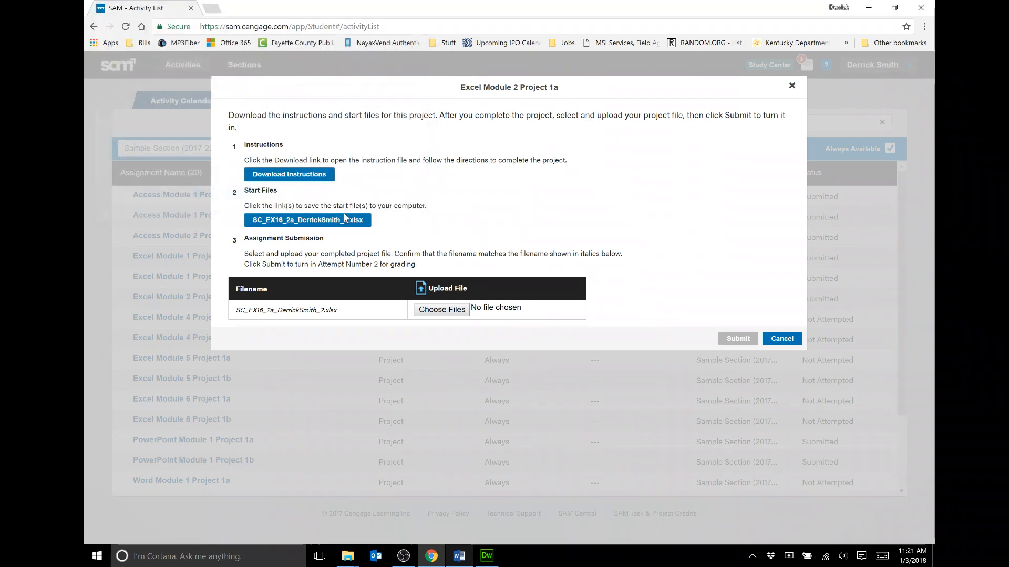
click(734, 340)
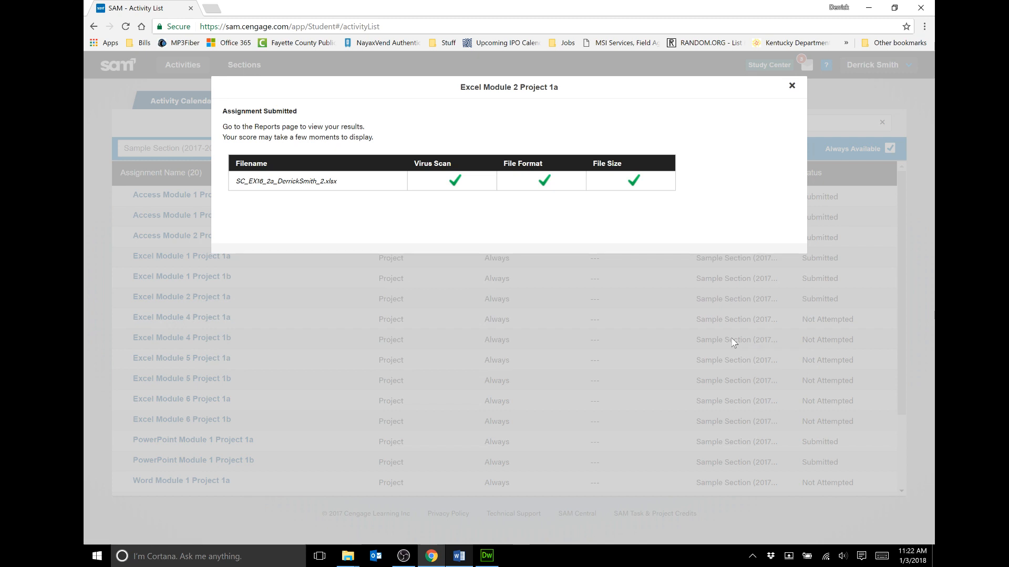
click(792, 87)
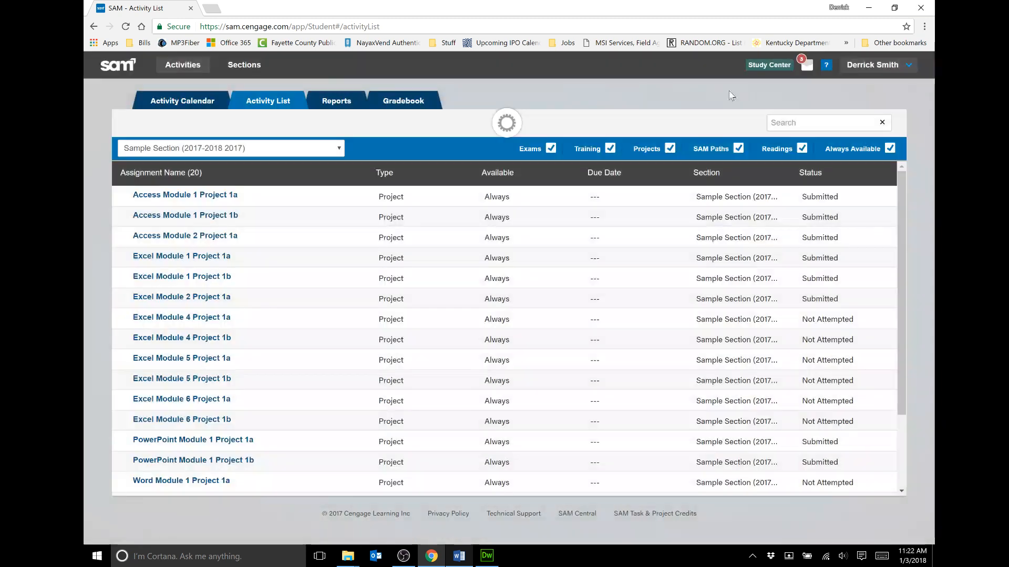
Download the Excel Module 2 Project 1a report for the 01/03/2018 11:22AM submission from the Reports page and open it
click(339, 103)
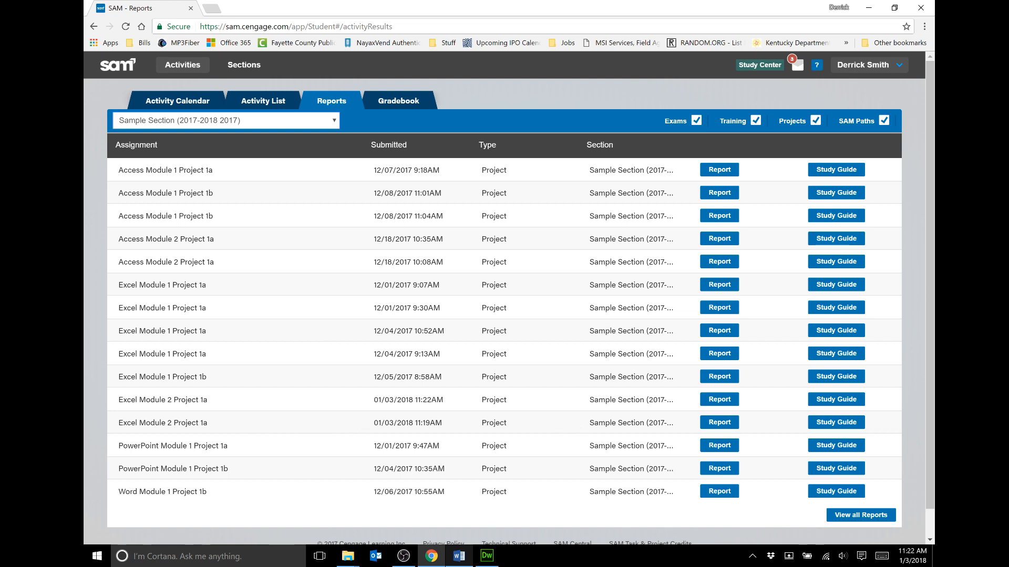
click(723, 402)
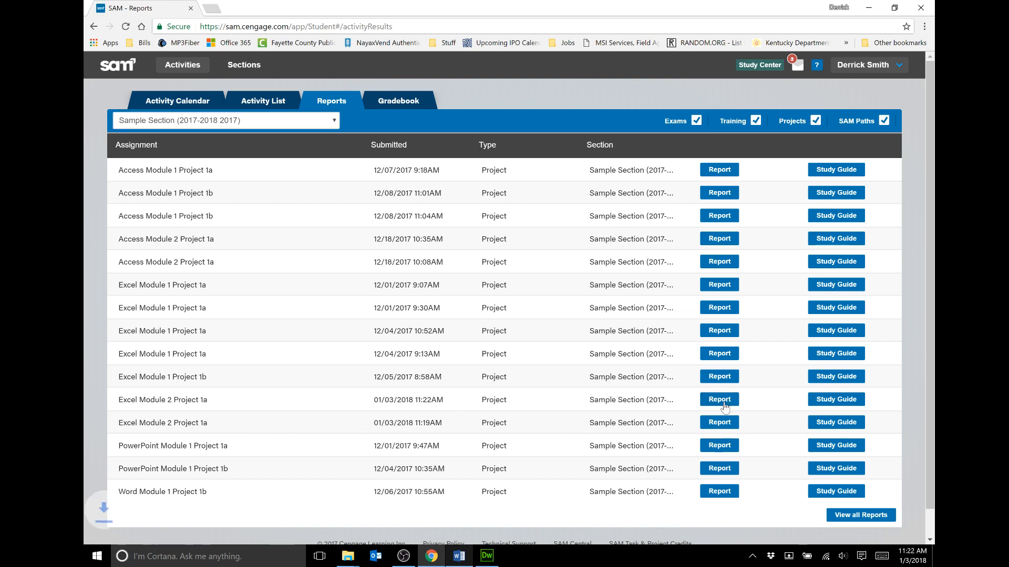
click(153, 531)
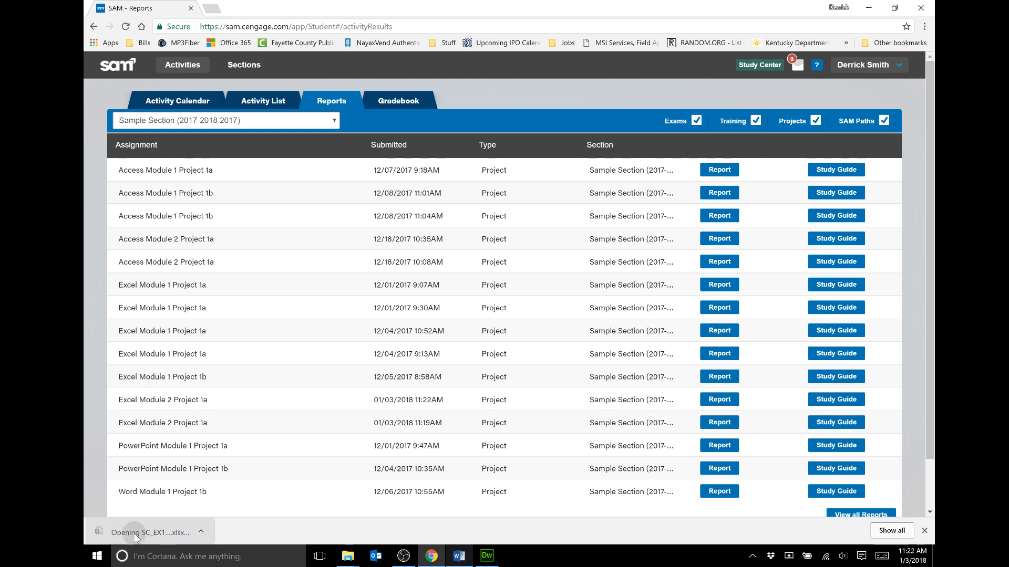